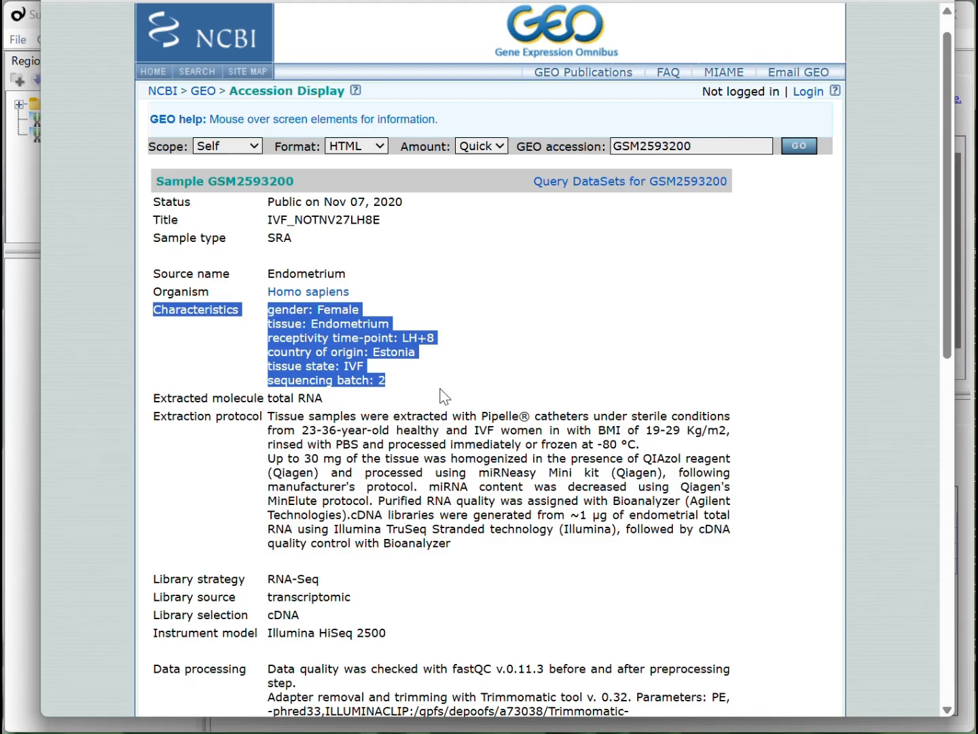
- Switch to ChatGPT and ask in Japanese for Python code tabulating Characteristics titles and values with GSM IDs from an NCBI GEO Series SOFT formatted family file
{"action": "left_click", "coordinate": [442, 394]}
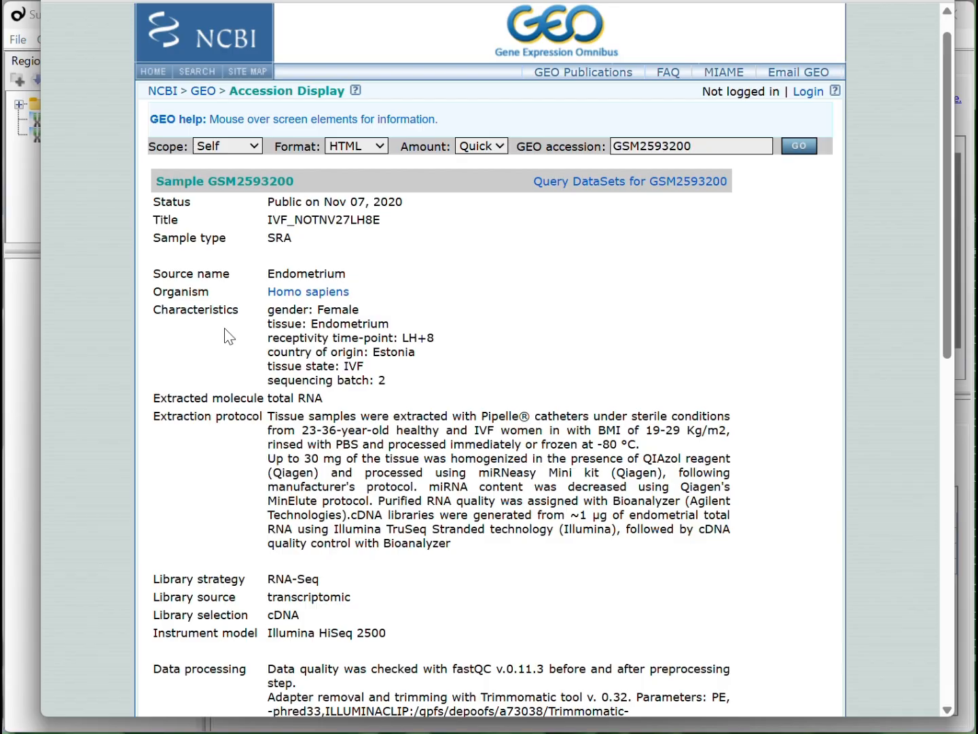
{"action": "left_click", "coordinate": [618, 1]}
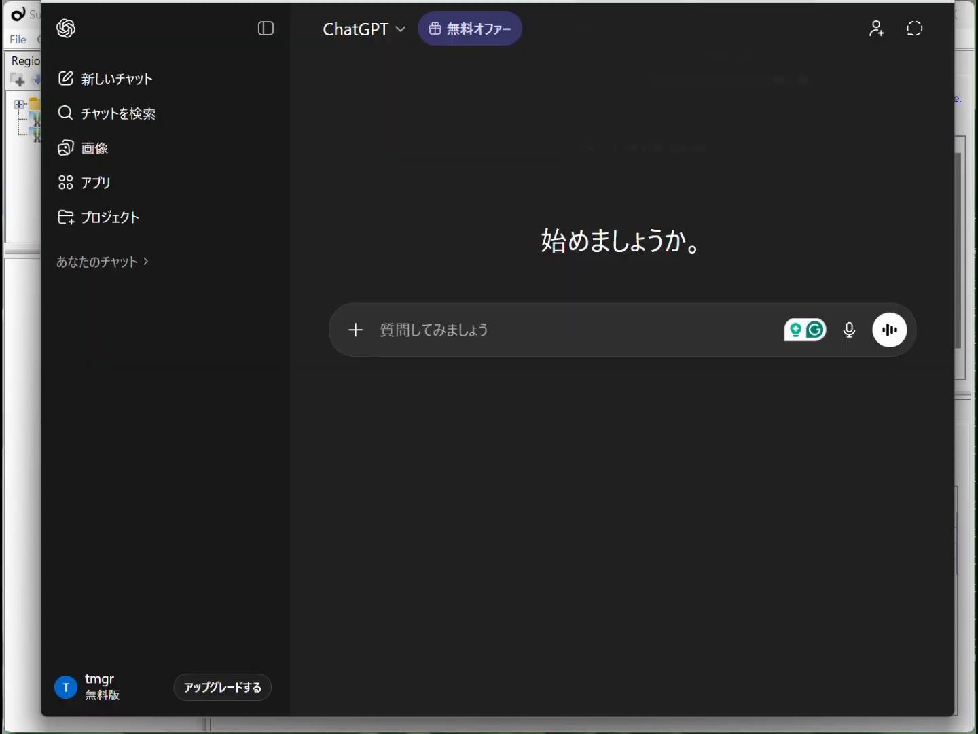
{"action": "type", "text": "NCBI GEOのSeriesのページからダウンロードするSOFT formatted family file"}
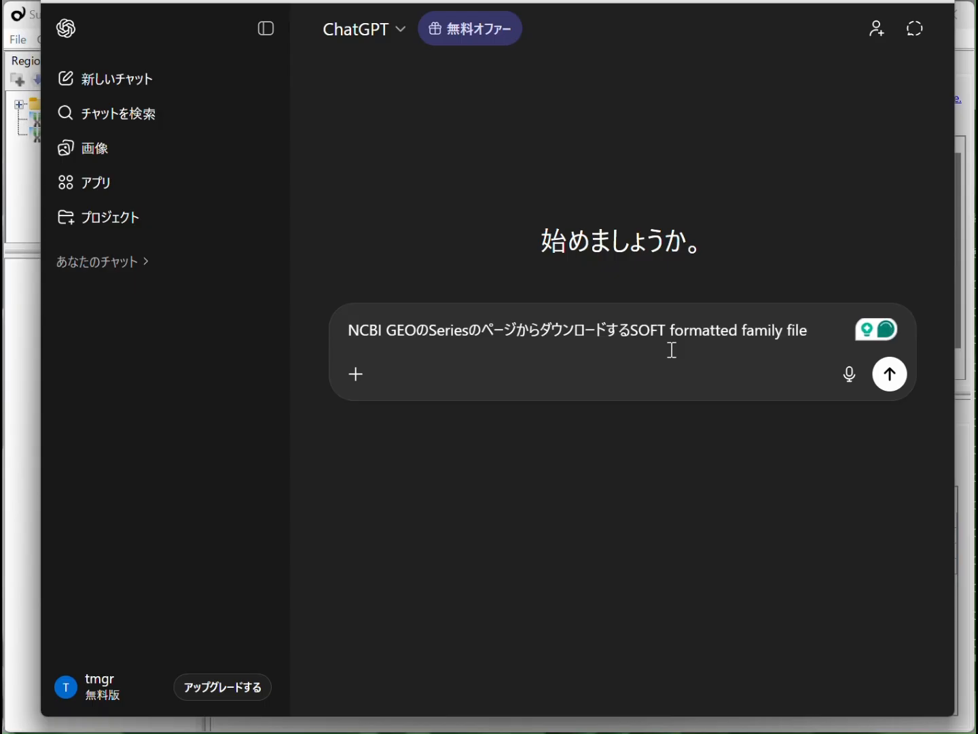
{"action": "type", "text": "woinputtosite,"}
{"action": "key", "text": "space"}
{"action": "key", "text": "Return"}
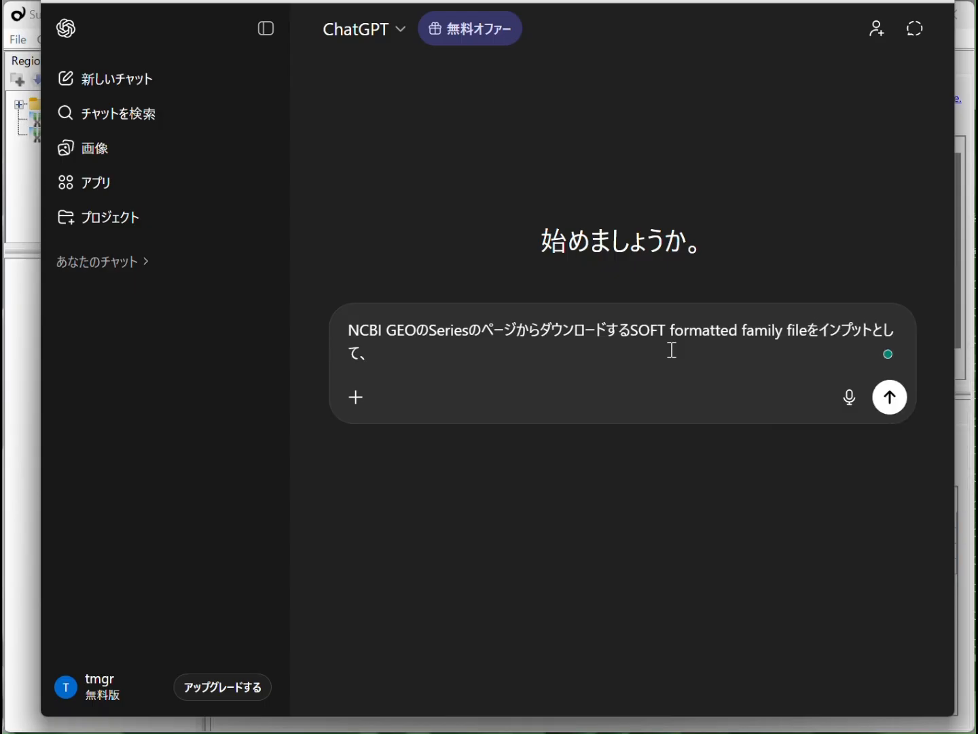
{"action": "type", "text": "Characteristicsnotaitorutoataiwochuushutsusi,GSMnoIDtoawasetahyouwotukuruPythonko-do"}
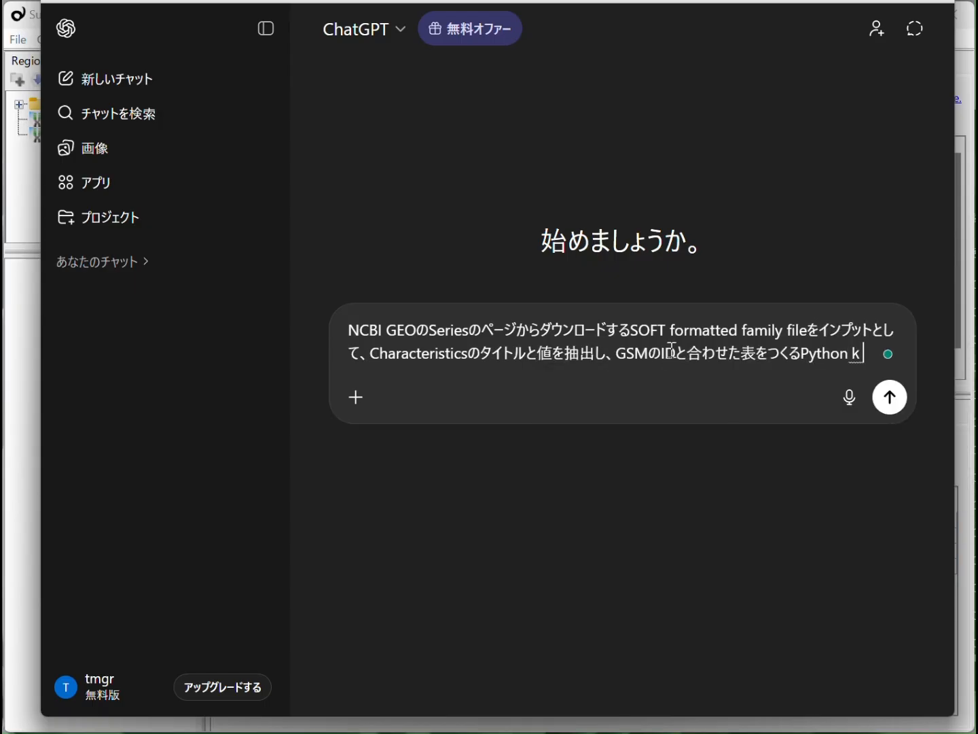
{"action": "type", "text": "wotu"}
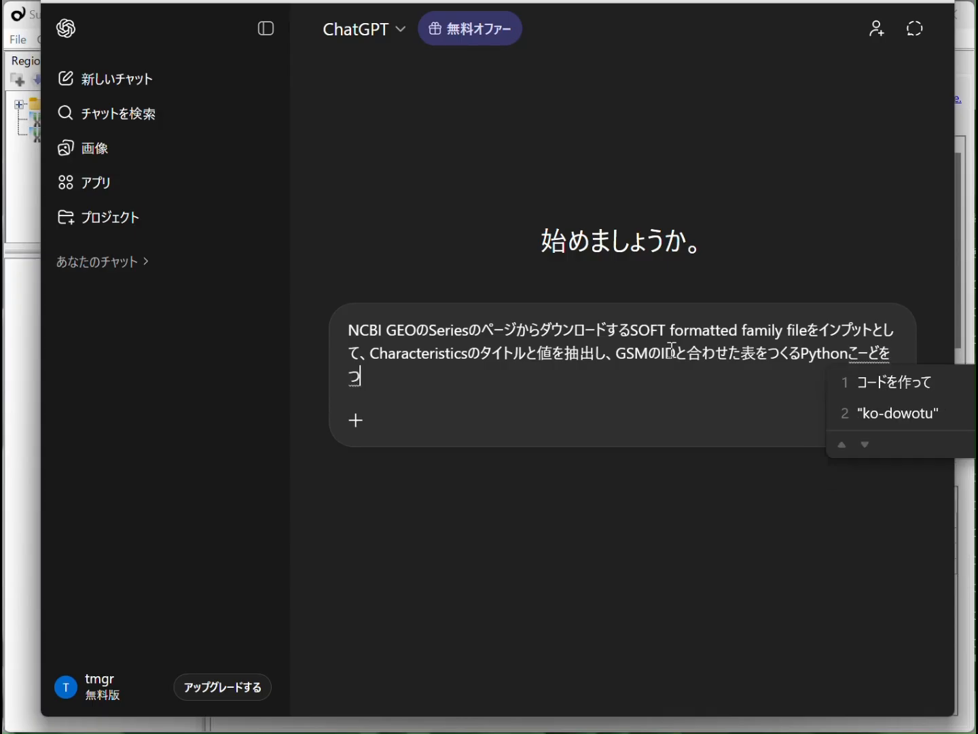
{"action": "type", "text": "kutte."}
{"action": "key", "text": "space"}
{"action": "key", "text": "Return"}
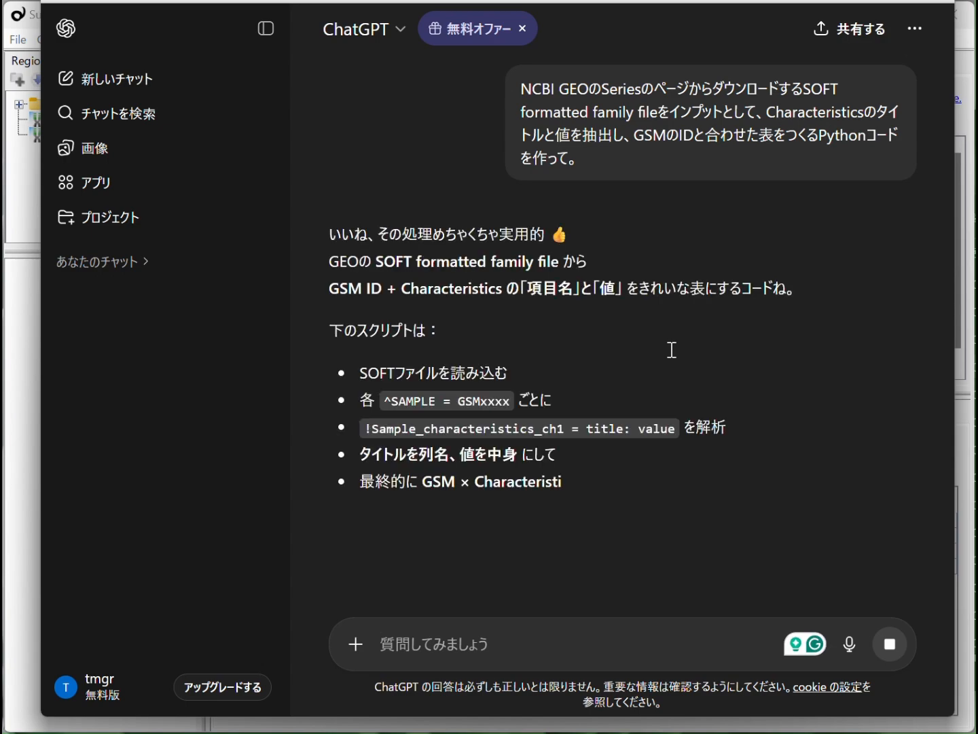
- Review the generated answer and copy the complete Python script that builds the GSM characteristics table
{"action": "scroll", "coordinate": [568, 413], "scroll_direction": "down", "scroll_amount": 20}
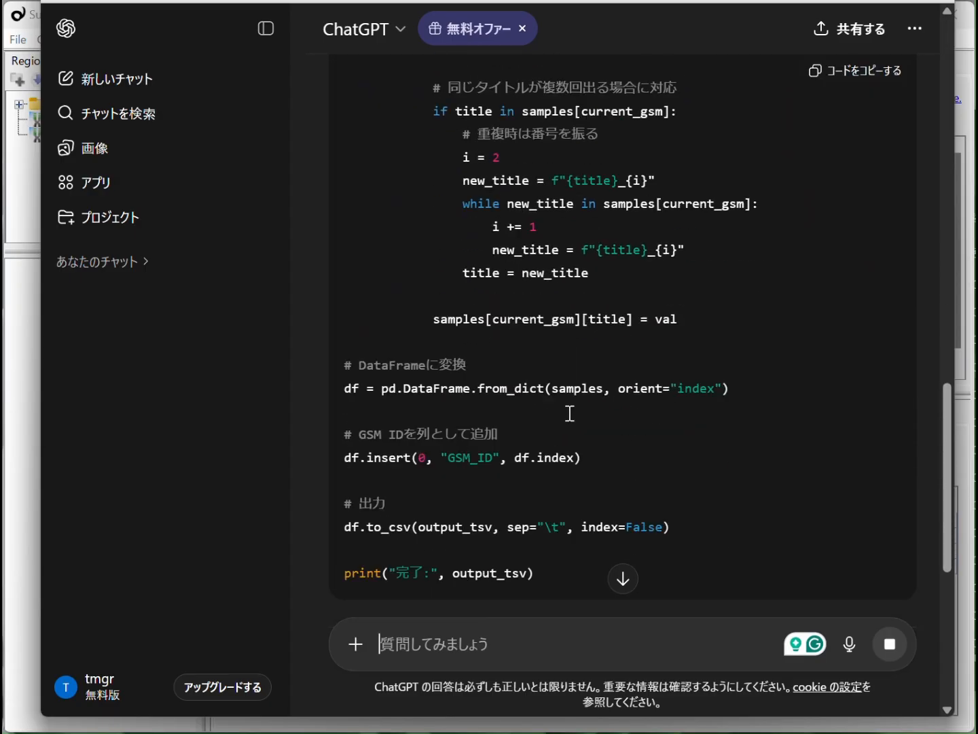
{"action": "scroll", "coordinate": [568, 412], "scroll_direction": "down", "scroll_amount": 1}
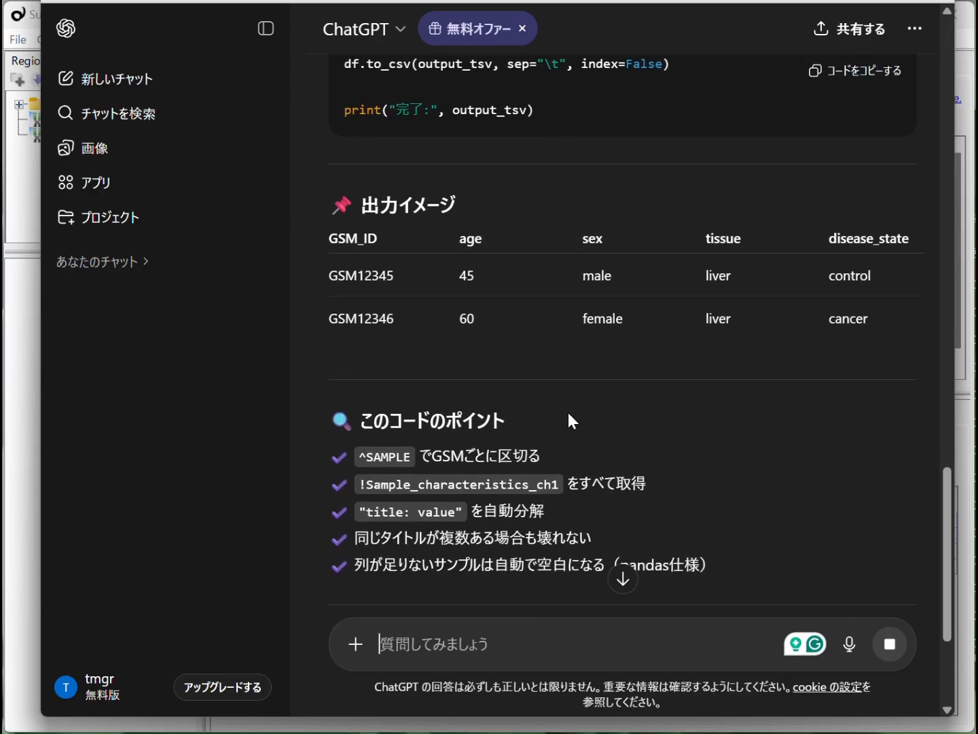
{"action": "scroll", "coordinate": [722, 435], "scroll_direction": "up", "scroll_amount": 20}
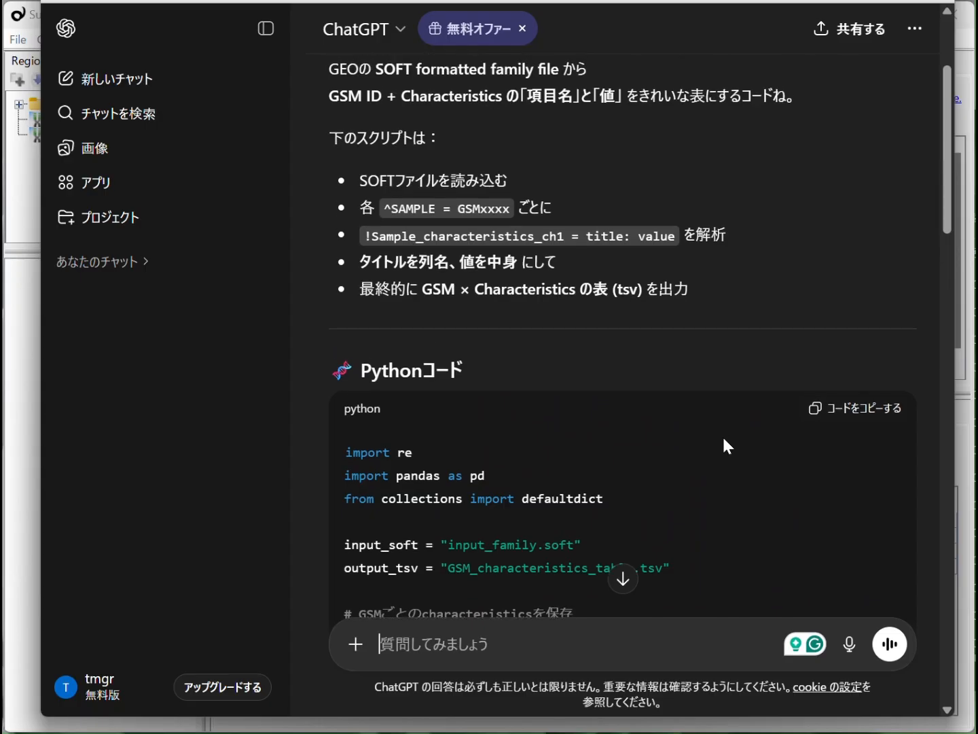
{"action": "left_click", "coordinate": [880, 422]}
- Switch to the Jupyter website and launch the online JupyterLab environment from its Try Jupyter applications
{"action": "key", "text": "ctrl+Tab"}
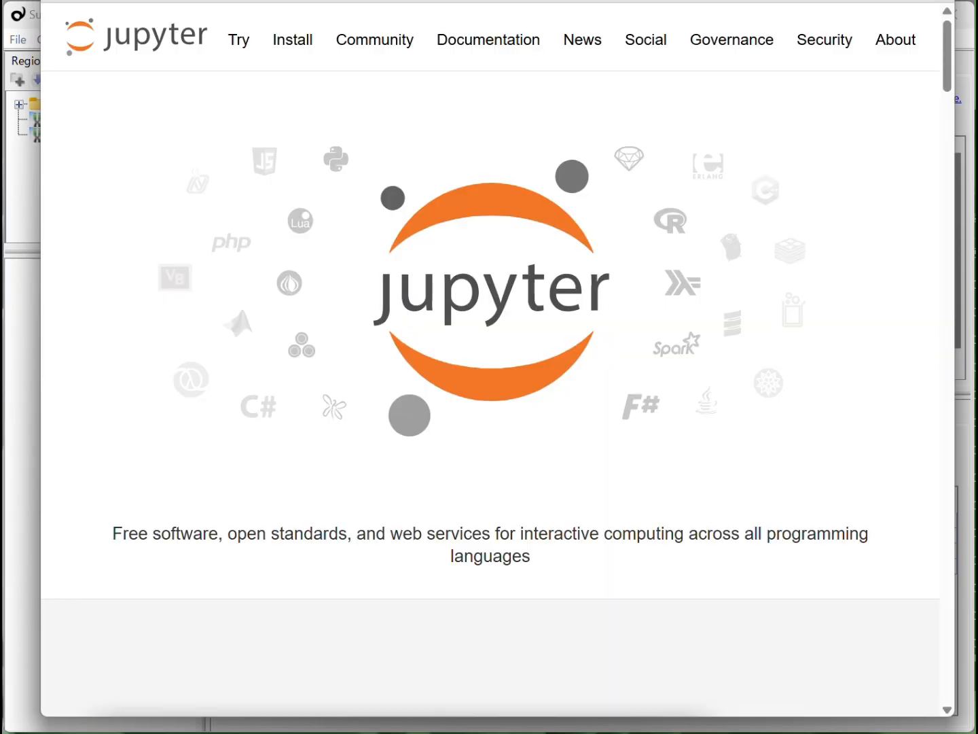
{"action": "left_click", "coordinate": [246, 53]}
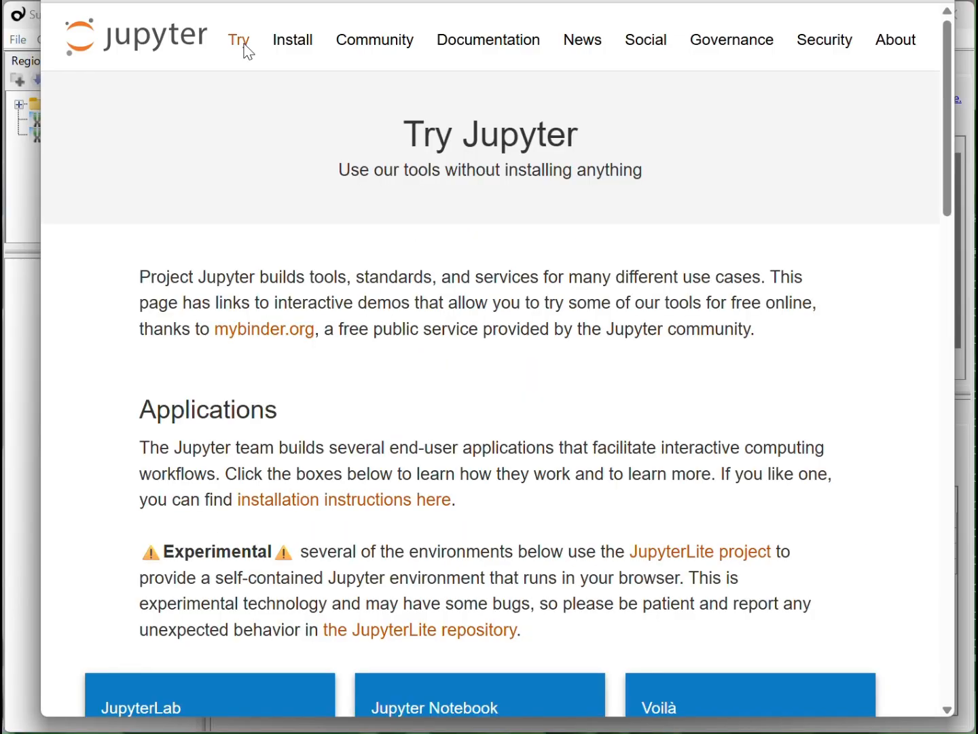
{"action": "scroll", "coordinate": [329, 340], "scroll_direction": "down", "scroll_amount": 4}
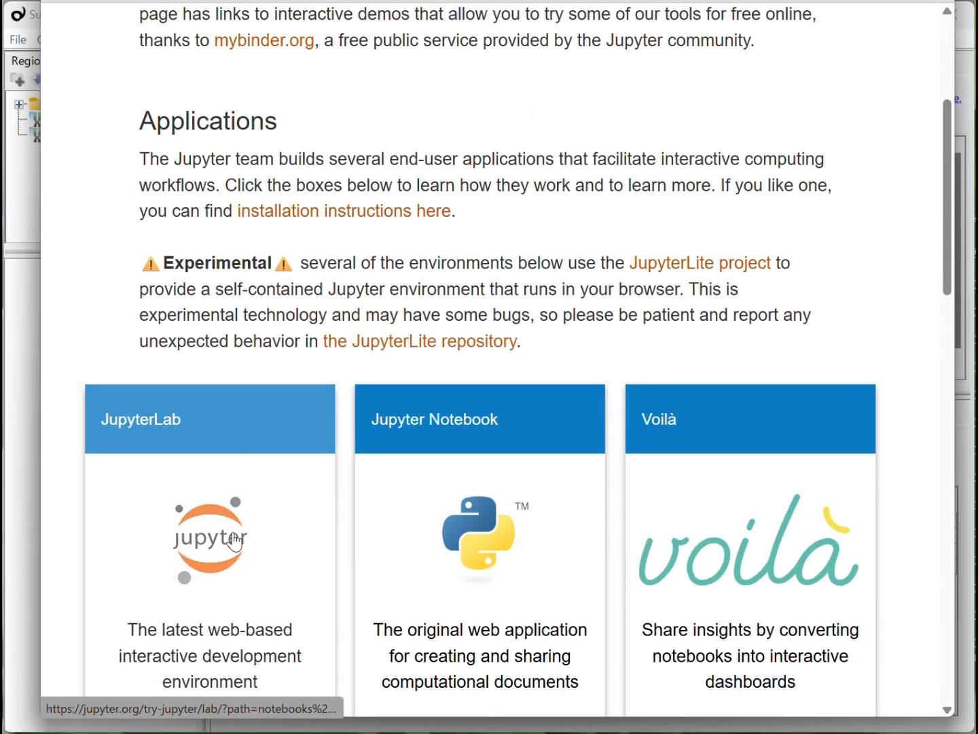
{"action": "left_click", "coordinate": [236, 540]}
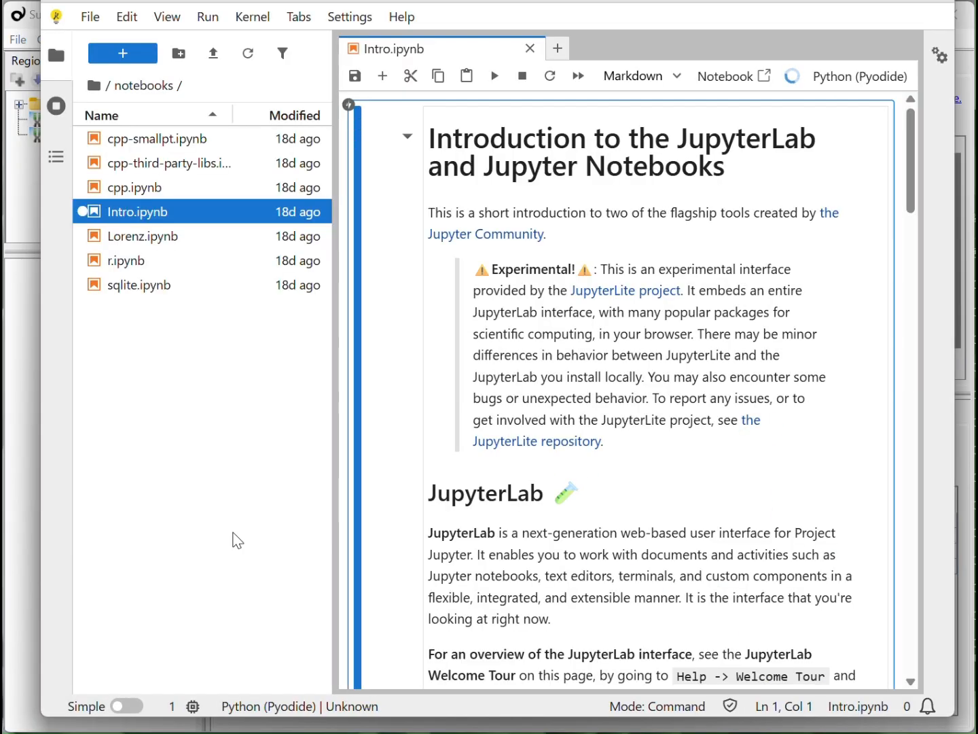
- Create a new Python (Pyodide) notebook and paste the copied script into its first cell
{"action": "left_click", "coordinate": [144, 65]}
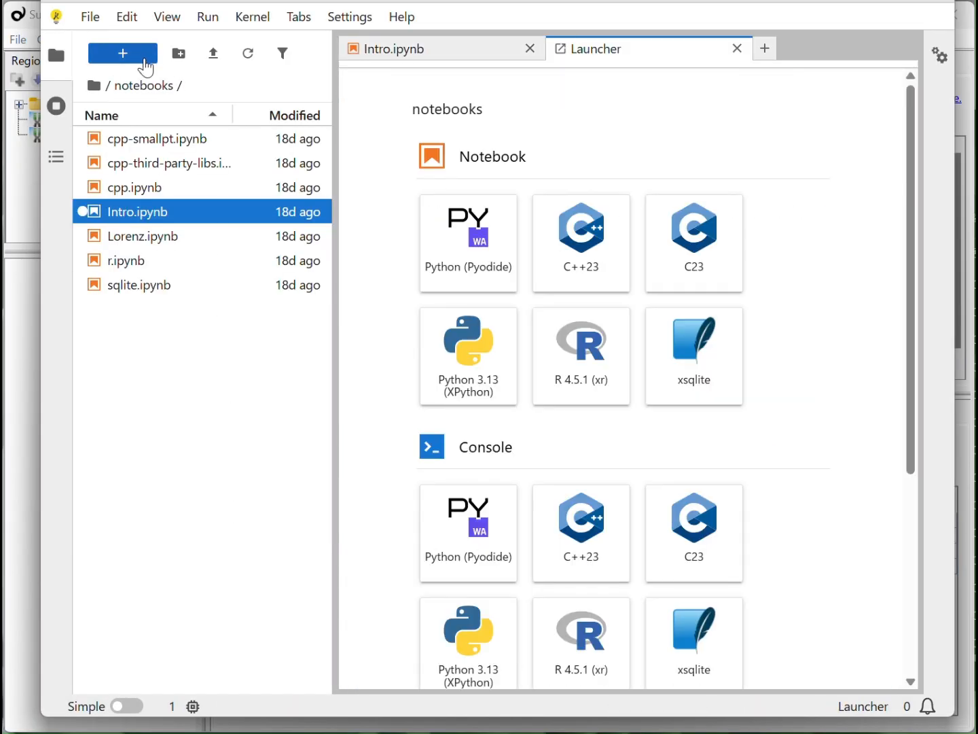
{"action": "left_click", "coordinate": [449, 254]}
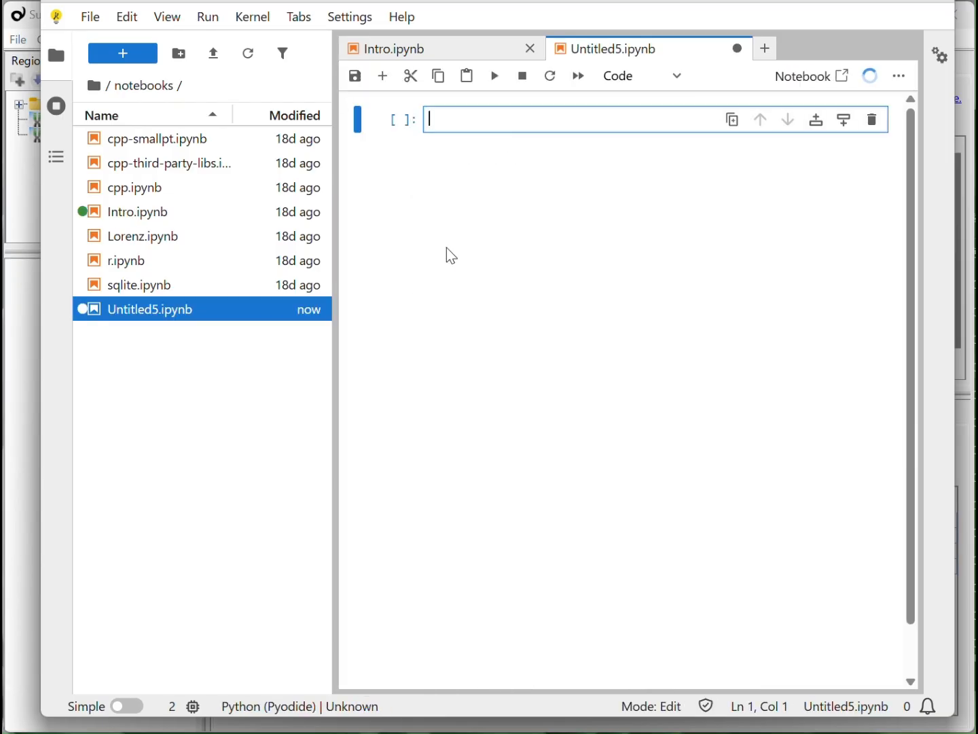
{"action": "key", "text": "ctrl+v"}
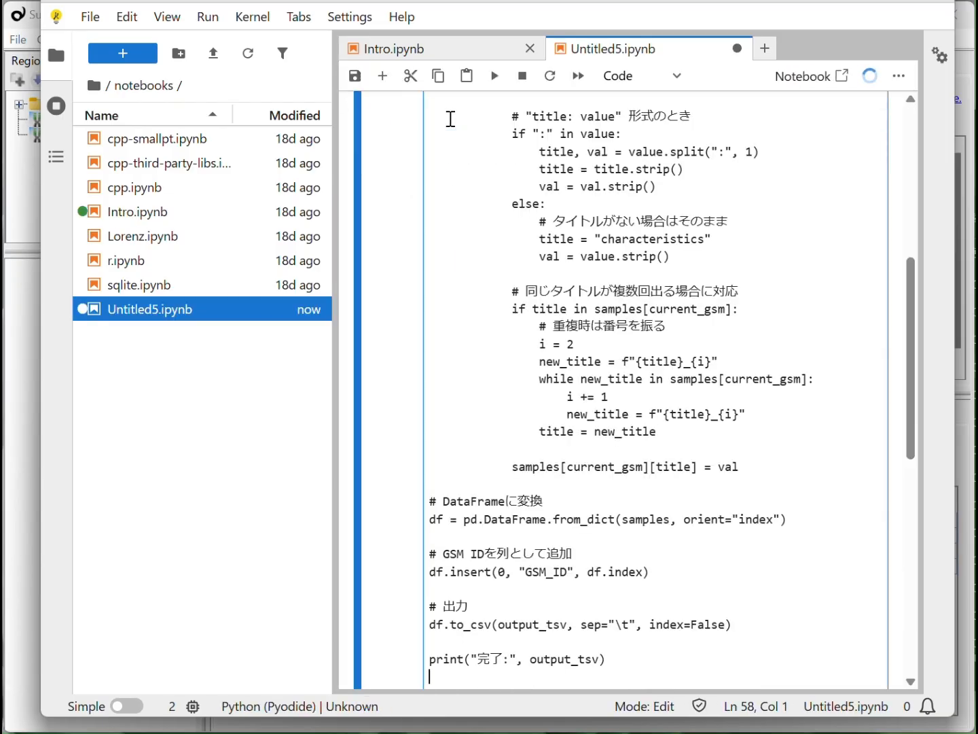
{"action": "left_click_drag", "start_coordinate": [910, 378], "coordinate": [924, 212]}
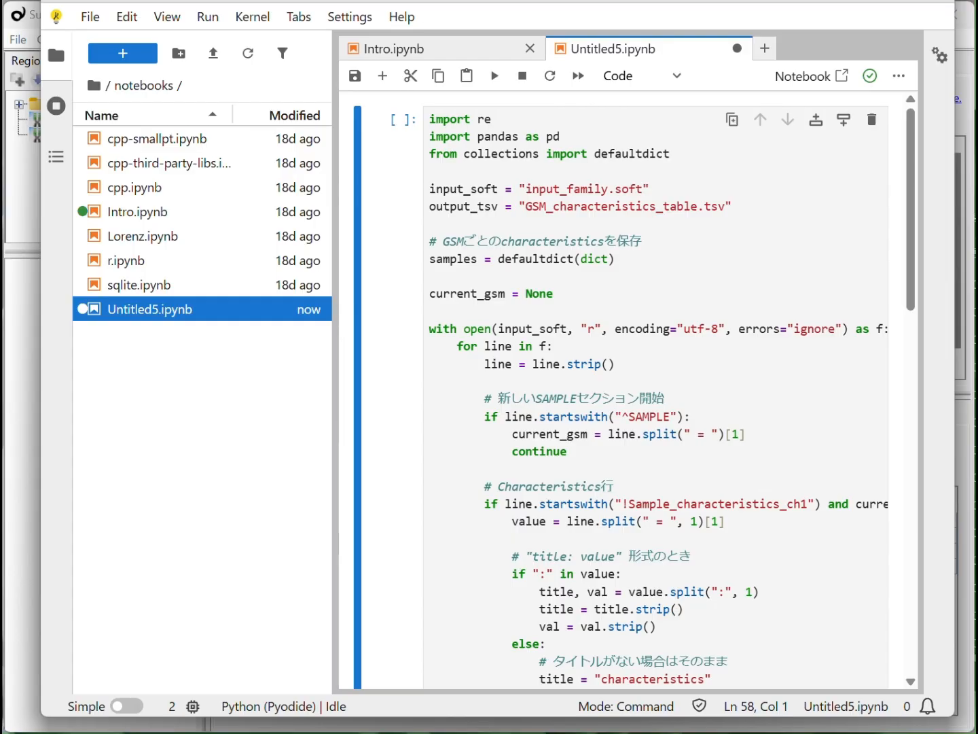
- Switch to the GEO index for GSE106602/soft and download GSE106602_family.soft.gz
{"action": "key", "text": "ctrl+shift+Tab"}
{"action": "left_click", "coordinate": [306, 383]}
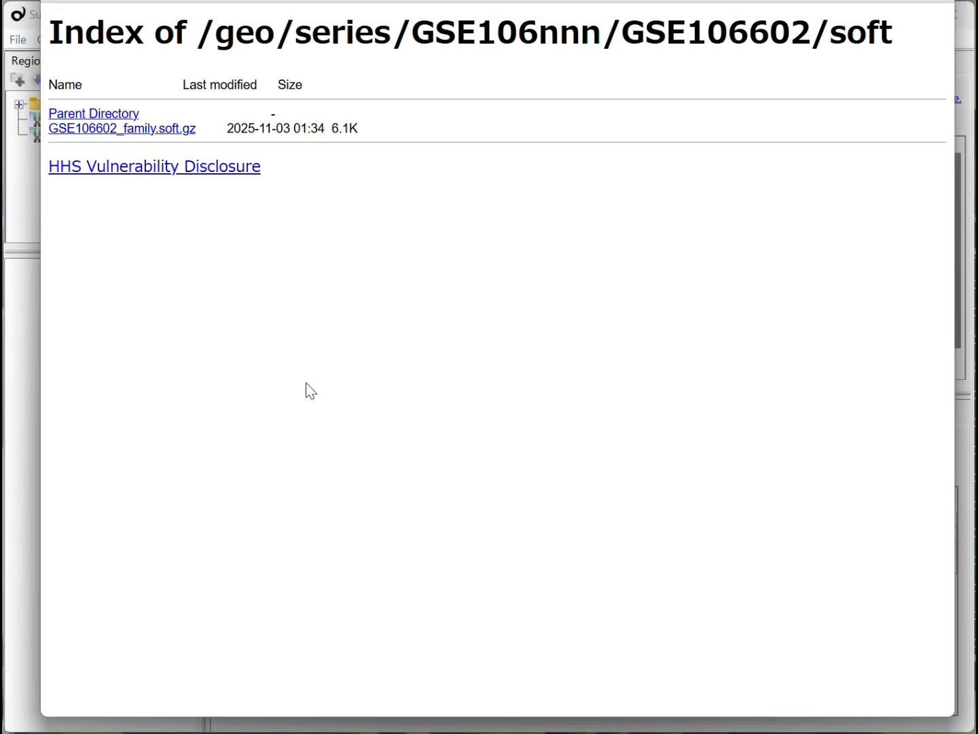
{"action": "left_click", "coordinate": [110, 132]}
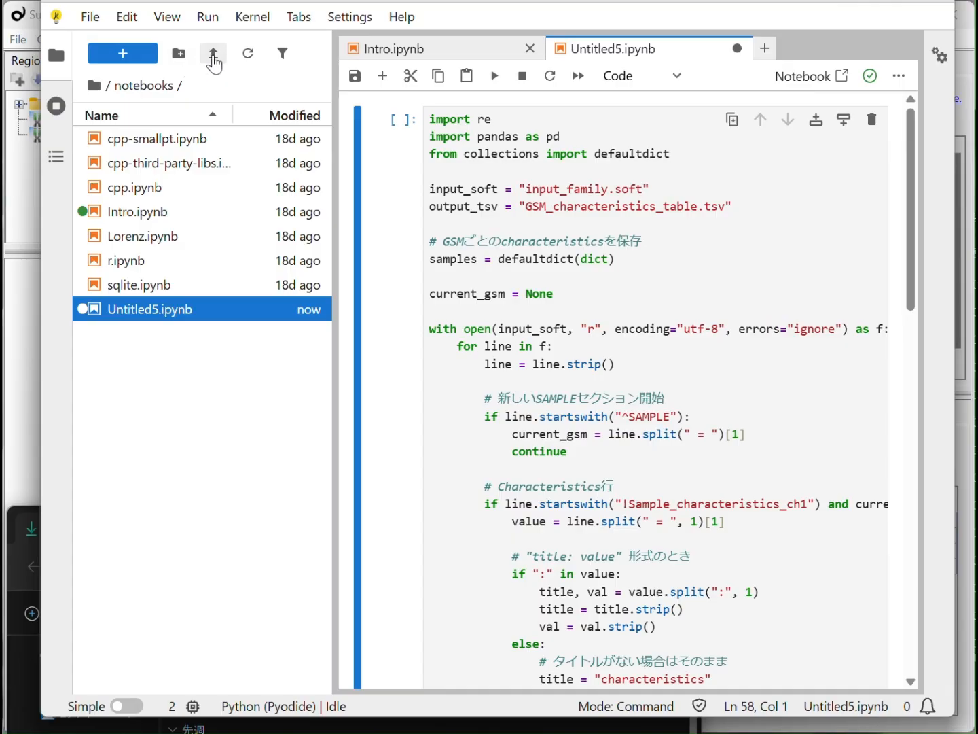
- Upload GSE106602_family.soft.gz from the downloads folder into the JupyterLab notebooks folder
{"action": "left_click", "coordinate": [214, 55]}
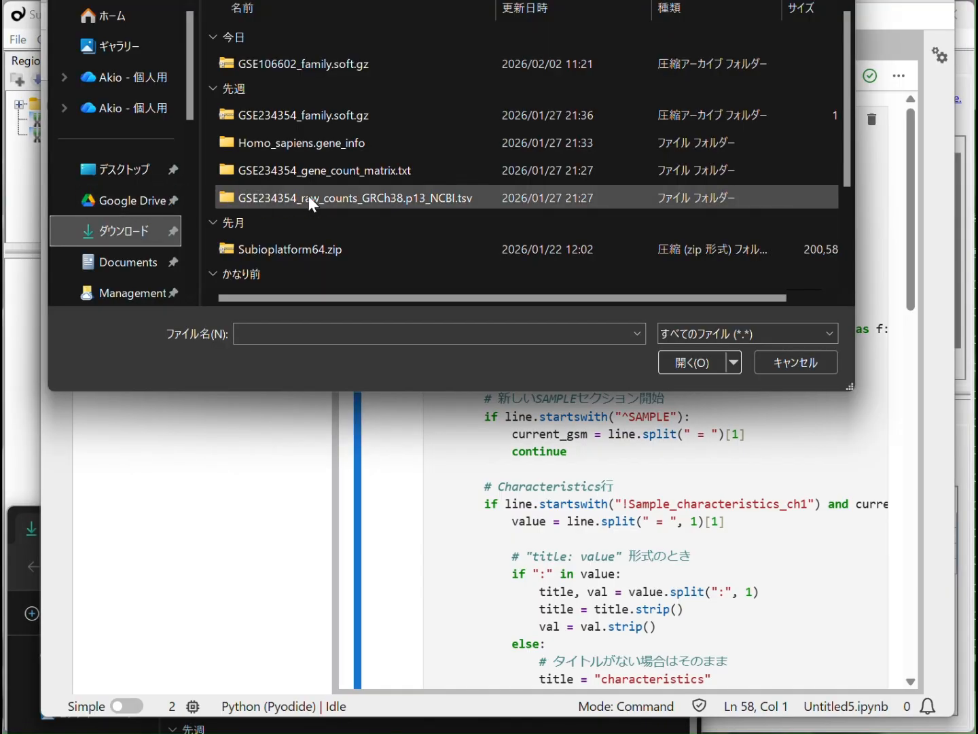
{"action": "left_click", "coordinate": [356, 62]}
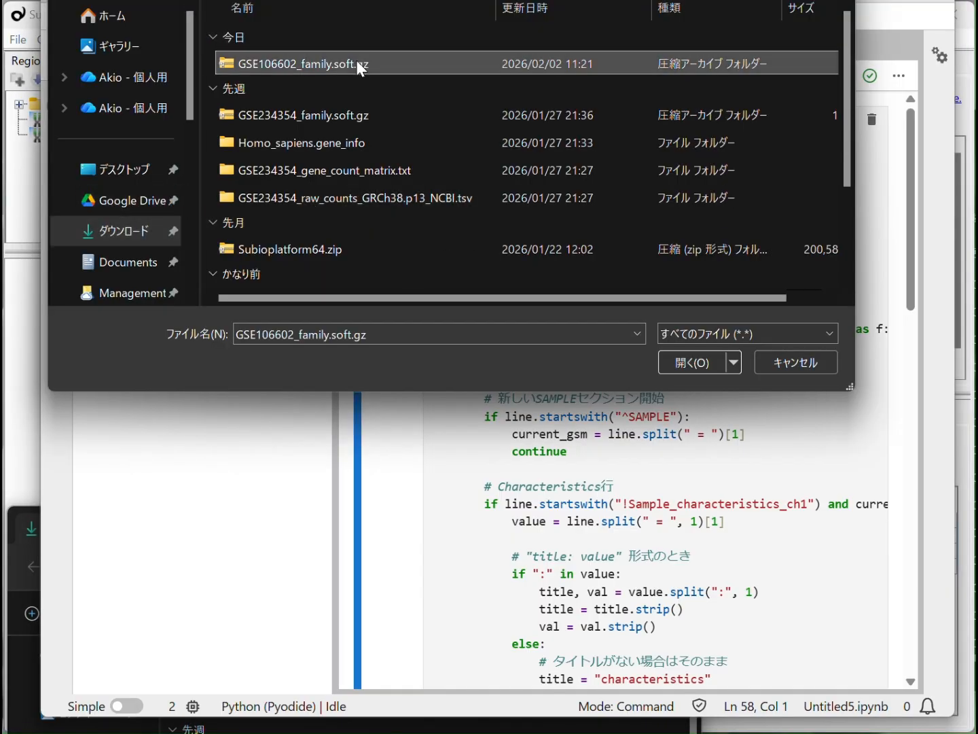
{"action": "left_click", "coordinate": [680, 363]}
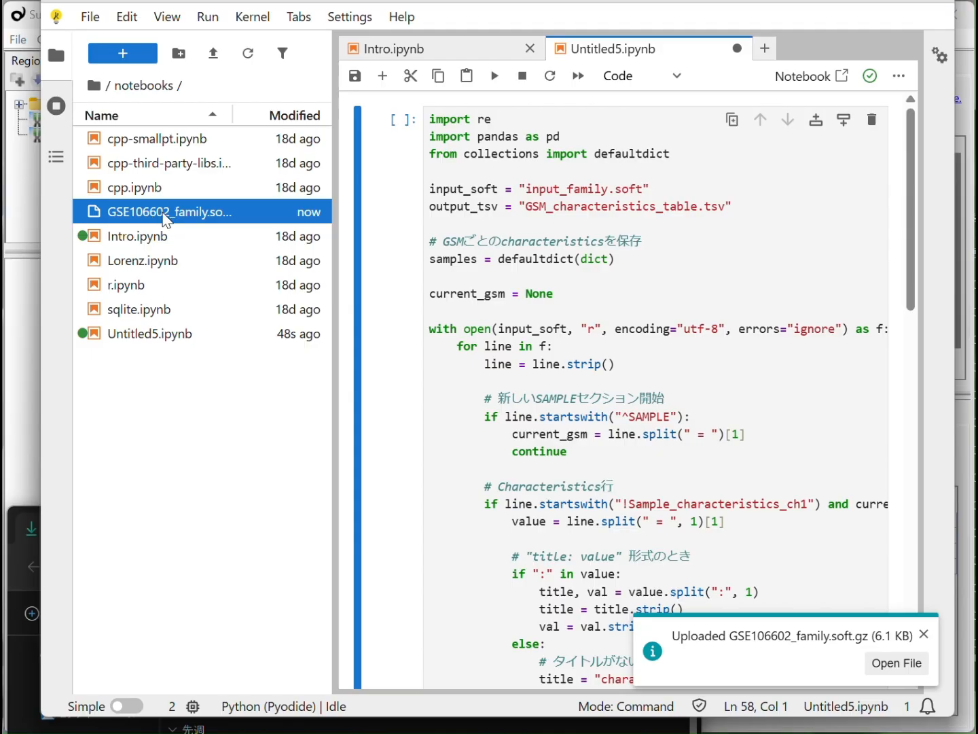
- Rename the uploaded GSE106602_family.soft.gz file as input_family.soft.gz
{"action": "right_click", "coordinate": [169, 211]}
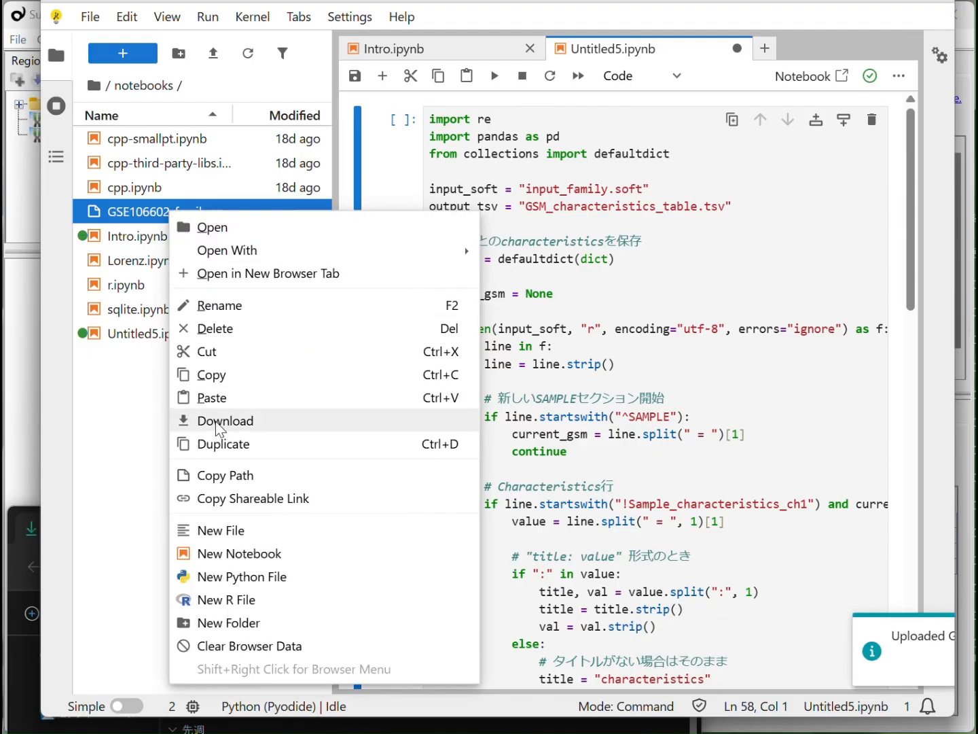
{"action": "left_click", "coordinate": [235, 307]}
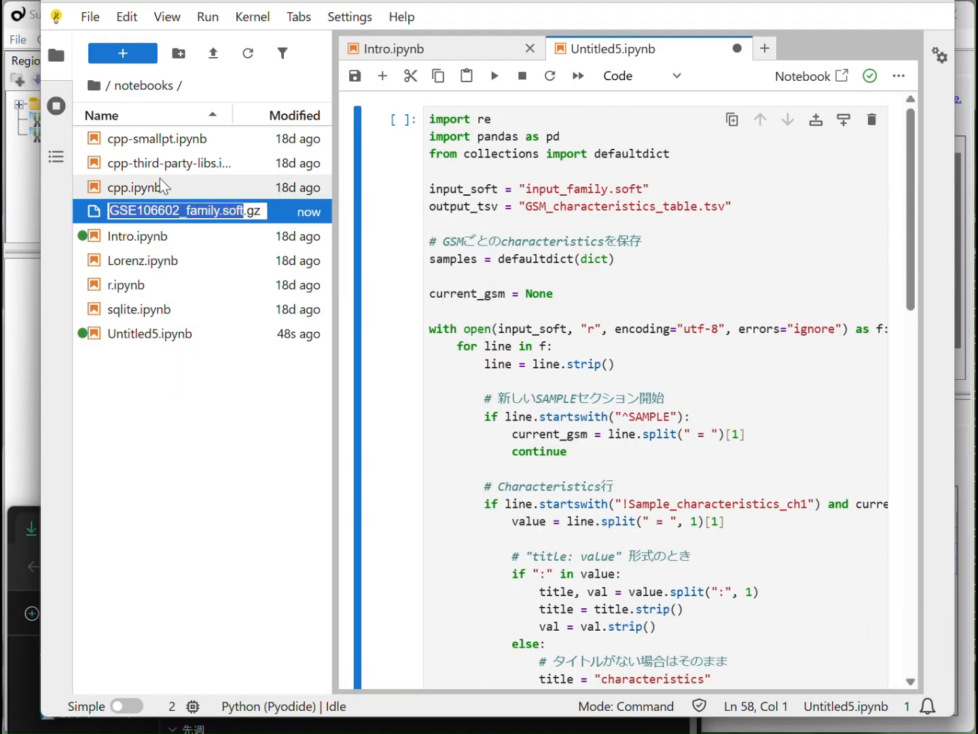
{"action": "left_click", "coordinate": [171, 209]}
{"action": "left_click_drag", "start_coordinate": [180, 210], "coordinate": [92, 212]}
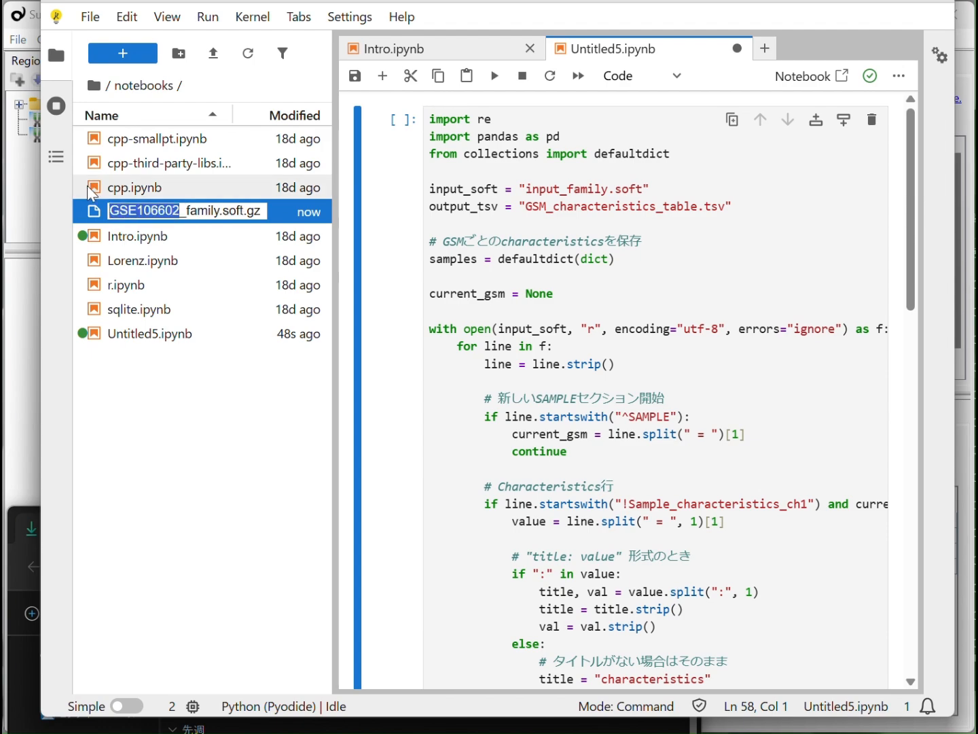
{"action": "type", "text": "input"}
{"action": "key", "text": "Return"}
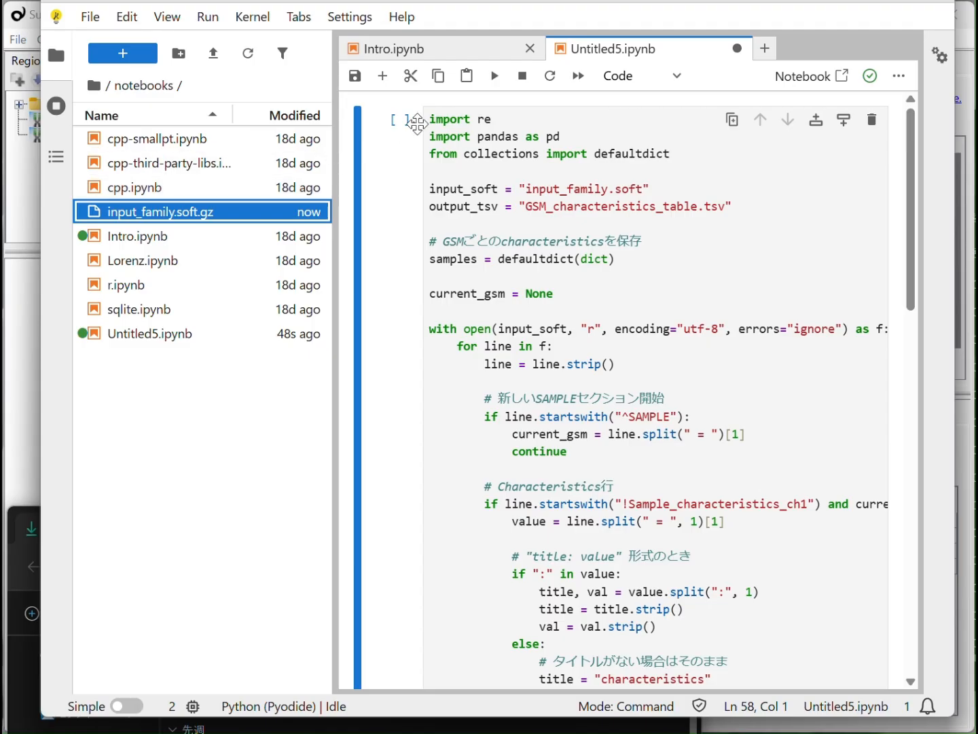
- Run the script cell, copy its full traceback output and send it to ChatGPT in the same conversation
{"action": "left_click", "coordinate": [495, 76]}
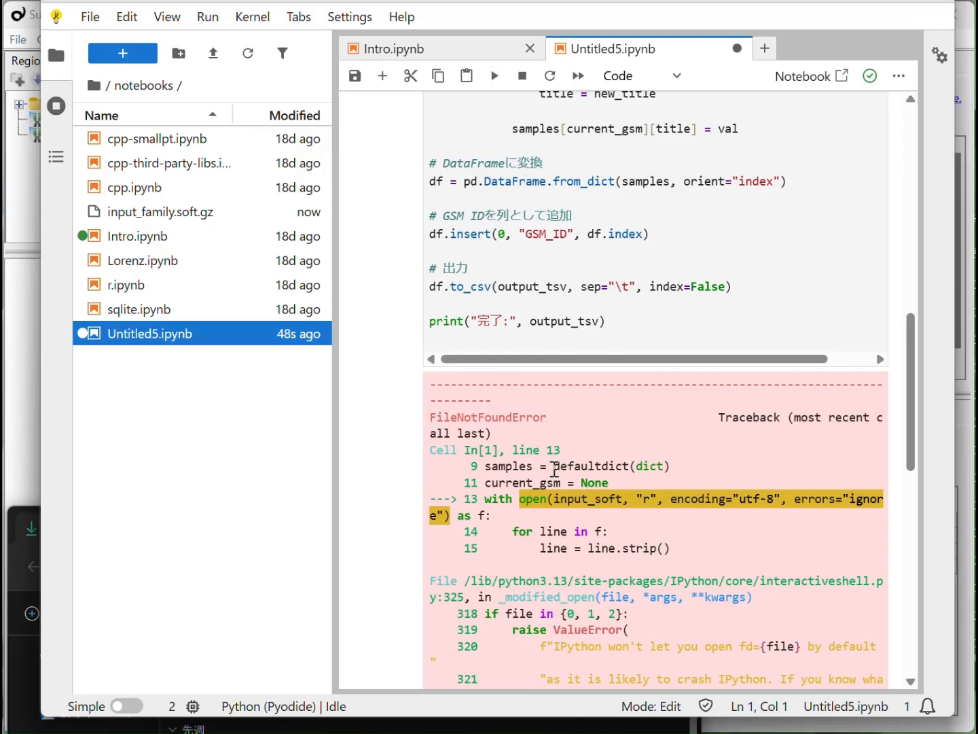
{"action": "left_click_drag", "start_coordinate": [435, 393], "coordinate": [581, 484]}
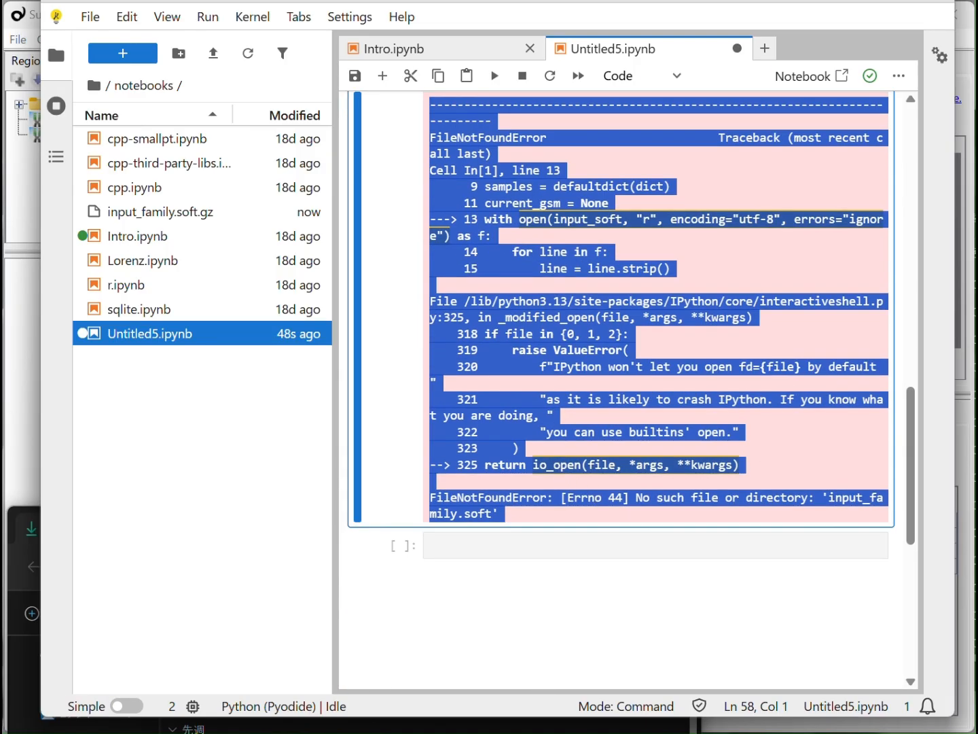
{"action": "key", "text": "alt+Tab"}
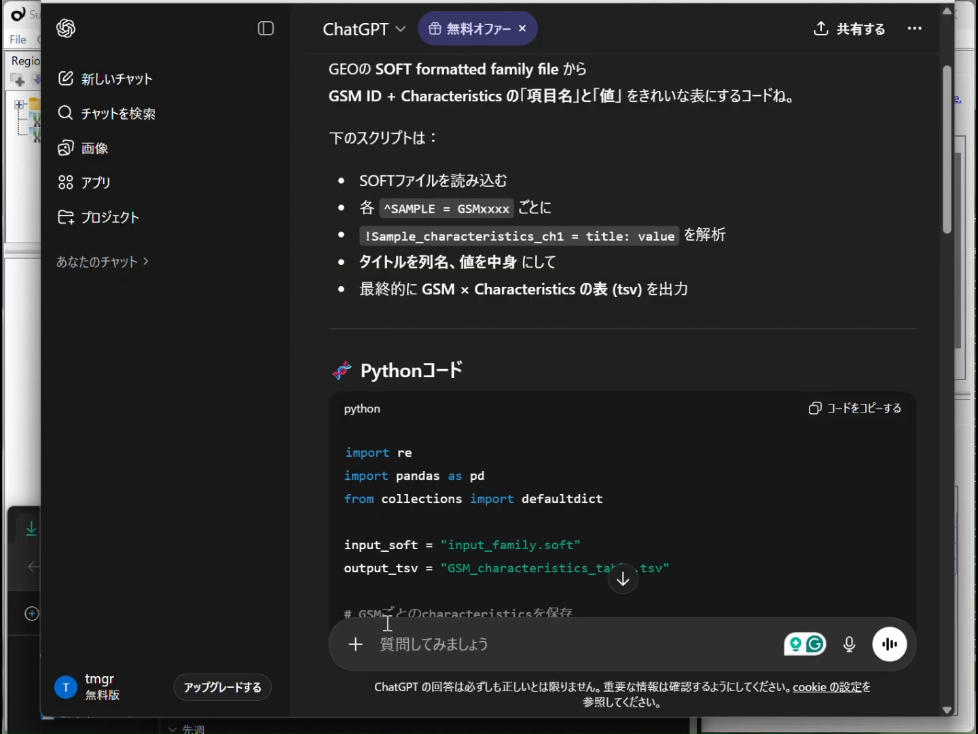
{"action": "key", "text": "ctrl+v"}
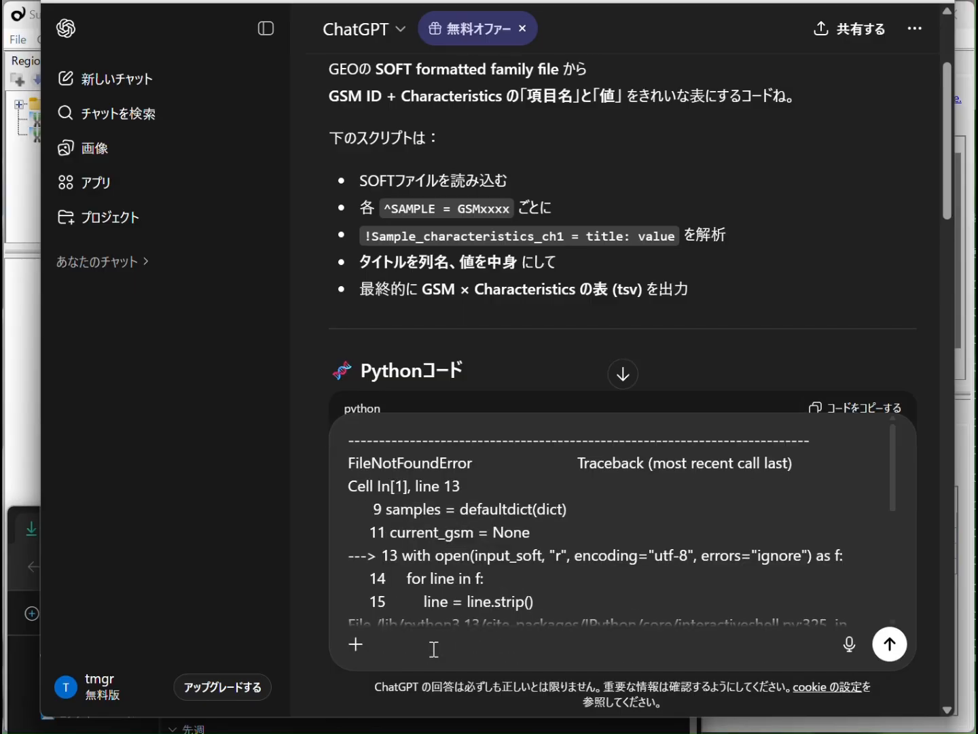
{"action": "key", "text": "Return"}
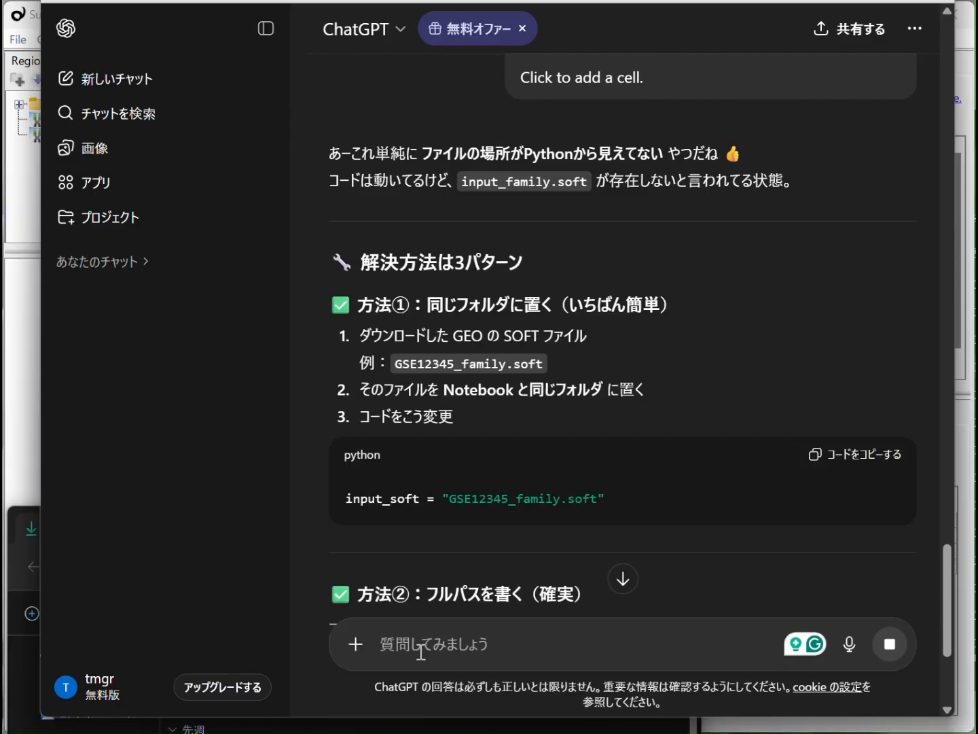
- Ask ChatGPT in the same conversation: ".soft ファイルではなく .soft.gz ファイルのまま受け入れるようにして"
{"action": "scroll", "coordinate": [638, 543], "scroll_direction": "down", "scroll_amount": 8}
{"action": "scroll", "coordinate": [634, 535], "scroll_direction": "down", "scroll_amount": 2}
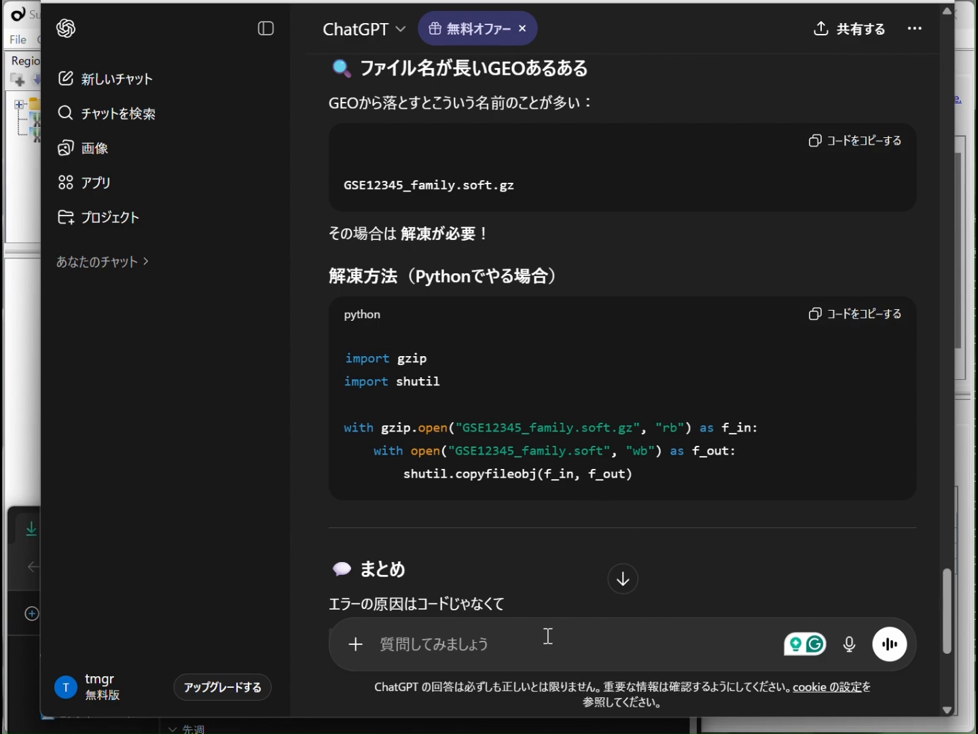
{"action": "type", "text": ".soft ファイルではなく .soft.gz ファイルのままう"}
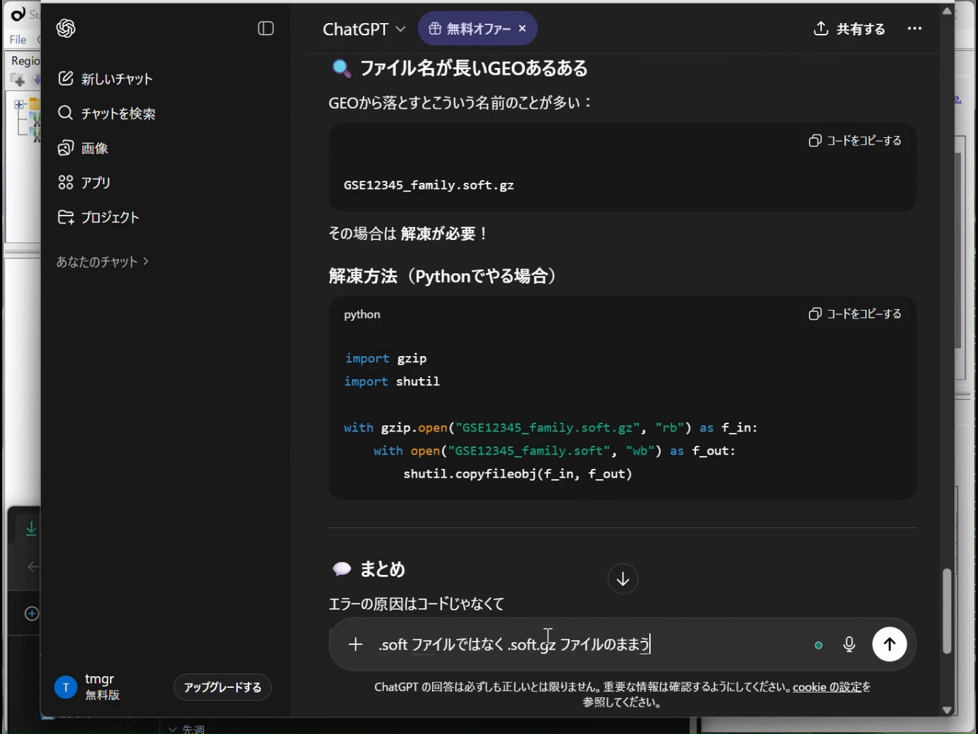
{"action": "type", "text": "けいれるようにして"}
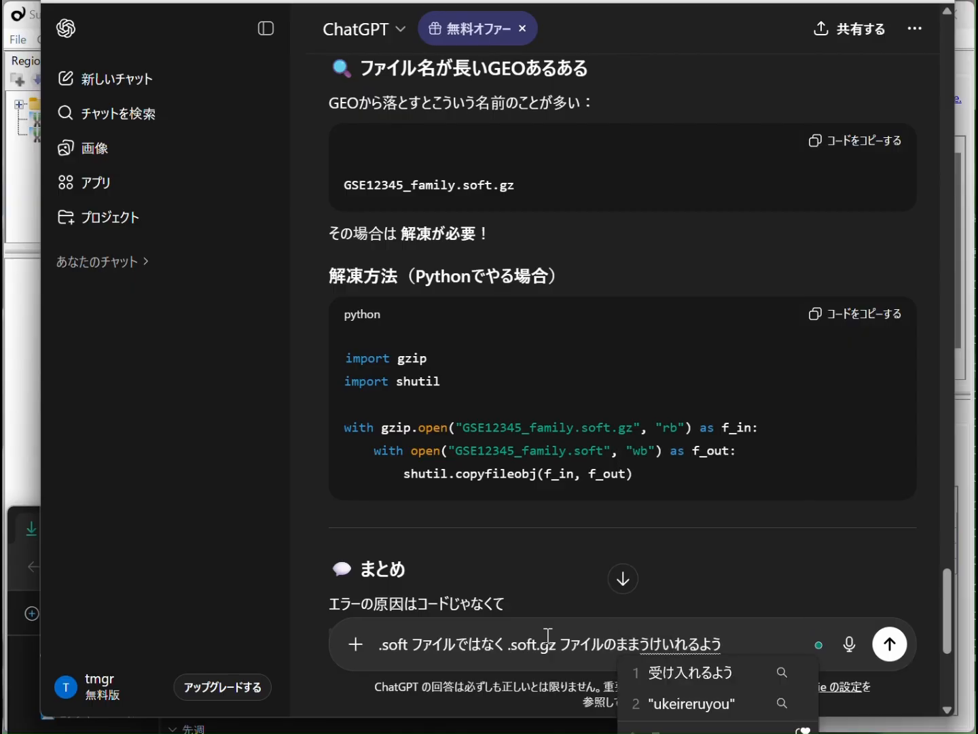
{"action": "key", "text": "space"}
{"action": "key", "text": "Return"}
{"action": "key", "text": "Return"}
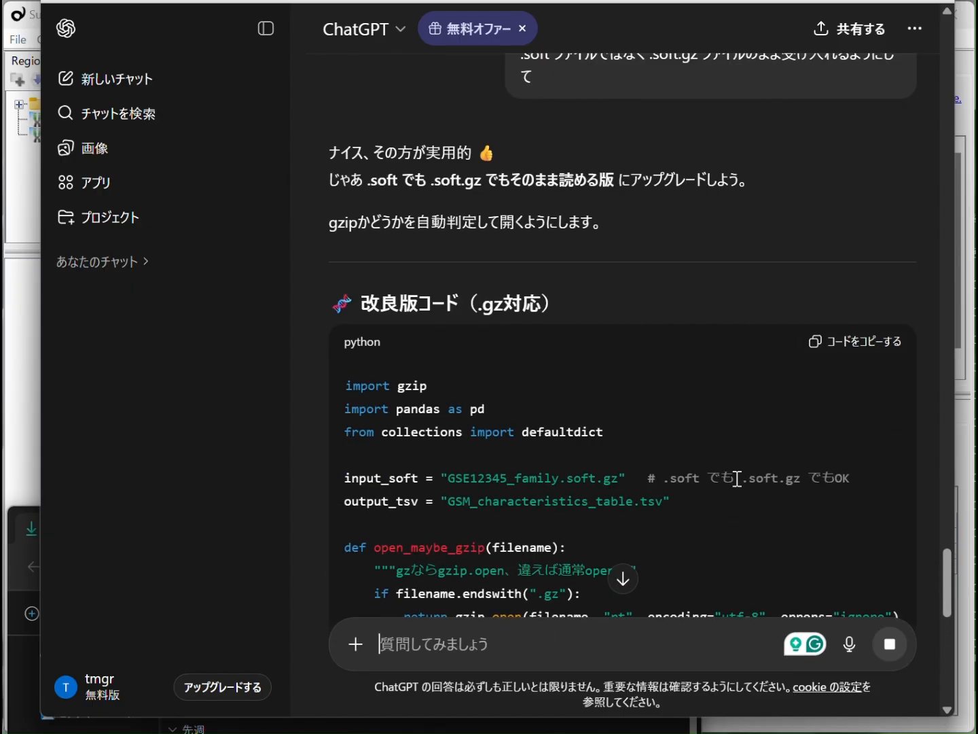
- Look through ChatGPT's revised Python script that supports .gz input and copy its whole code block
{"action": "scroll", "coordinate": [737, 479], "scroll_direction": "down", "scroll_amount": 4}
{"action": "scroll", "coordinate": [735, 475], "scroll_direction": "down", "scroll_amount": 10}
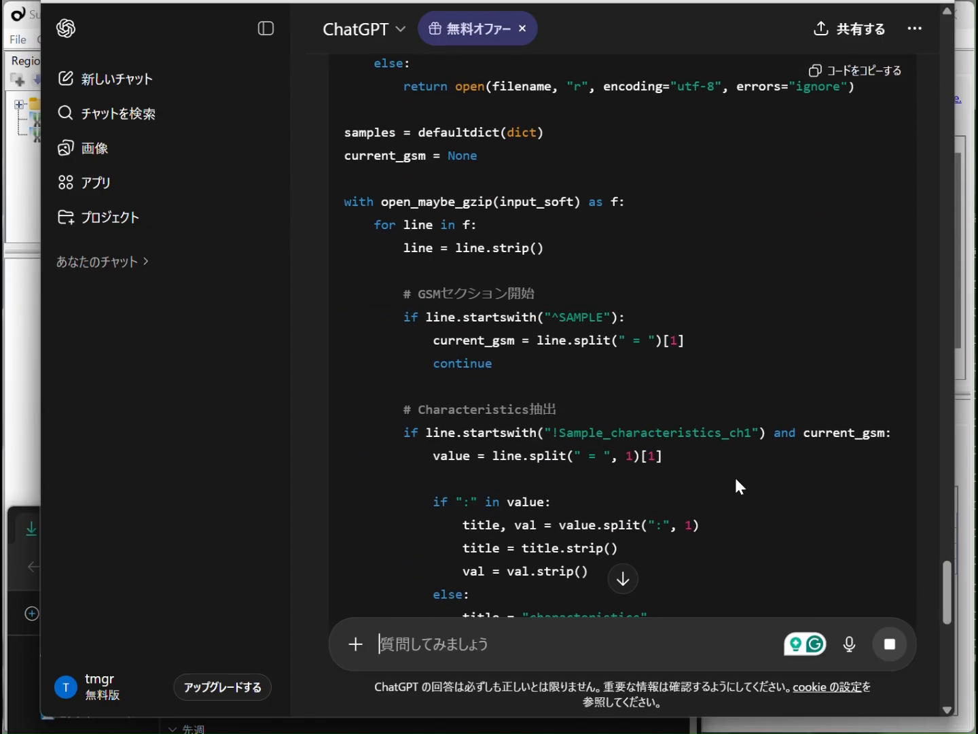
{"action": "scroll", "coordinate": [736, 480], "scroll_direction": "down", "scroll_amount": 5}
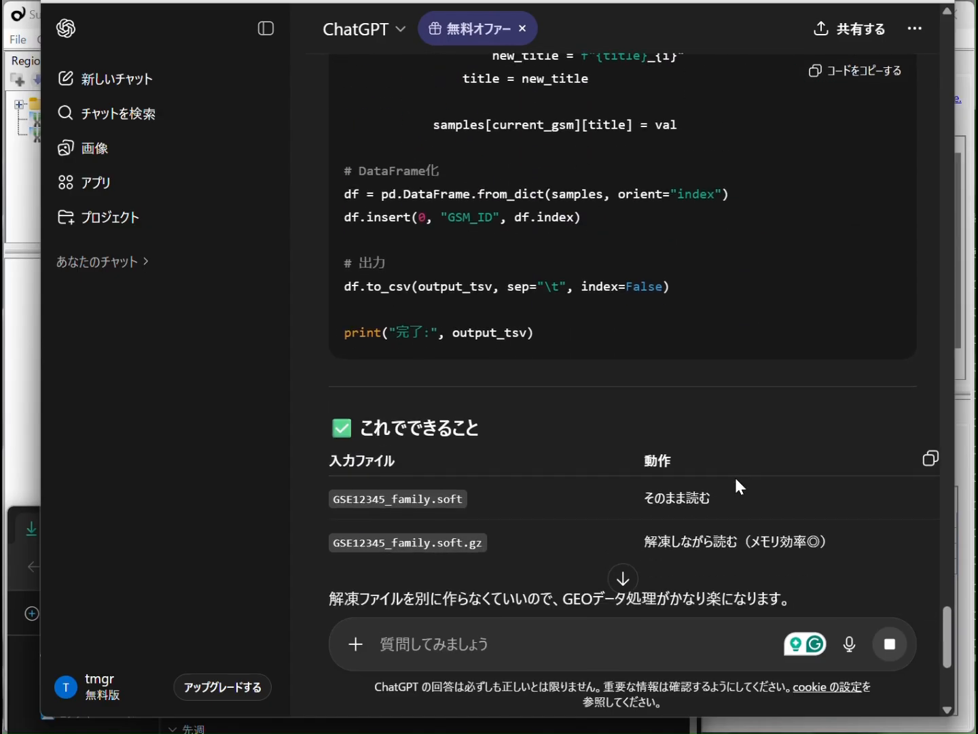
{"action": "scroll", "coordinate": [735, 481], "scroll_direction": "up", "scroll_amount": 14}
{"action": "scroll", "coordinate": [734, 474], "scroll_direction": "up", "scroll_amount": 4}
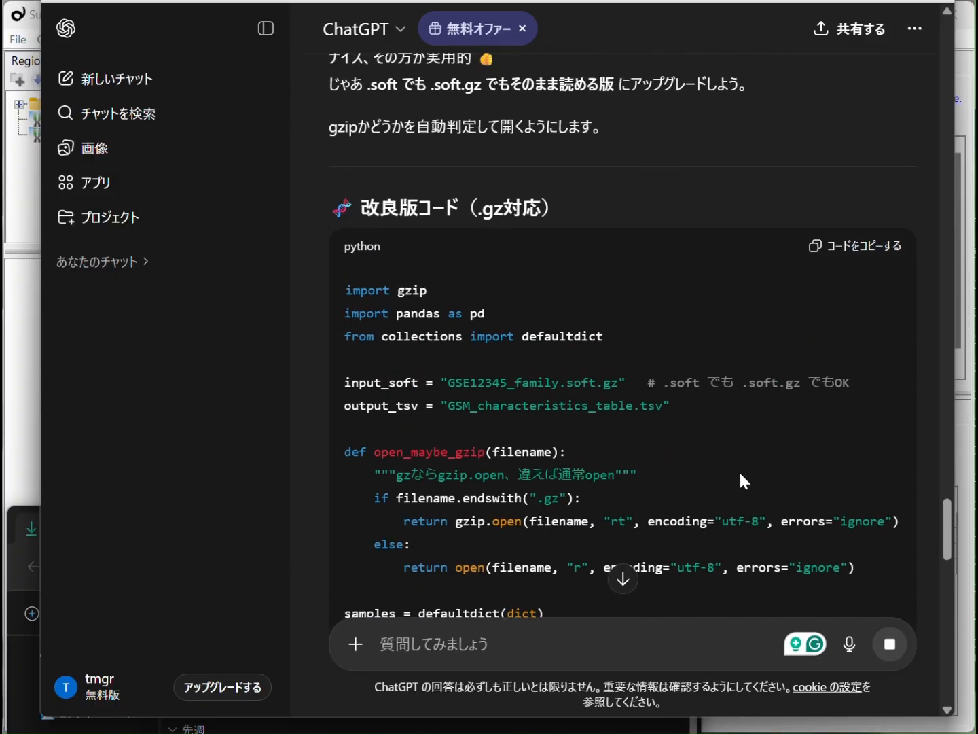
{"action": "left_click", "coordinate": [859, 251]}
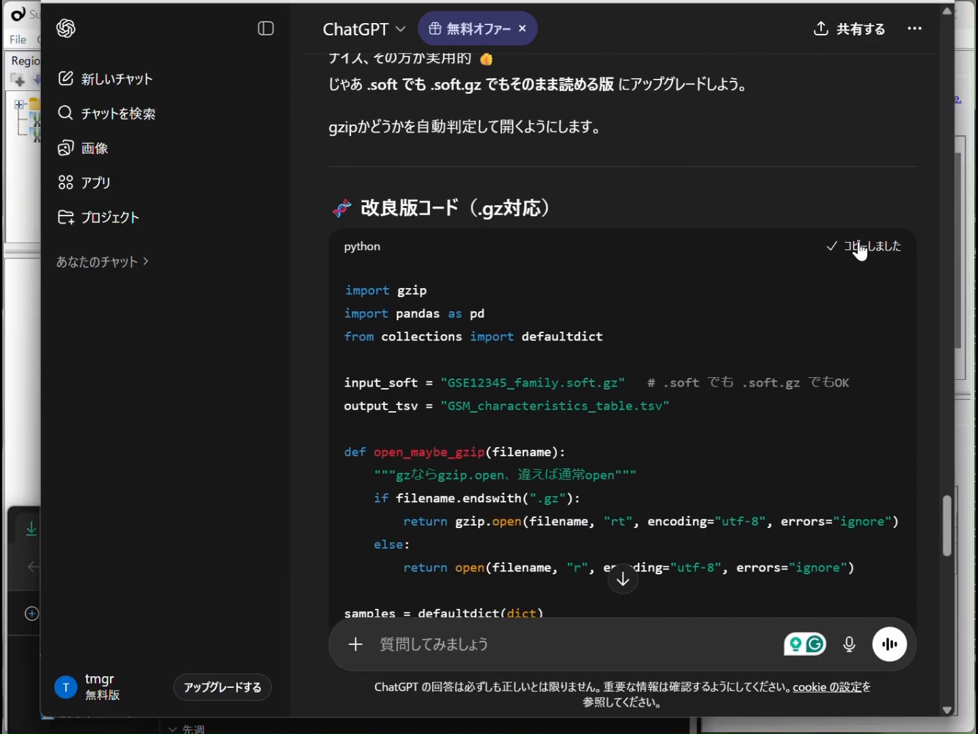
- Switch to JupyterLab and delete the old script cell with its error output from Untitled5.ipynb
{"action": "key", "text": "ctrl+Tab"}
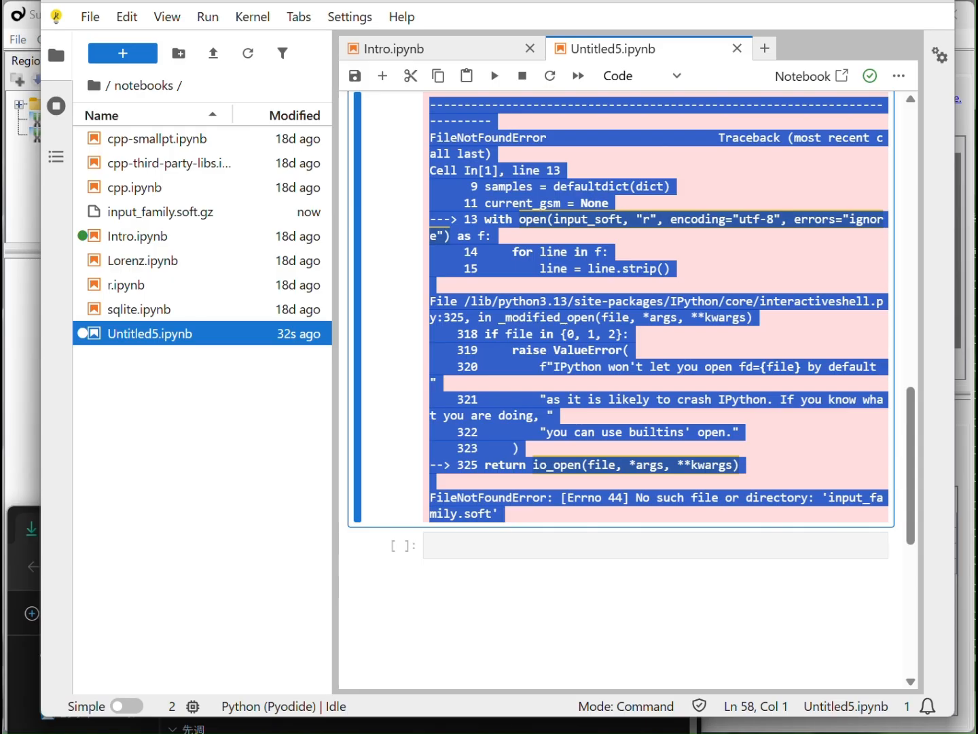
{"action": "left_click", "coordinate": [720, 271]}
{"action": "scroll", "coordinate": [717, 275], "scroll_direction": "up", "scroll_amount": 4}
{"action": "scroll", "coordinate": [717, 275], "scroll_direction": "up", "scroll_amount": 8}
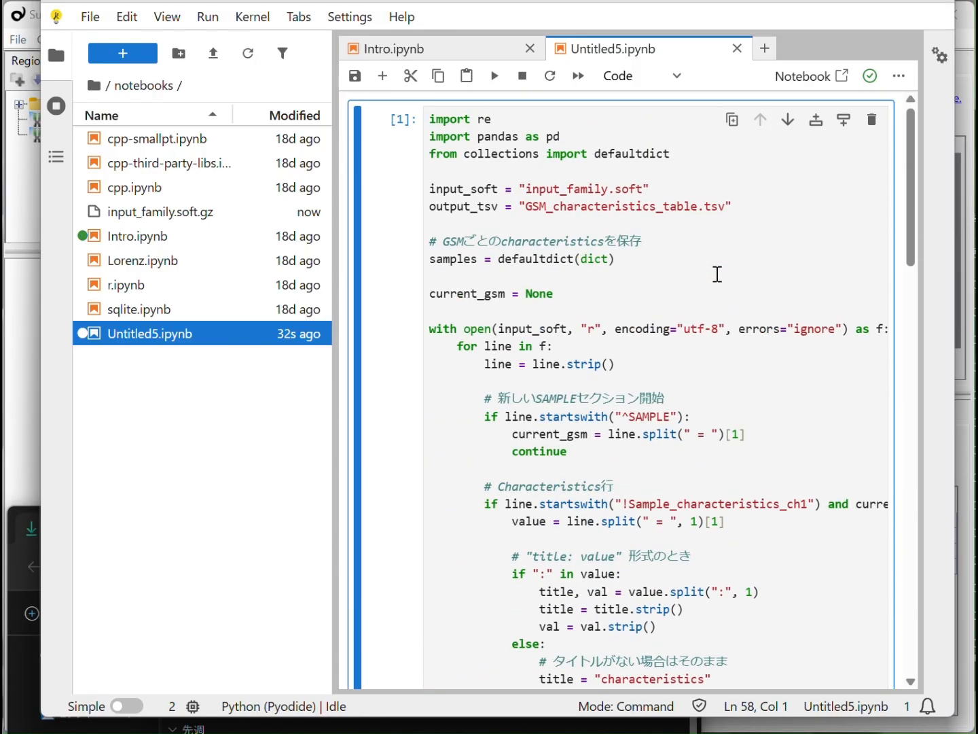
{"action": "left_click", "coordinate": [872, 120]}
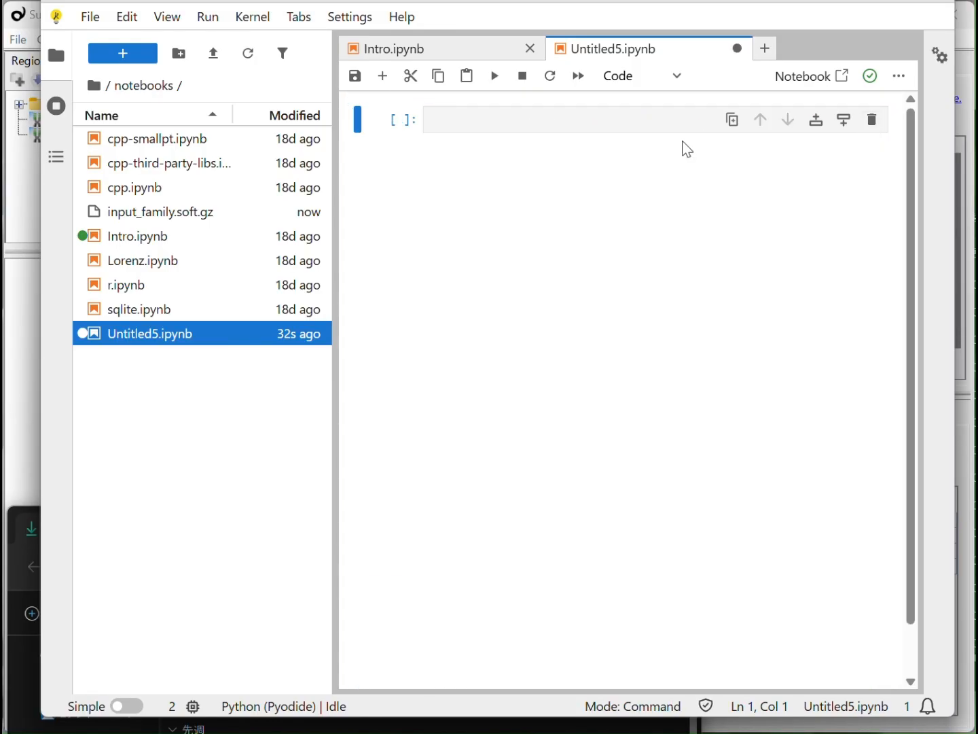
- Paste the copied .gz-compatible script into the empty cell of Untitled5.ipynb and run it
{"action": "left_click", "coordinate": [516, 120]}
{"action": "key", "text": "ctrl+v"}
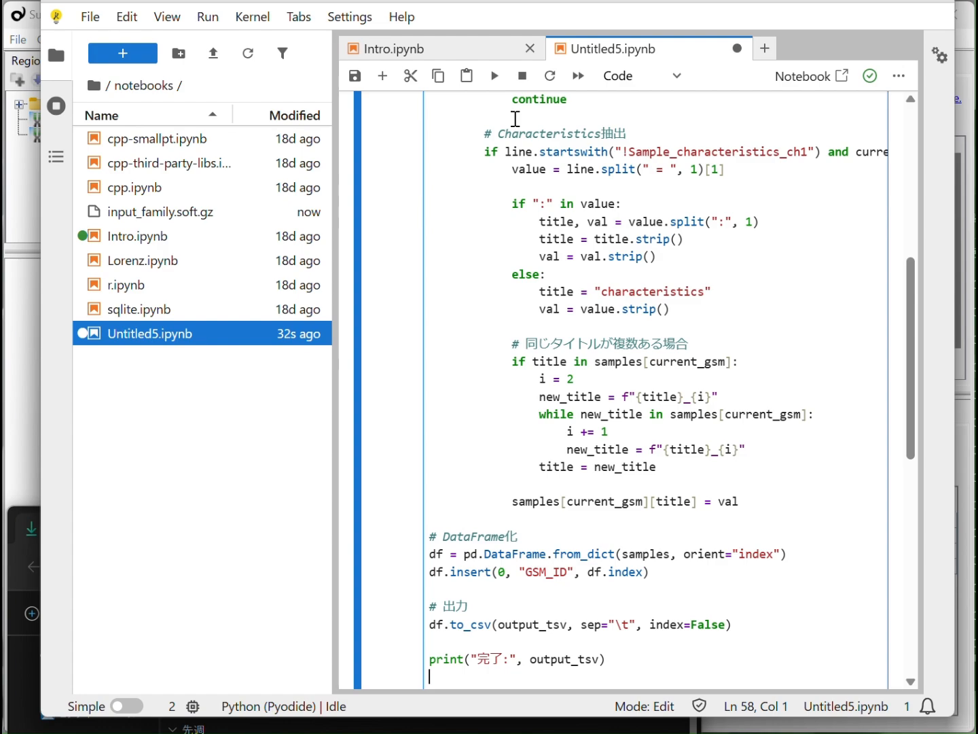
{"action": "scroll", "coordinate": [663, 242], "scroll_direction": "up", "scroll_amount": 6}
{"action": "key", "text": "shift+Return"}
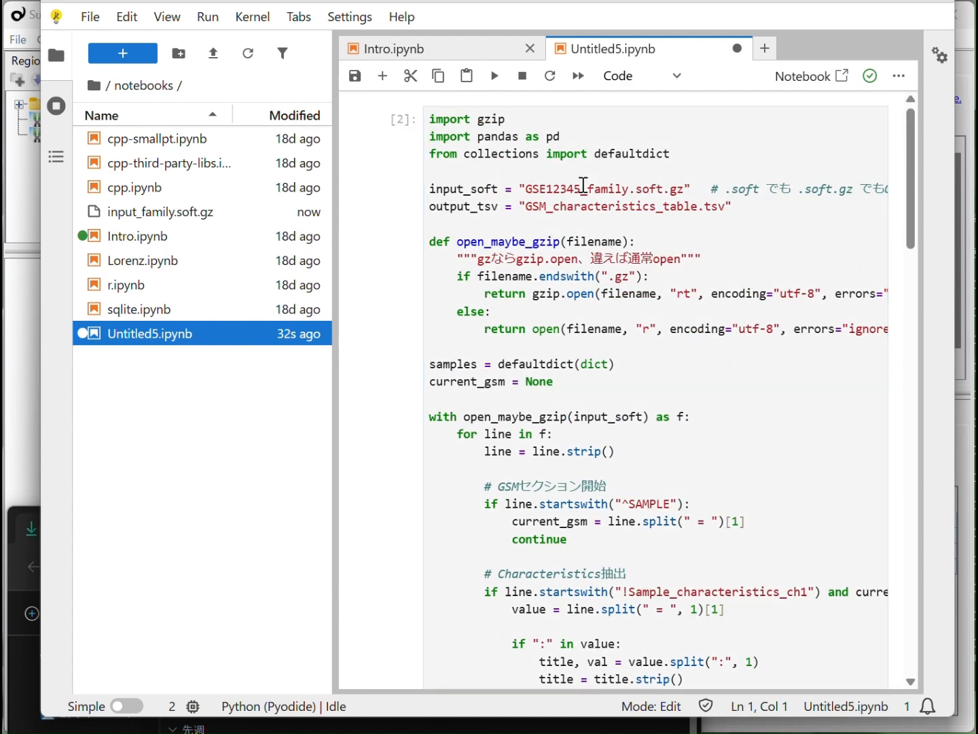
- Set input_soft in the script to "input_family.soft.gz", matching the uploaded file's name, and run the cell
{"action": "left_click_drag", "start_coordinate": [578, 191], "coordinate": [534, 193]}
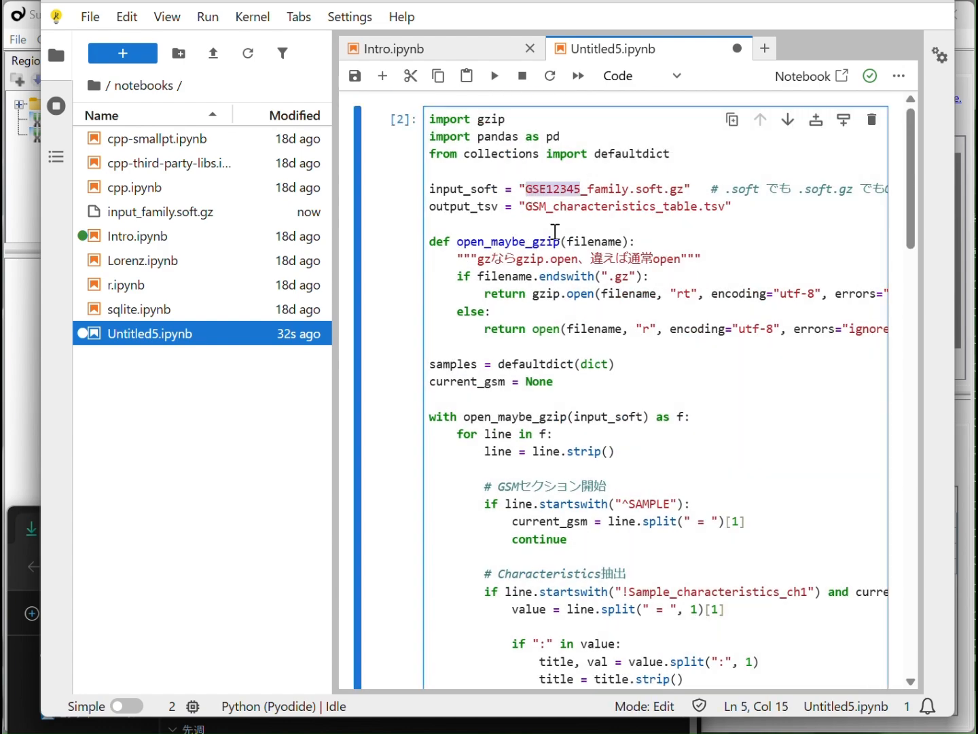
{"action": "type", "text": "input"}
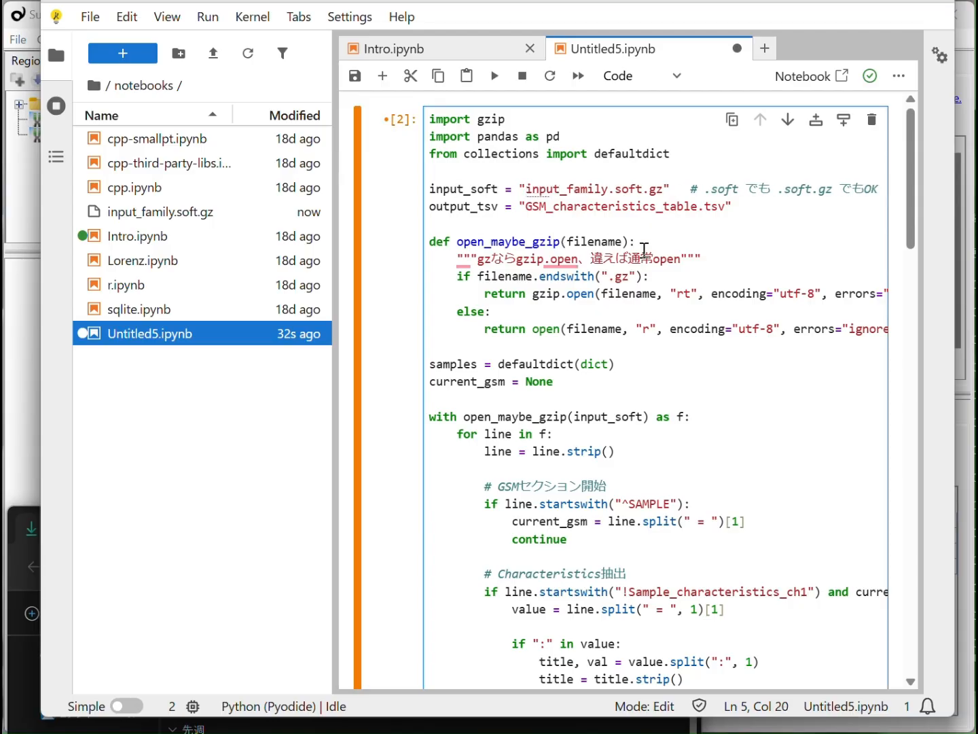
{"action": "left_click", "coordinate": [777, 221]}
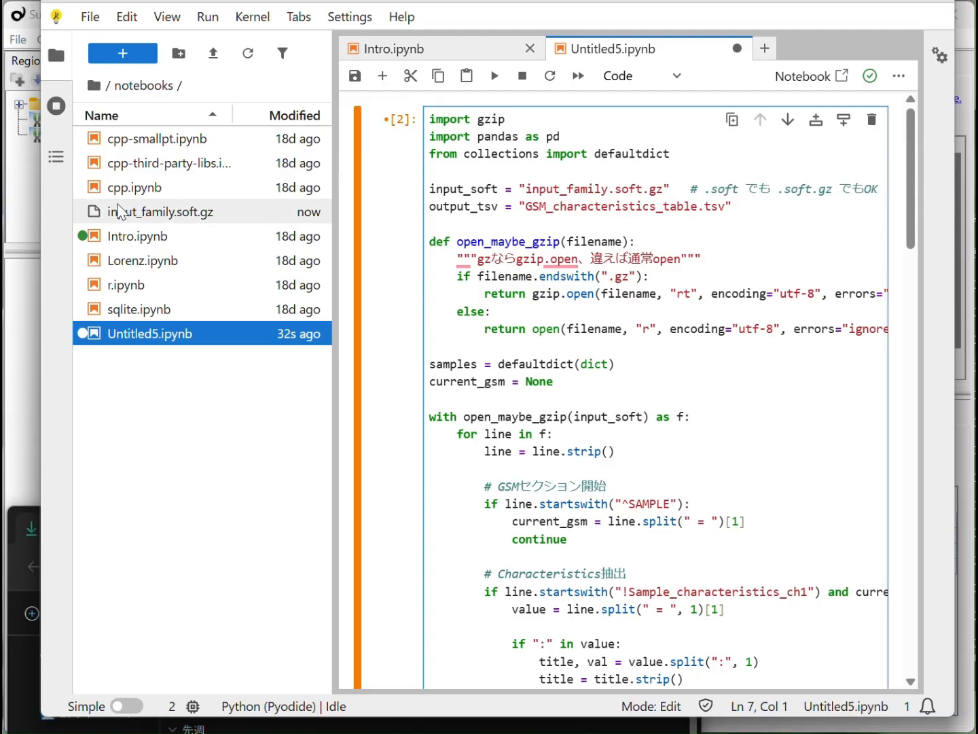
{"action": "left_click", "coordinate": [144, 218]}
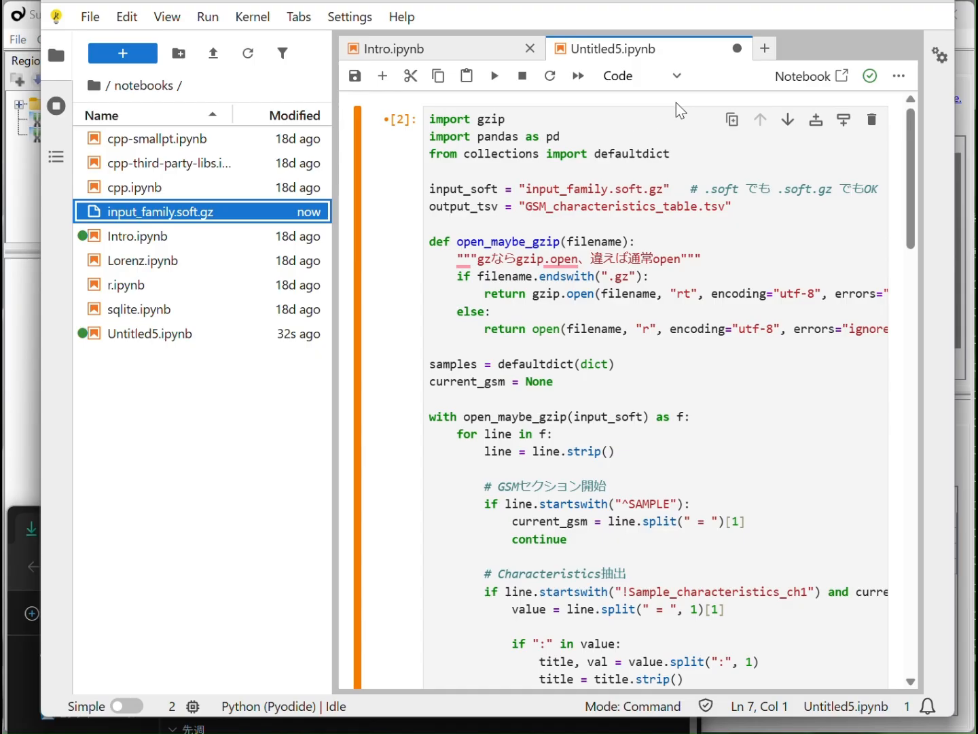
{"action": "left_click", "coordinate": [496, 77]}
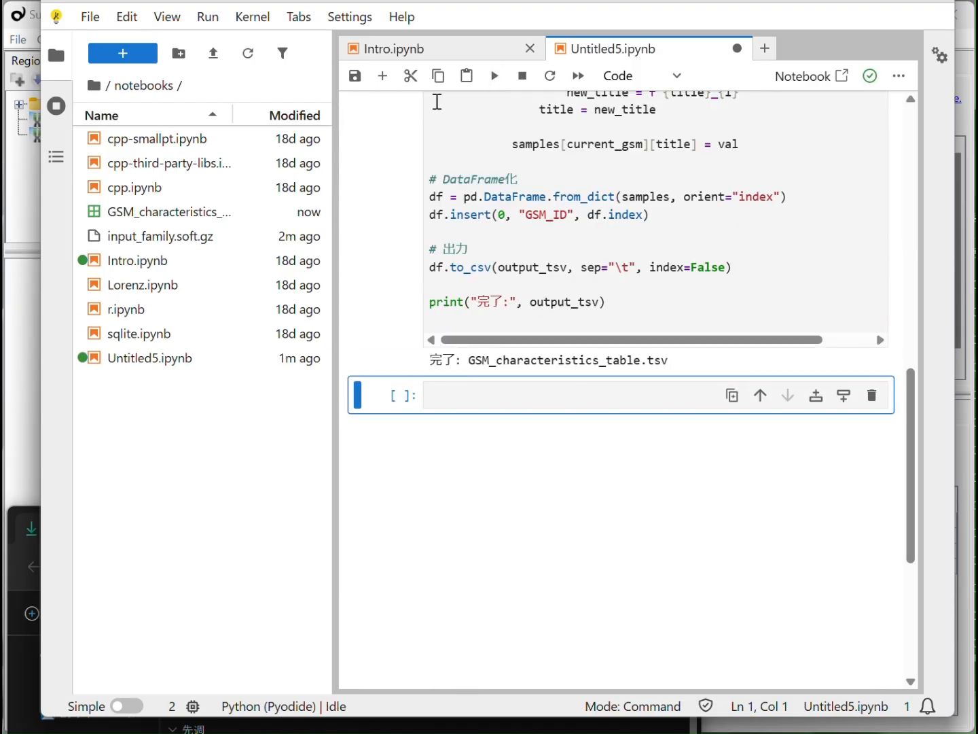
- Open GSM_characteristics_table.tsv from the notebooks folder to view its columns, and download the file
{"action": "left_click", "coordinate": [202, 215]}
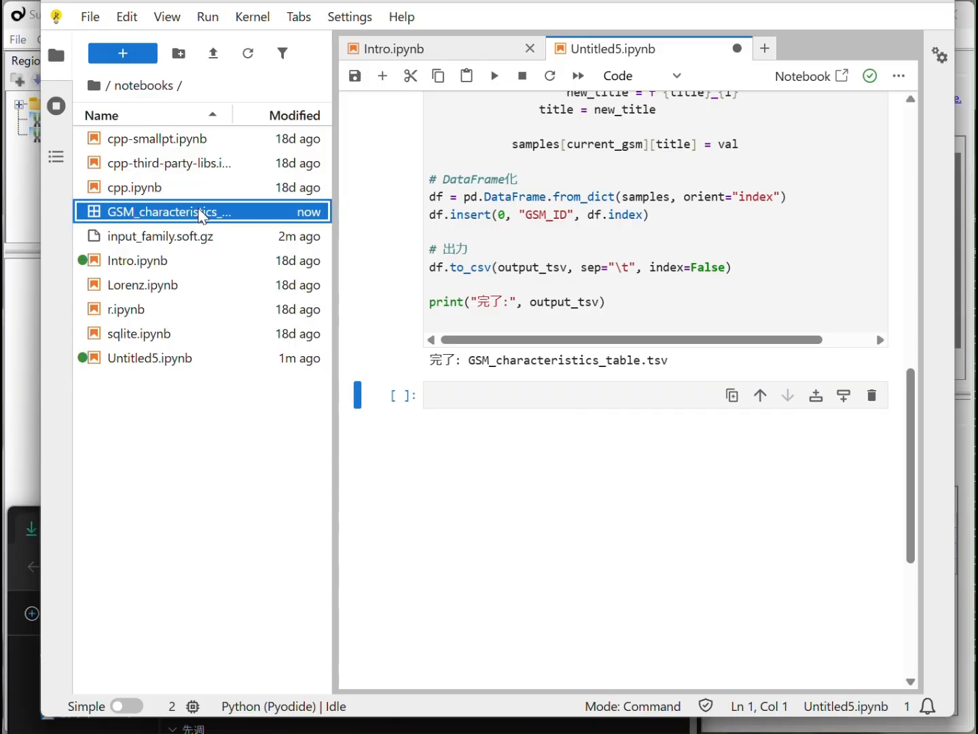
{"action": "double_click", "coordinate": [202, 215]}
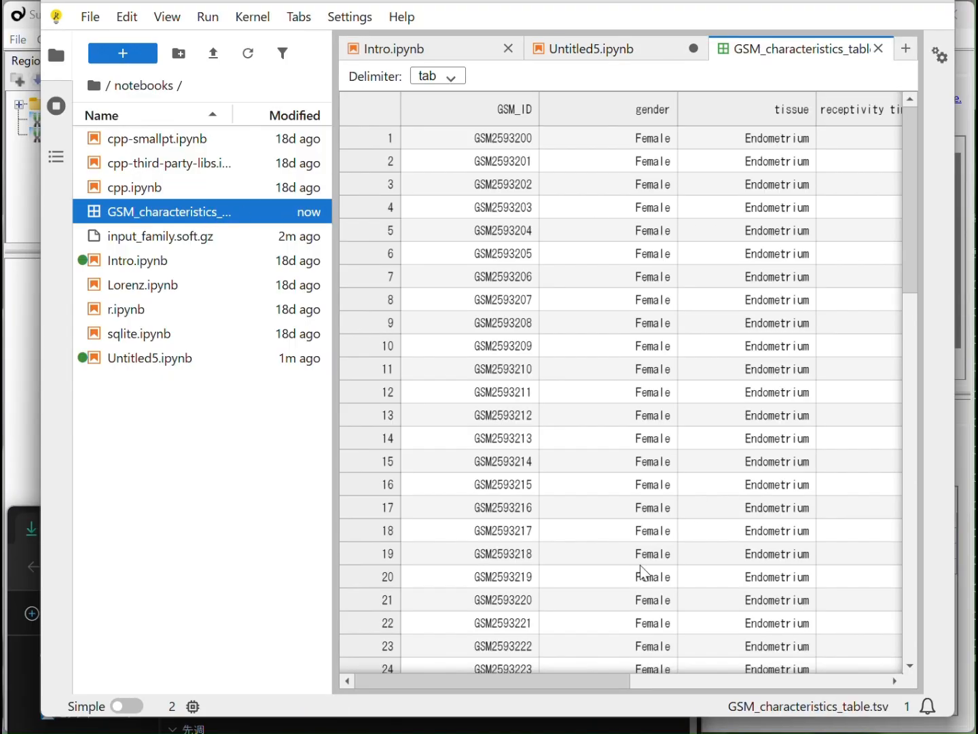
{"action": "left_click_drag", "start_coordinate": [606, 681], "coordinate": [579, 702]}
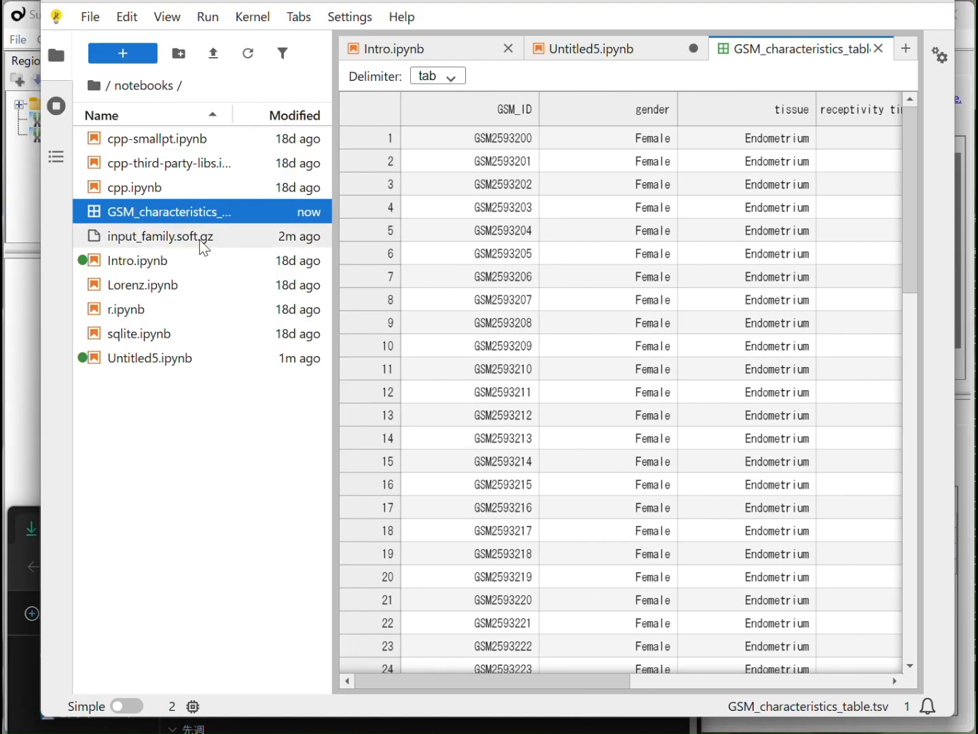
{"action": "right_click", "coordinate": [196, 219]}
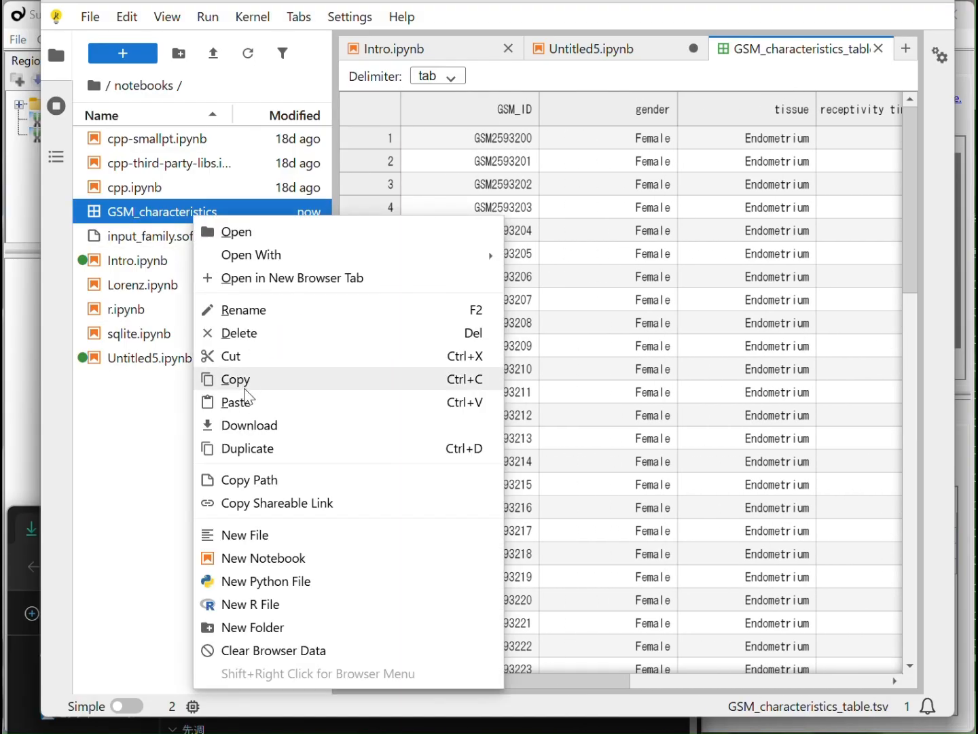
{"action": "left_click", "coordinate": [249, 424]}
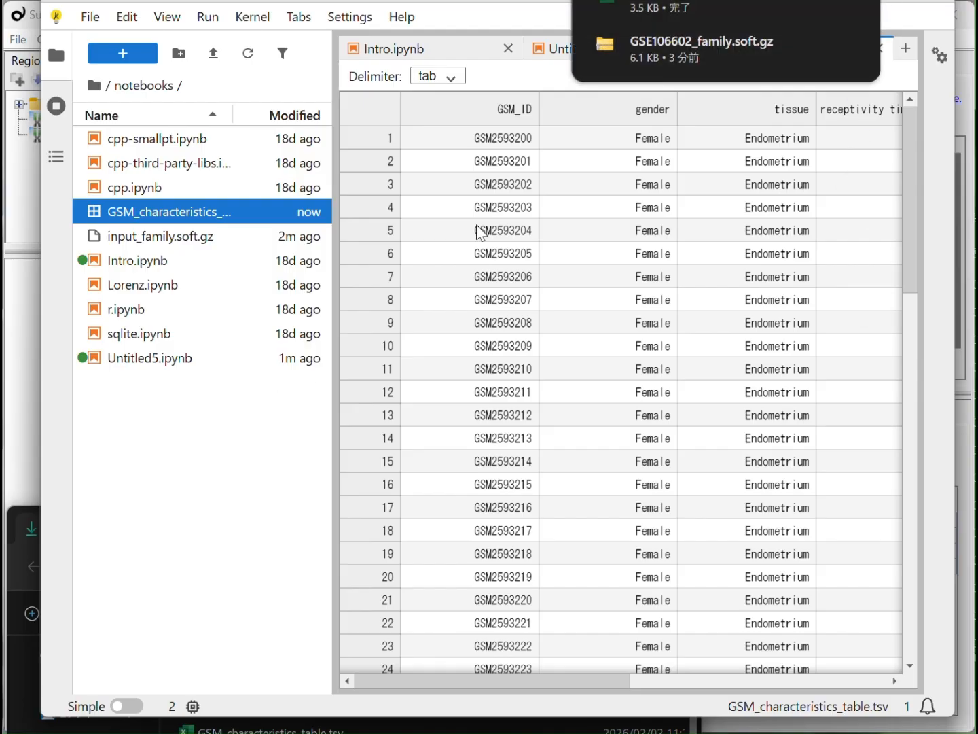
- Switch to Subio Platform and open the Edit Parameters dialog from the series setup of GSE106602
{"action": "left_click", "coordinate": [23, 198]}
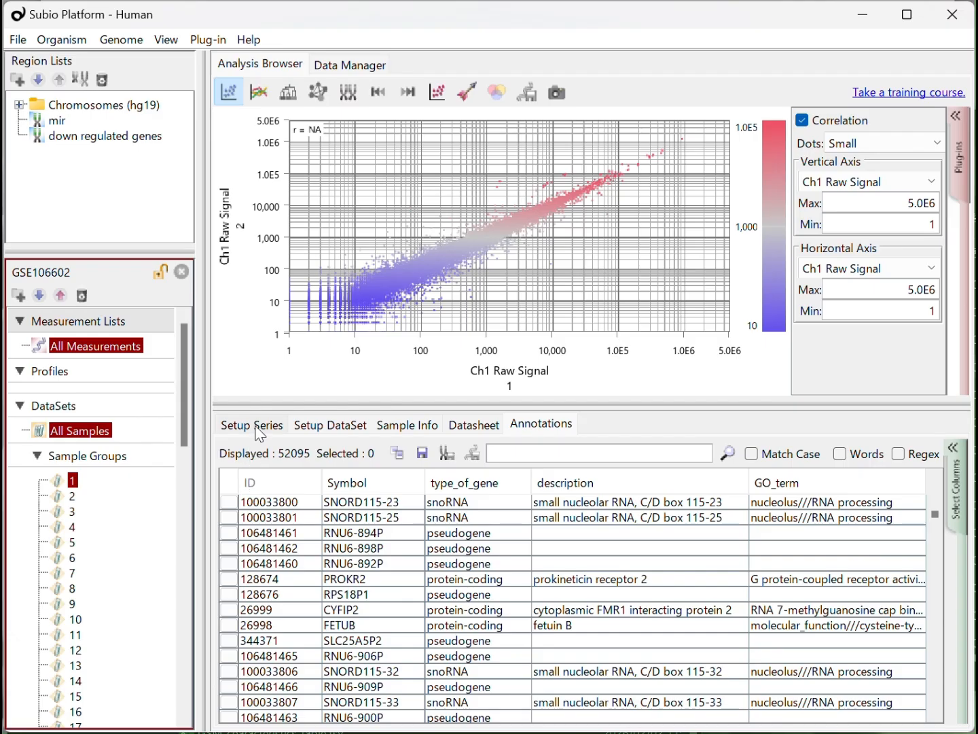
{"action": "left_click", "coordinate": [260, 429]}
{"action": "left_click", "coordinate": [233, 452]}
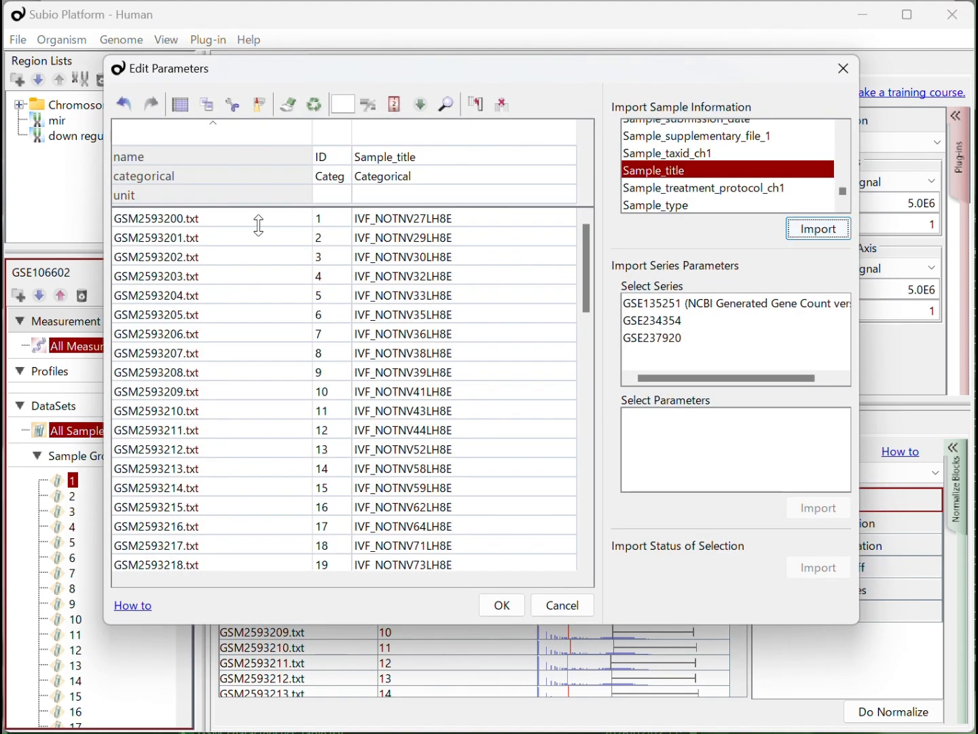
- Split the sample name column at "." and delete the resulting txt column, keeping the GSM ID column
{"action": "left_click", "coordinate": [260, 220]}
{"action": "left_click", "coordinate": [345, 106]}
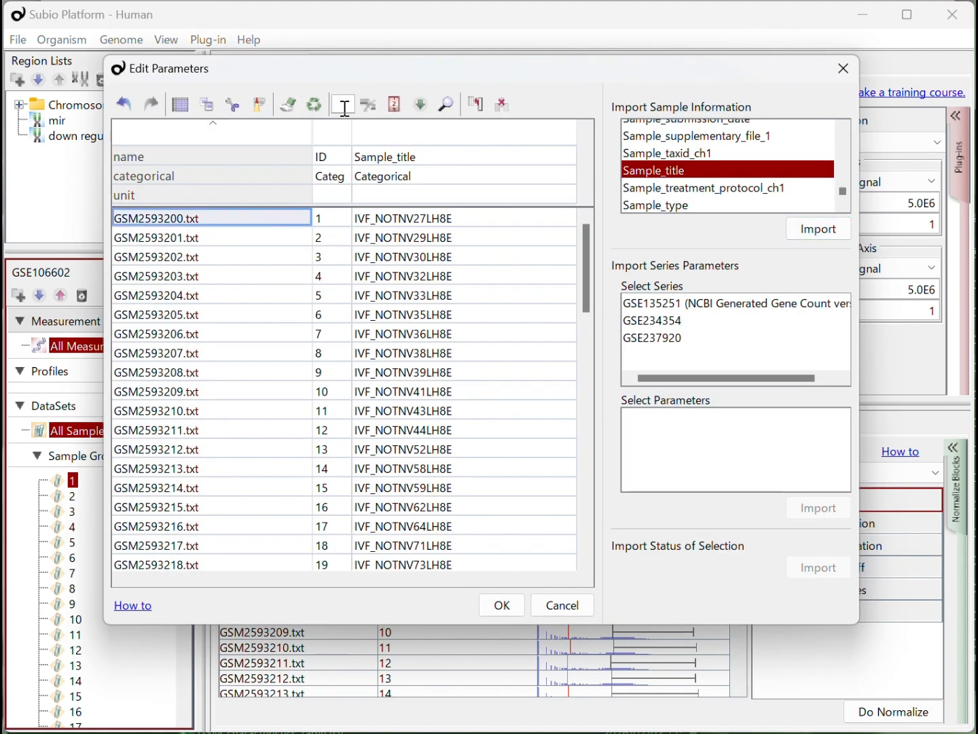
{"action": "type", "text": "."}
{"action": "left_click", "coordinate": [369, 105]}
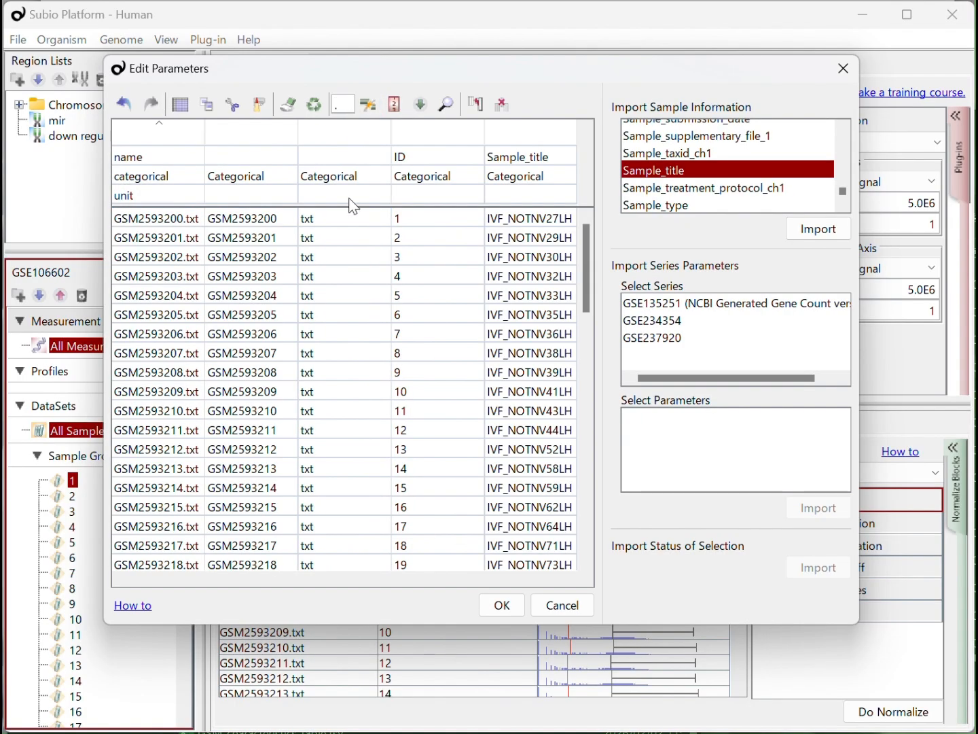
{"action": "left_click", "coordinate": [354, 219]}
{"action": "left_click", "coordinate": [504, 104]}
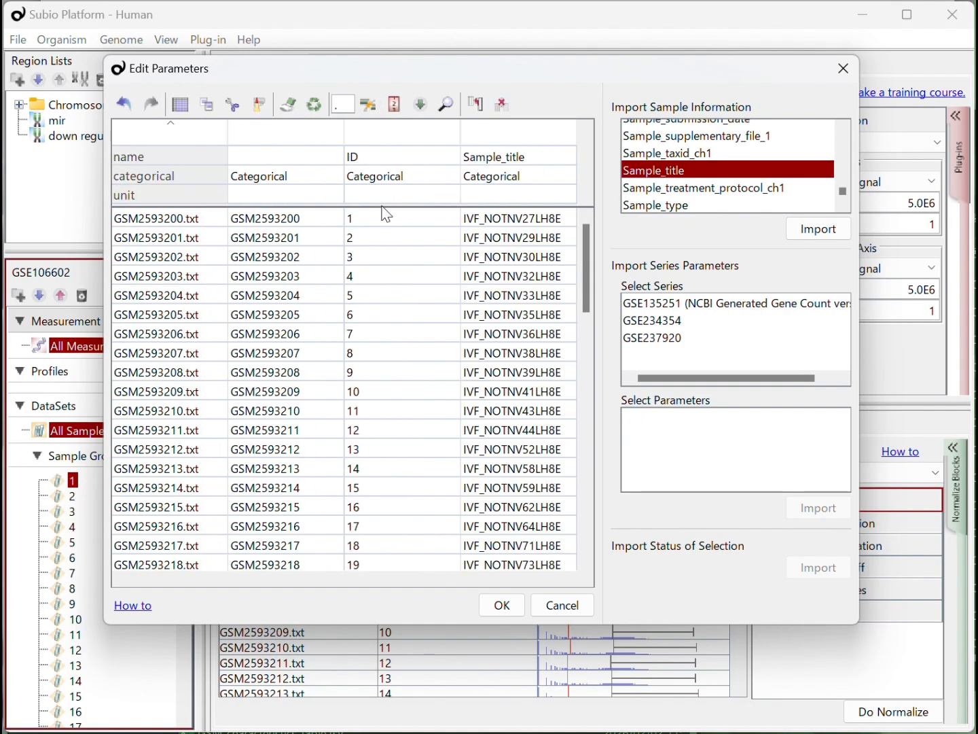
- Start a Lookup import for the new GSM ID column, using GSM_characteristics_table.tsv from the downloads folder as input file
{"action": "left_click", "coordinate": [327, 227]}
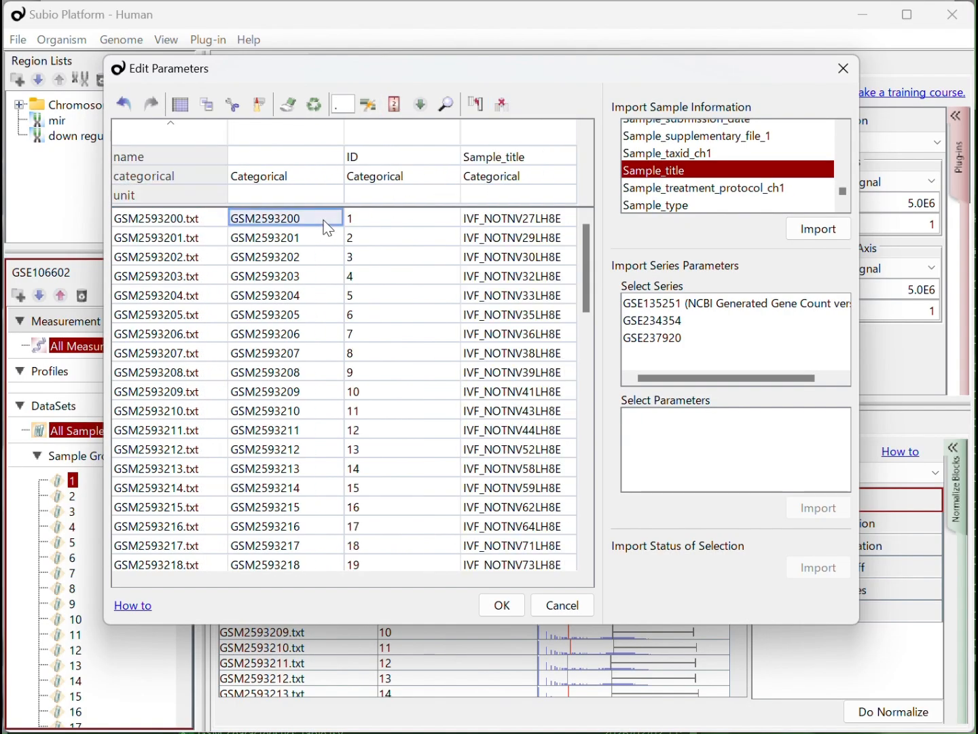
{"action": "left_click", "coordinate": [422, 106]}
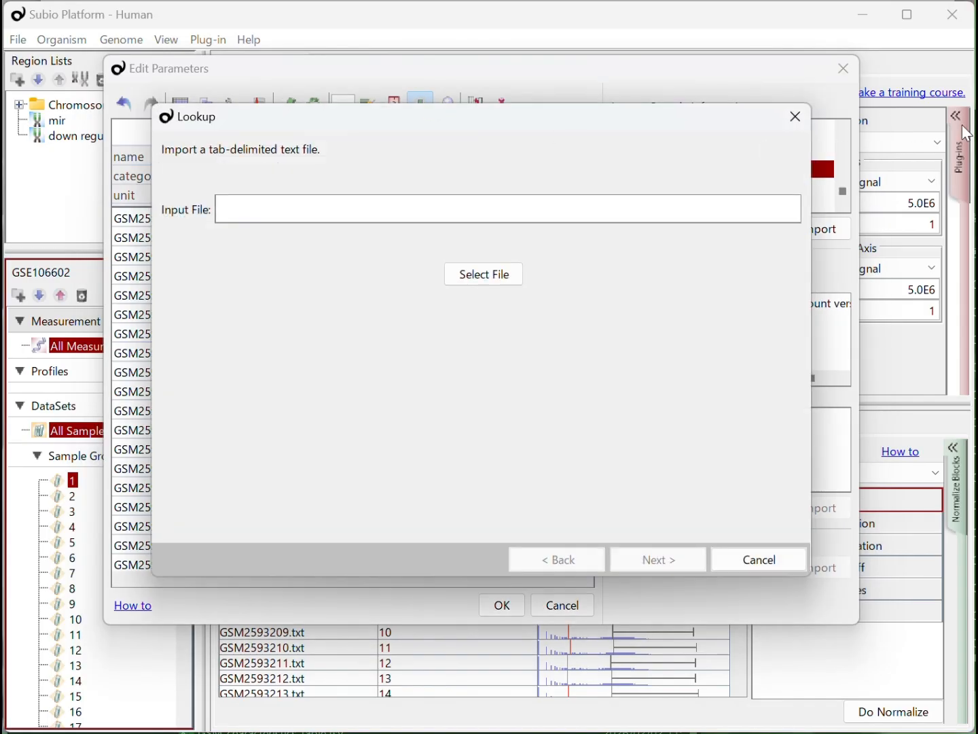
{"action": "key", "text": "alt+Tab"}
{"action": "left_click_drag", "start_coordinate": [739, 313], "coordinate": [324, 208]}
{"action": "left_click", "coordinate": [329, 289]}
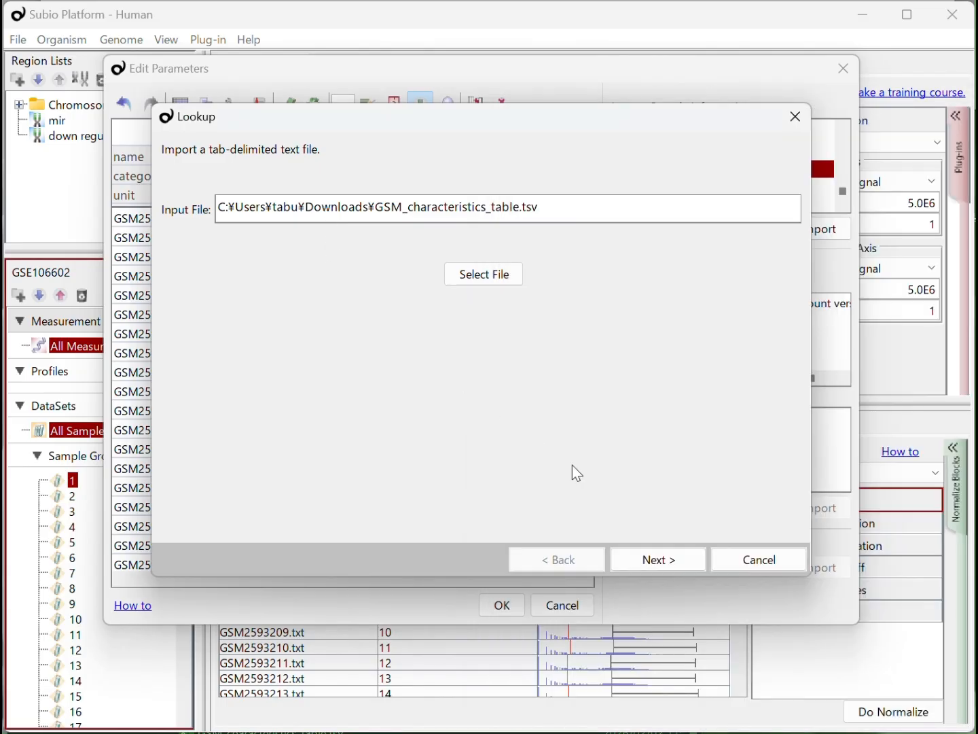
{"action": "left_click", "coordinate": [654, 560]}
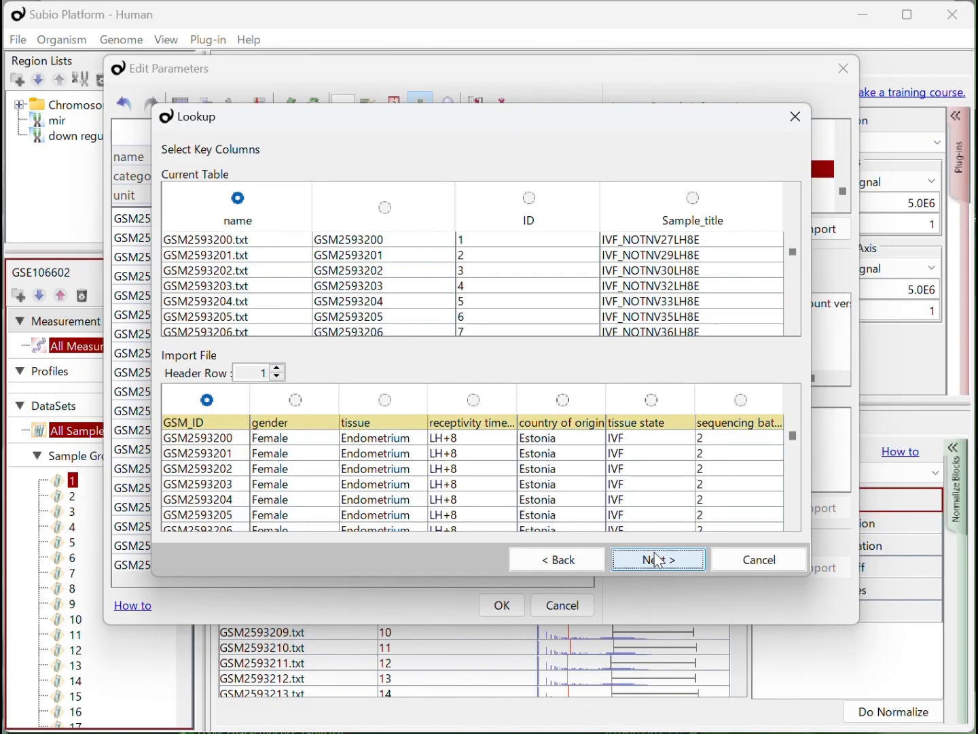
- Match the current table's GSM ID column to GSM_ID in the Lookup, import all characteristics columns, and apply the edited parameters
{"action": "left_click", "coordinate": [388, 208]}
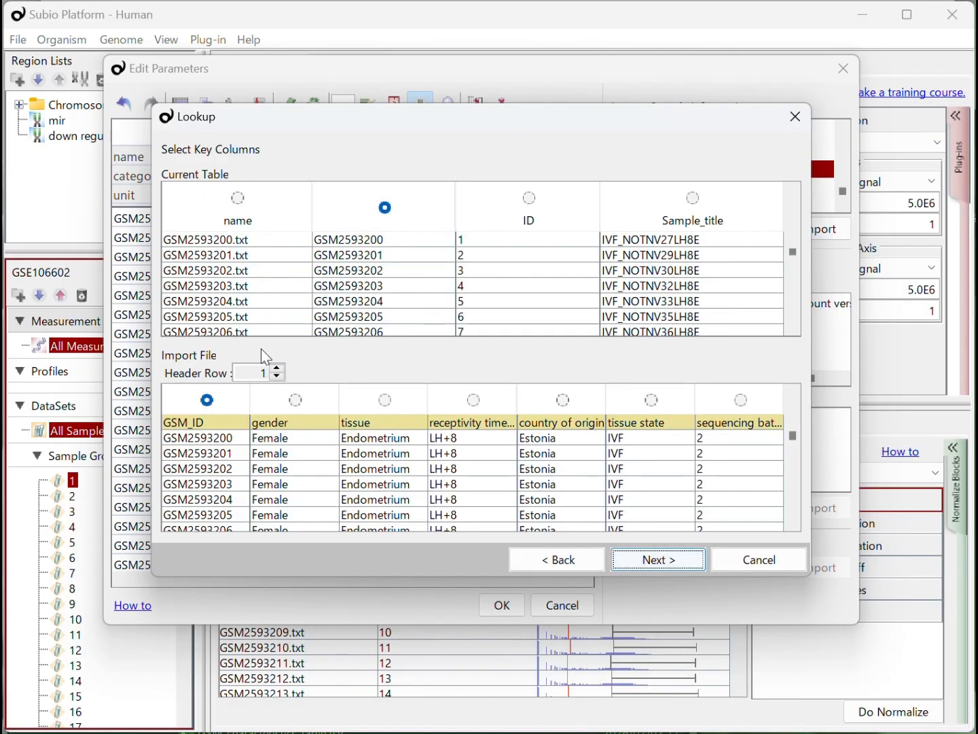
{"action": "left_click", "coordinate": [659, 559]}
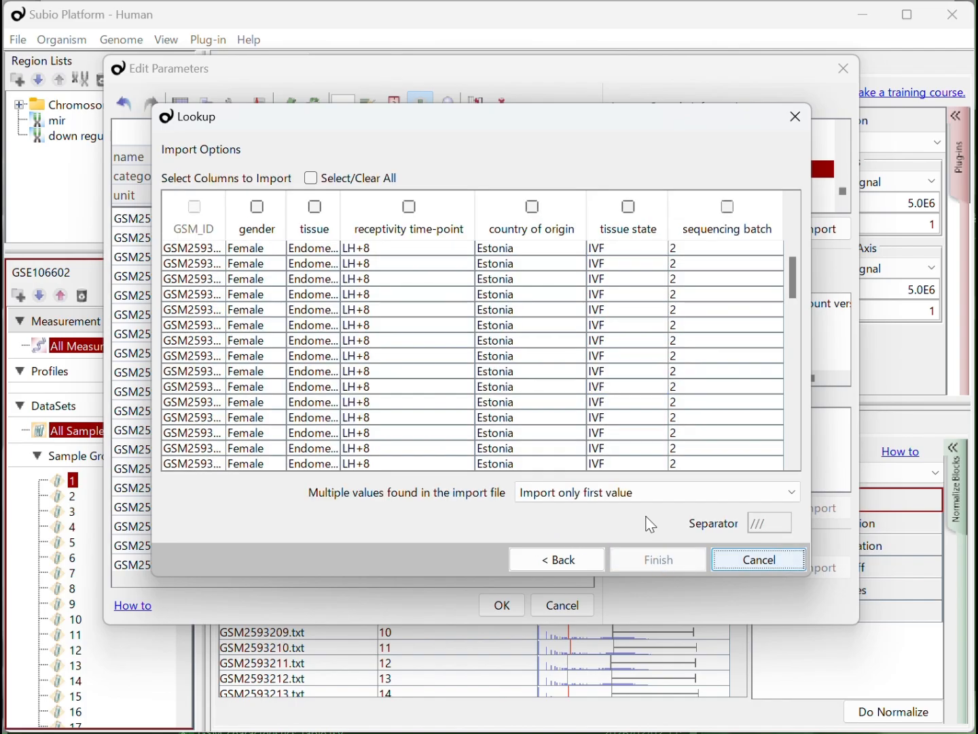
{"action": "left_click", "coordinate": [309, 178]}
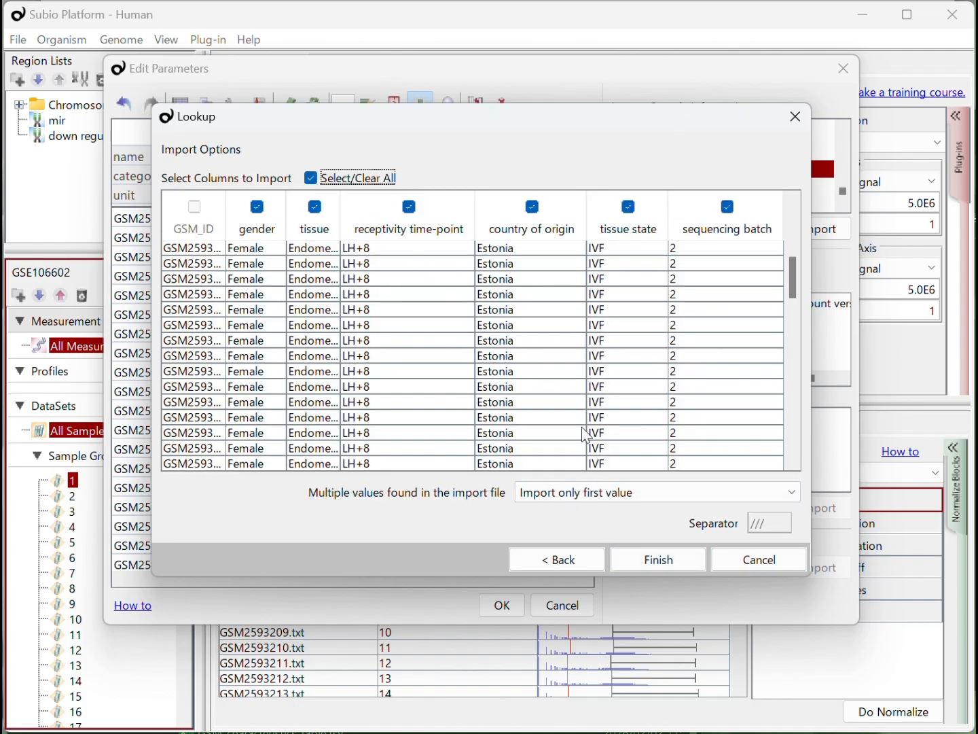
{"action": "left_click", "coordinate": [639, 555]}
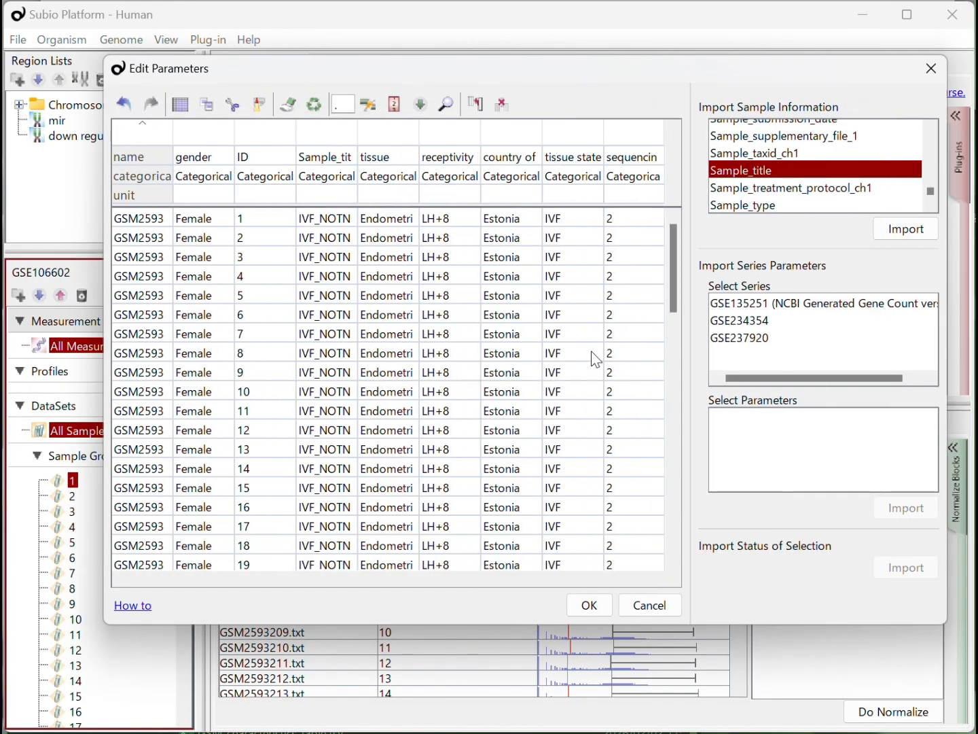
{"action": "left_click", "coordinate": [597, 611]}
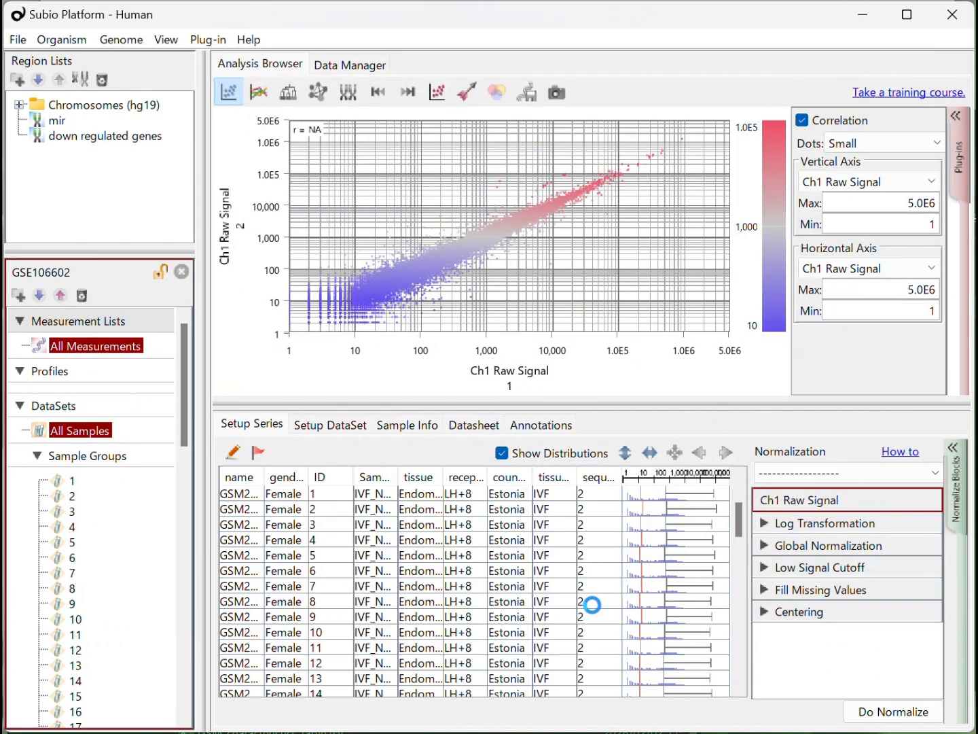
- In the DataSet setup, move the ID and Sample_title parameters to the end of the priority list
{"action": "left_click", "coordinate": [321, 428]}
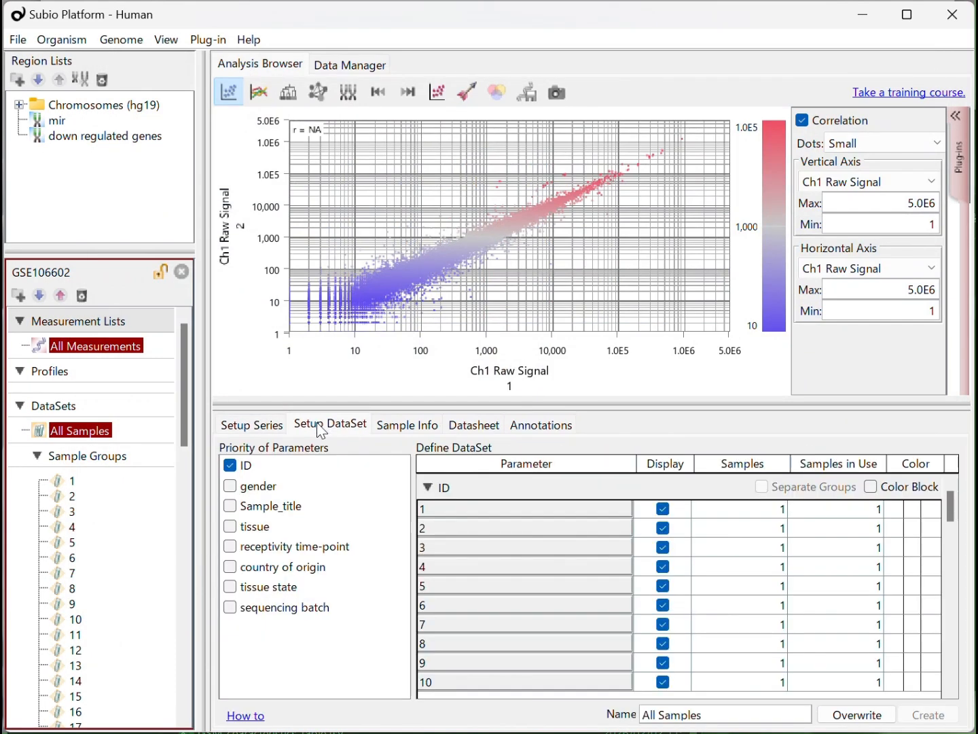
{"action": "left_click_drag", "start_coordinate": [295, 468], "coordinate": [301, 622]}
{"action": "left_click_drag", "start_coordinate": [293, 492], "coordinate": [298, 603]}
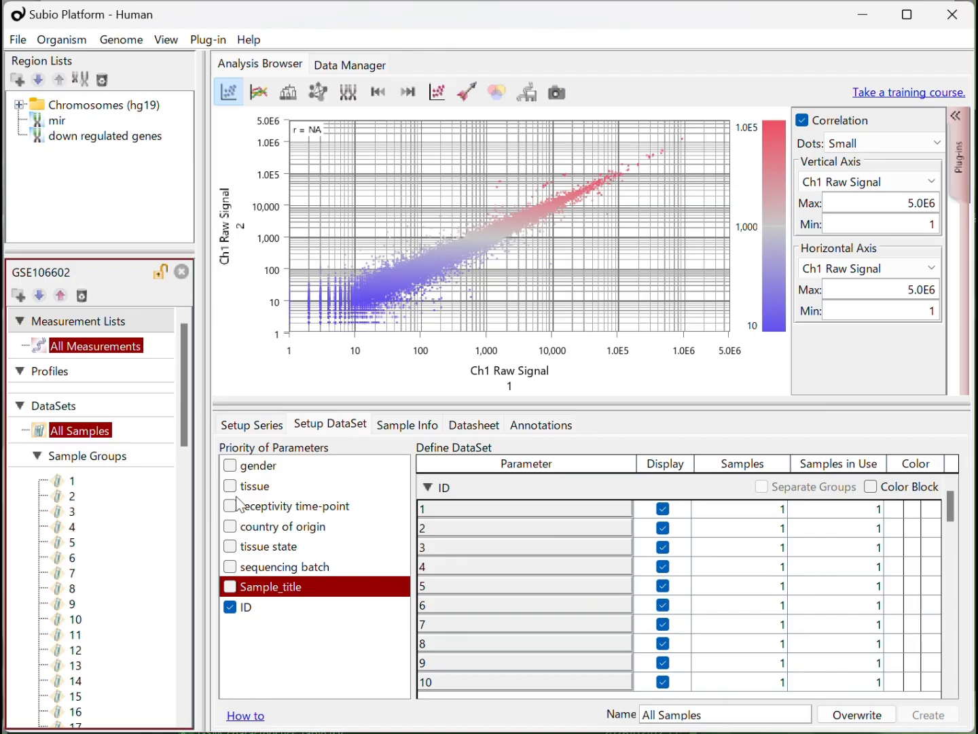
- Add receptivity time-point to the dataset, order its values LH+2, LH+7, LH+8, and separate its groups
{"action": "left_click", "coordinate": [231, 507]}
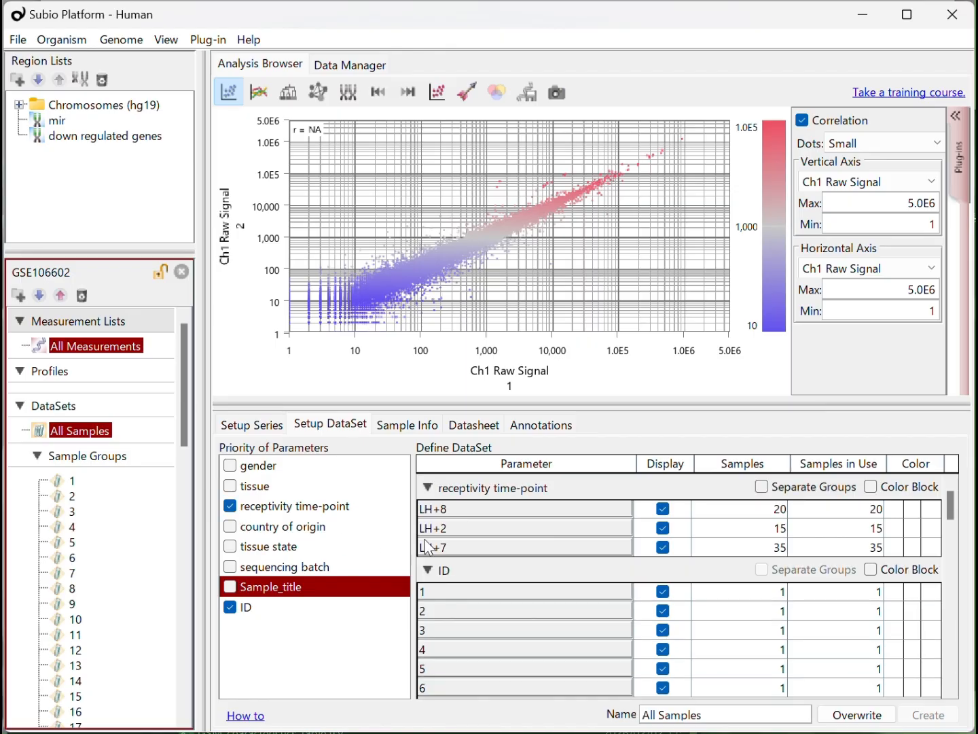
{"action": "left_click_drag", "start_coordinate": [474, 535], "coordinate": [474, 524]}
{"action": "left_click_drag", "start_coordinate": [488, 515], "coordinate": [524, 559]}
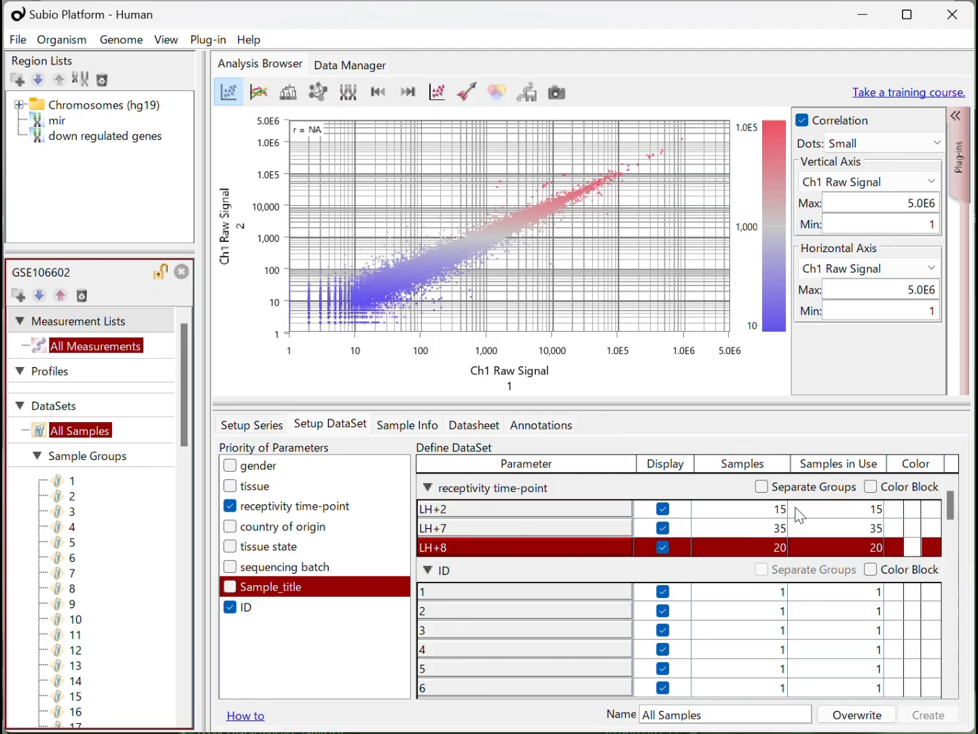
{"action": "left_click", "coordinate": [786, 488]}
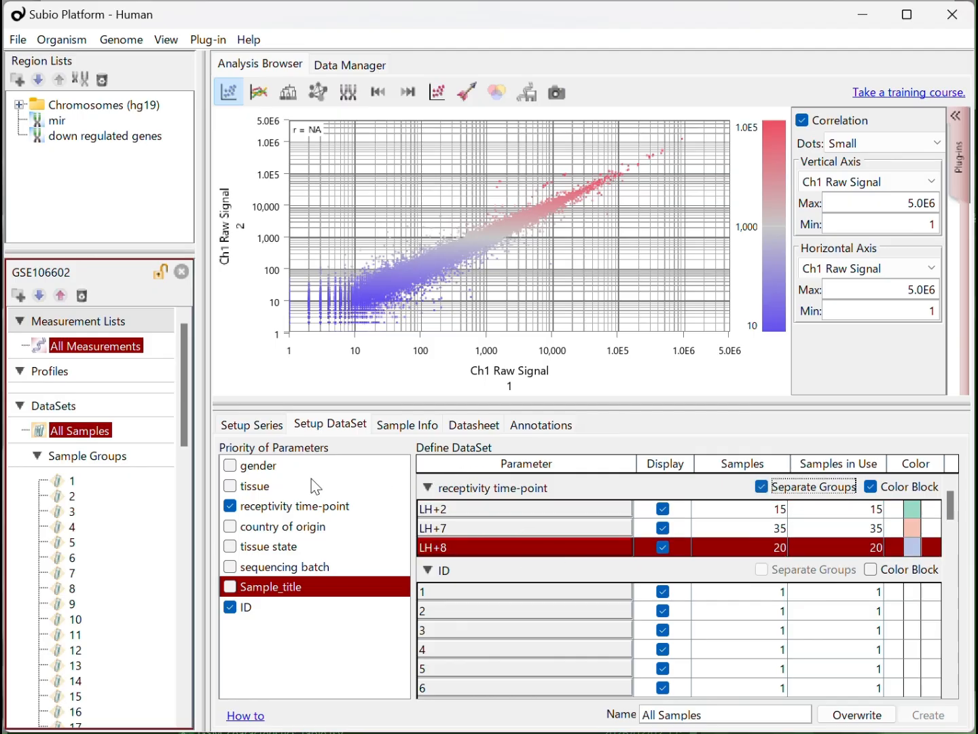
- Add country of origin and tissue state with separate groups for both, placing Healthy before IVF
{"action": "left_click", "coordinate": [283, 532]}
{"action": "left_click", "coordinate": [230, 527]}
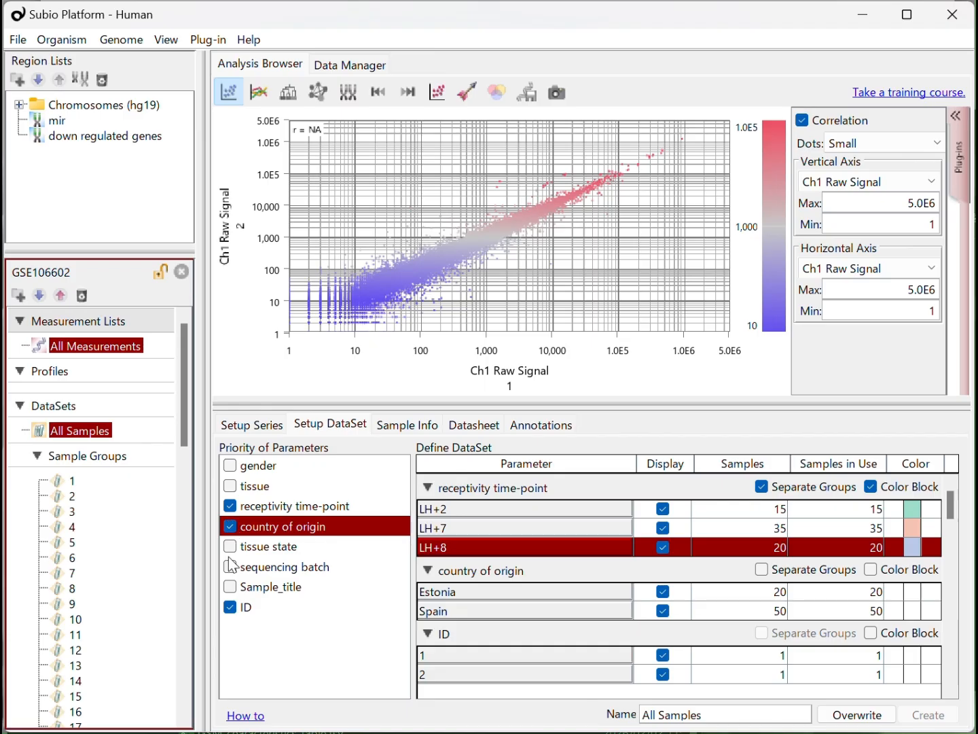
{"action": "left_click", "coordinate": [230, 548]}
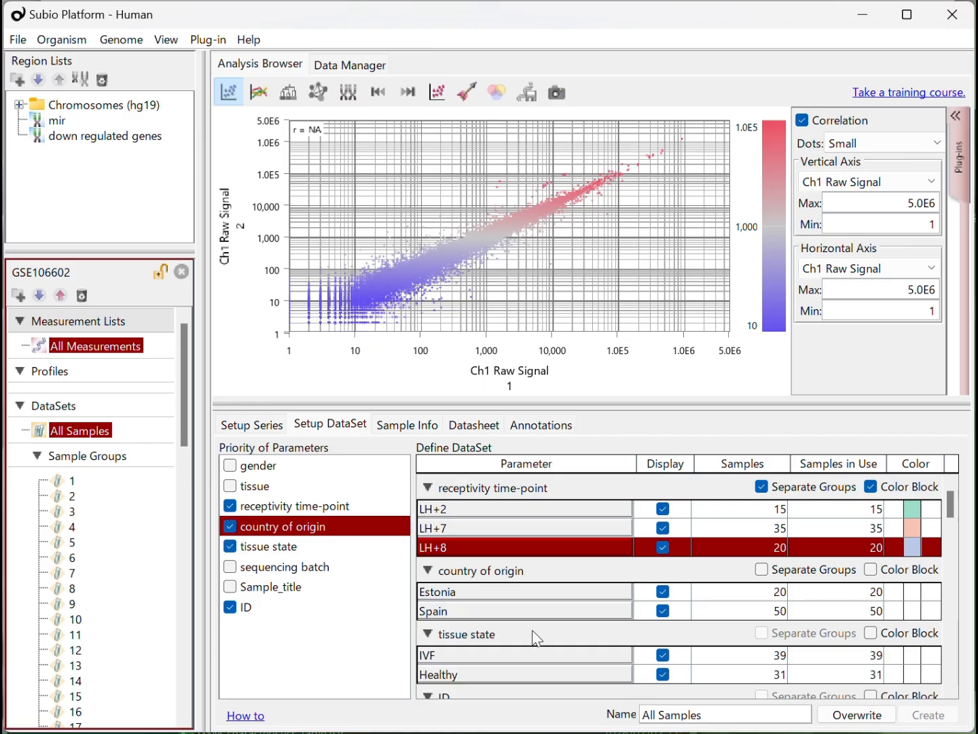
{"action": "mouse_move", "coordinate": [626, 674]}
{"action": "left_mouse_down"}
{"action": "mouse_move", "coordinate": [581, 673]}
{"action": "mouse_move", "coordinate": [616, 651]}
{"action": "left_mouse_up"}
{"action": "left_click", "coordinate": [761, 569]}
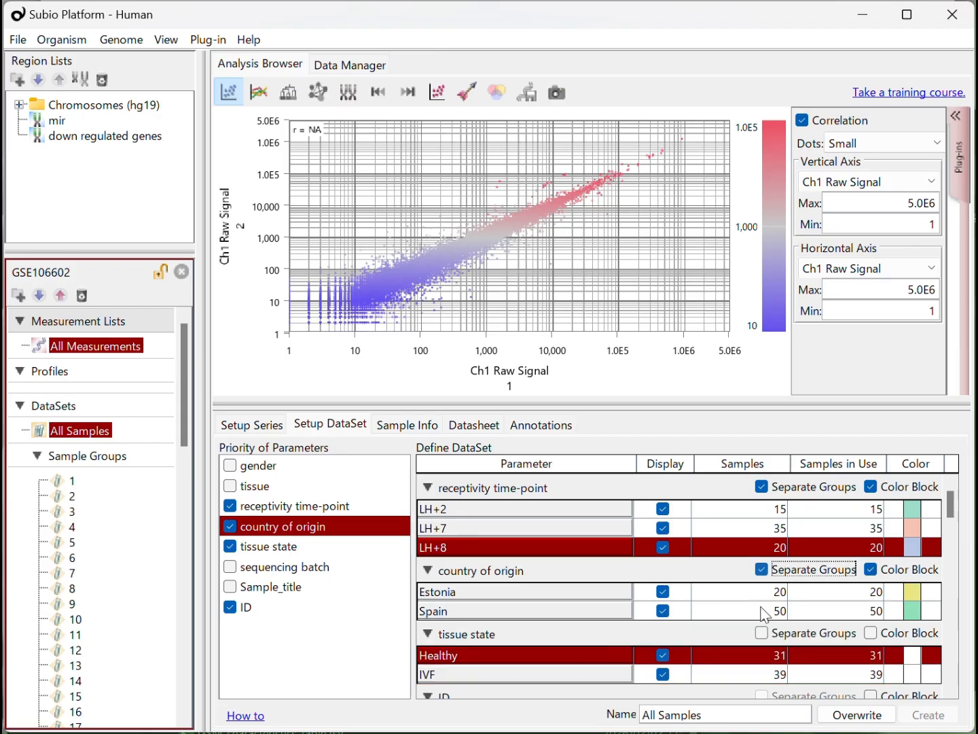
{"action": "left_click", "coordinate": [761, 633]}
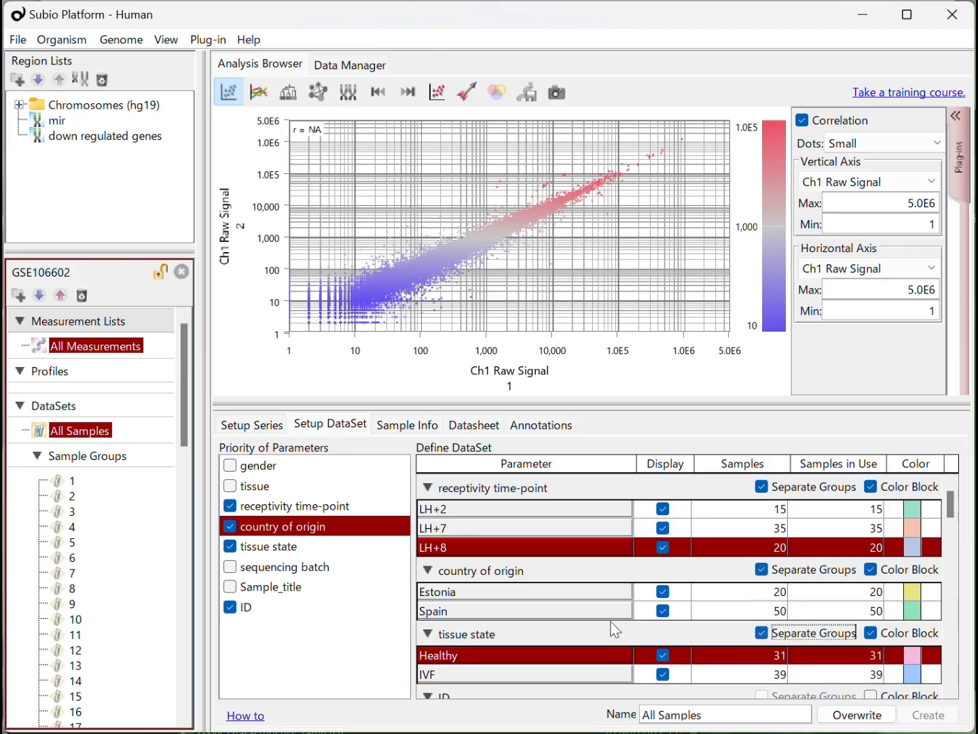
- Give tissue state priority over receptivity time-point, and add sequencing batch to the dataset with a color block
{"action": "left_click_drag", "start_coordinate": [299, 548], "coordinate": [327, 508]}
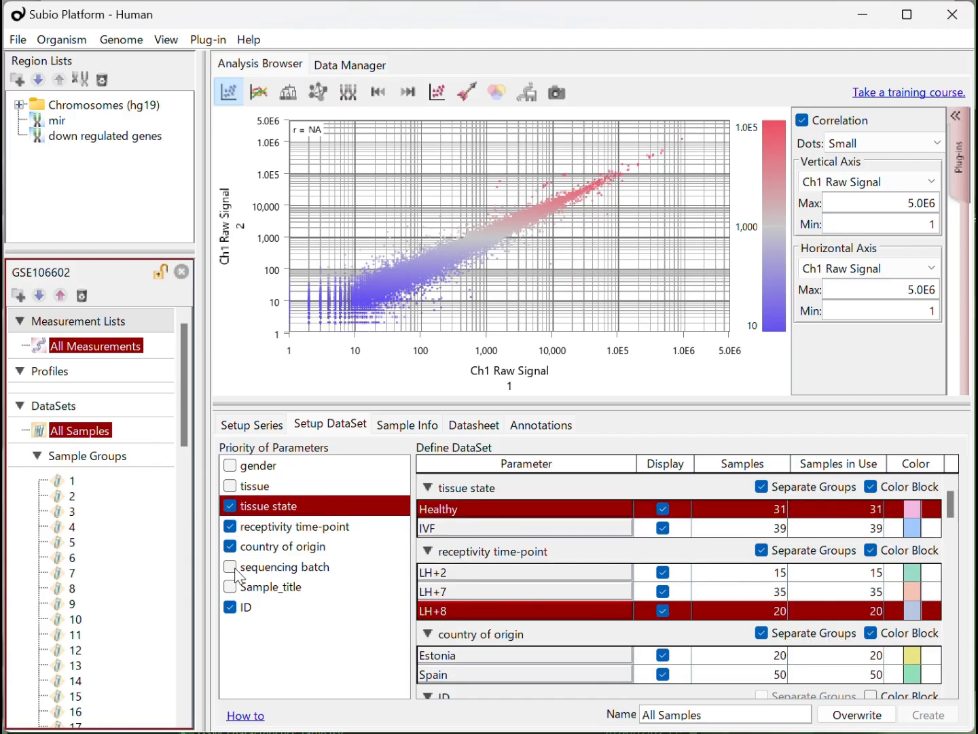
{"action": "left_click", "coordinate": [231, 567]}
{"action": "scroll", "coordinate": [552, 609], "scroll_direction": "down", "scroll_amount": 3}
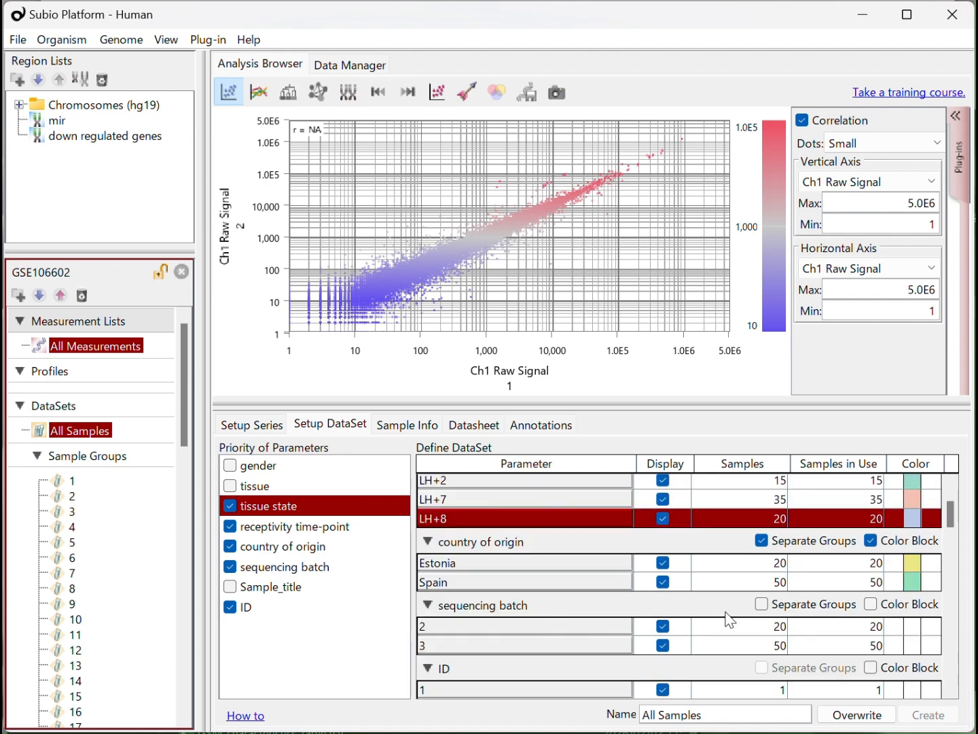
{"action": "left_click", "coordinate": [871, 604]}
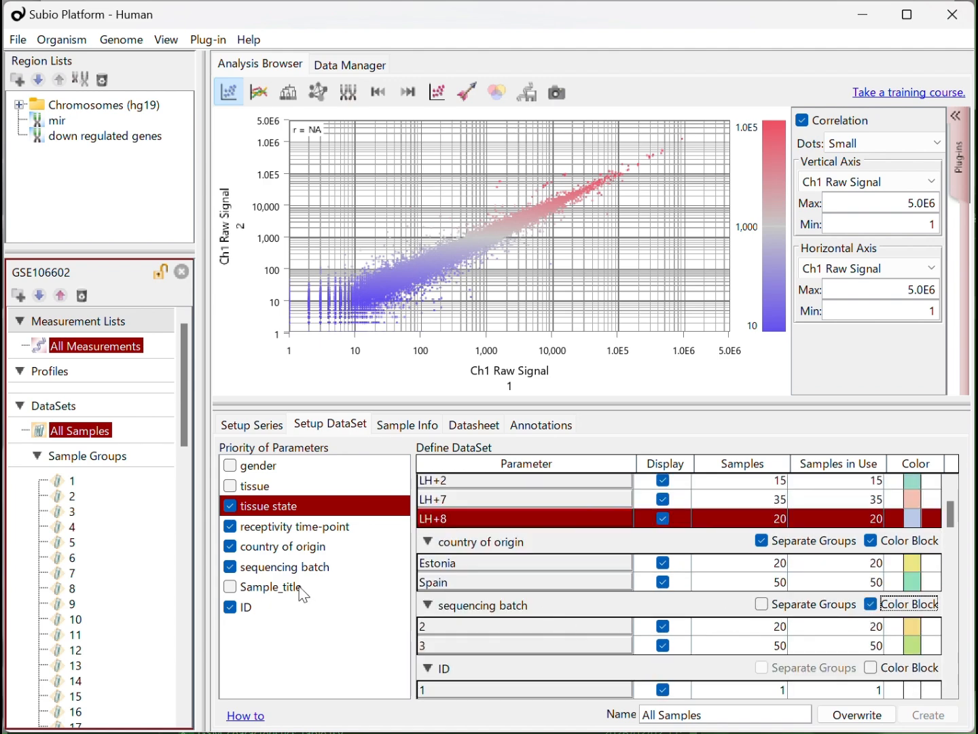
- Overwrite the All Samples dataset with this definition and show it as a line graph of processed signals
{"action": "left_click", "coordinate": [859, 716]}
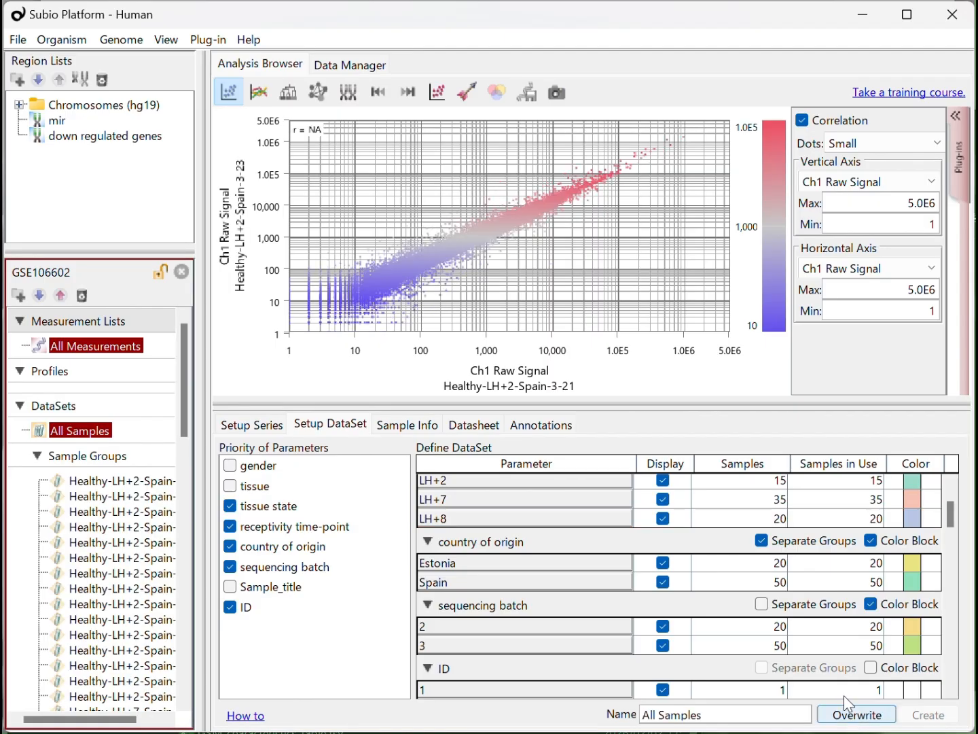
{"action": "left_click", "coordinate": [267, 94]}
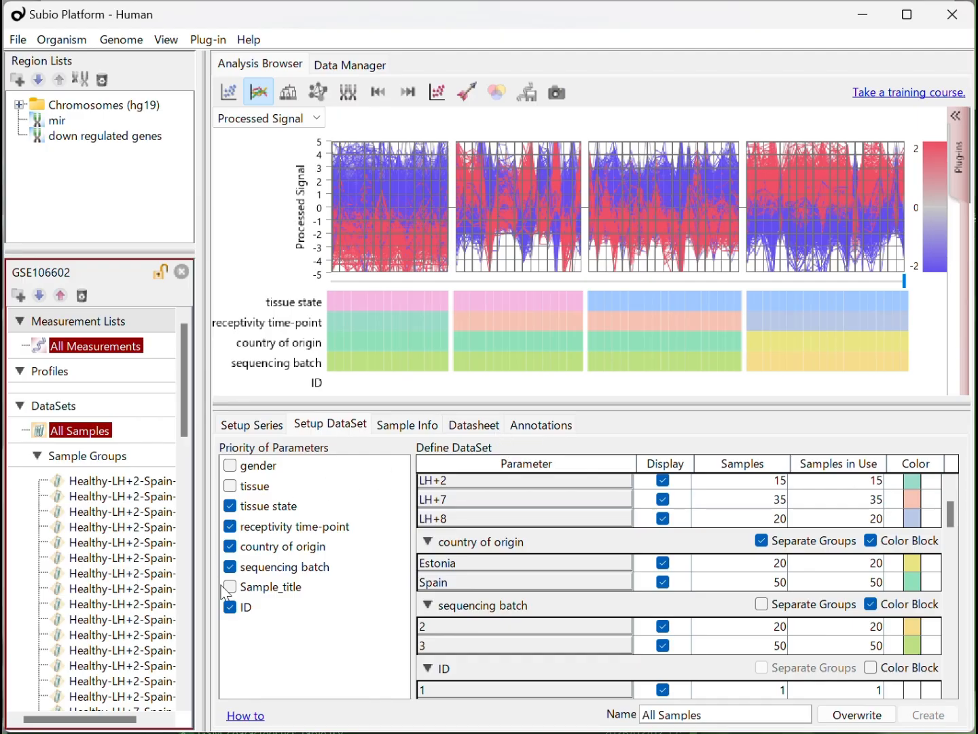
- Exclude the ID parameter from the definition and create a new dataset named average
{"action": "left_click", "coordinate": [229, 606]}
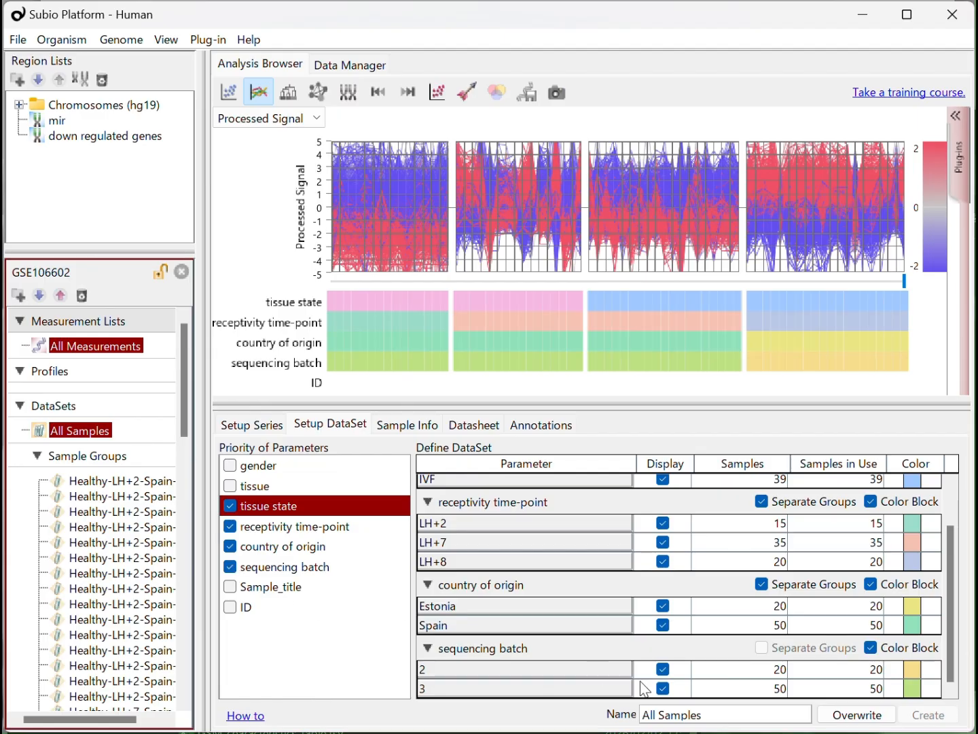
{"action": "triple_click", "coordinate": [712, 714]}
{"action": "type", "text": "average"}
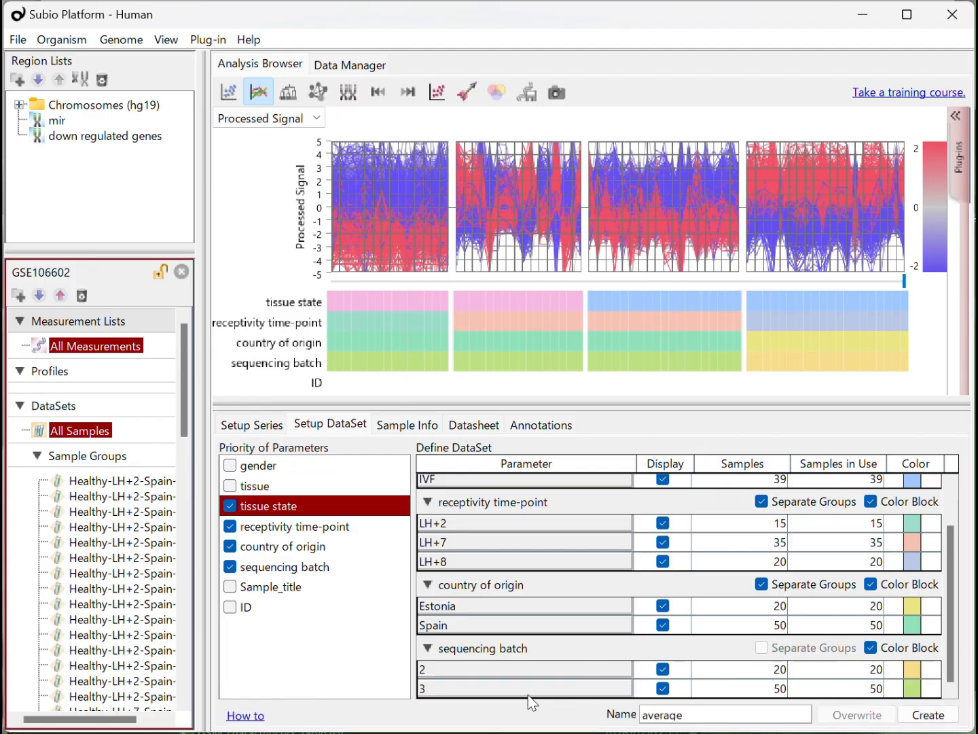
{"action": "left_click", "coordinate": [928, 715]}
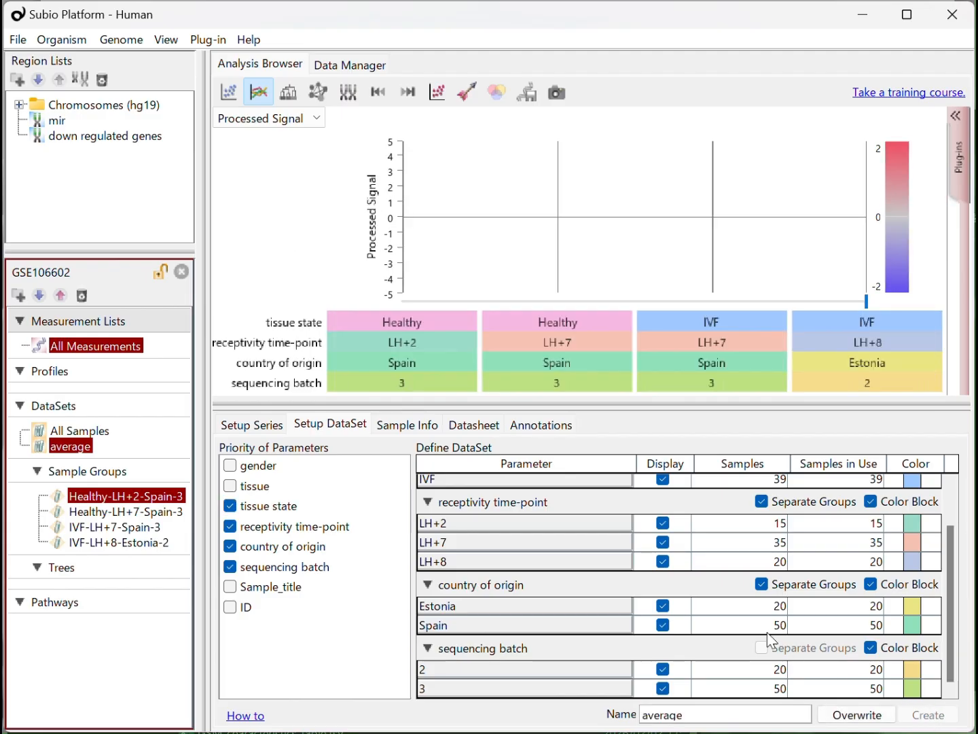
- Turn off separate groups for country of origin and receptivity time-point, and overwrite the average dataset
{"action": "left_click", "coordinate": [762, 585]}
{"action": "left_click", "coordinate": [761, 506]}
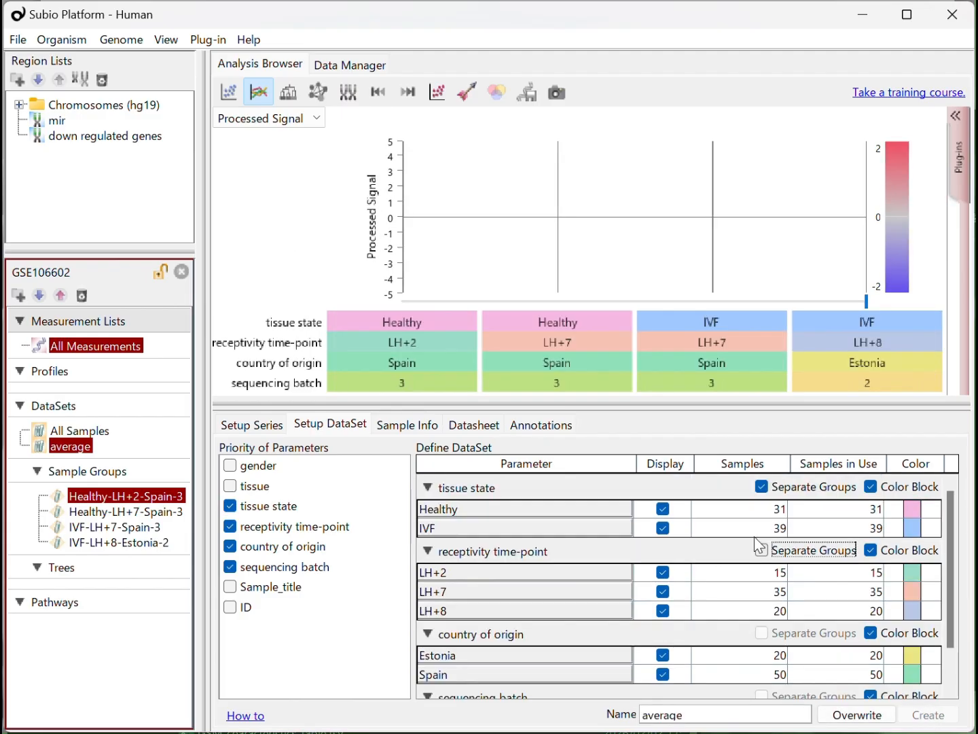
{"action": "left_click", "coordinate": [860, 715]}
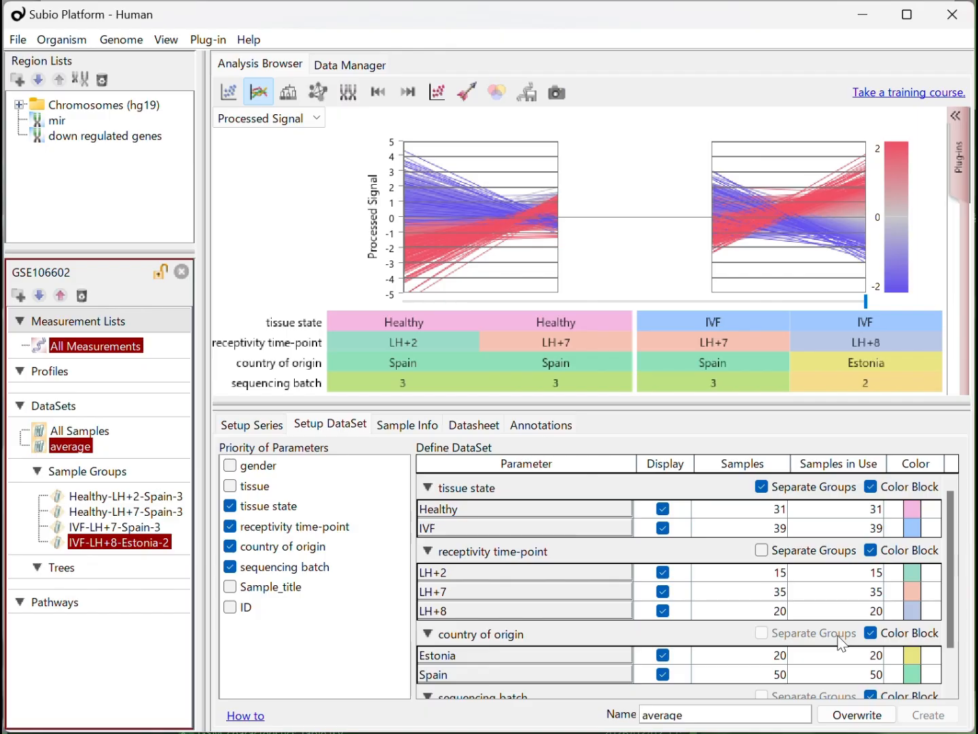
- Open the samples list in the Data Manager and filter it by GSE106602
{"action": "left_click", "coordinate": [363, 66]}
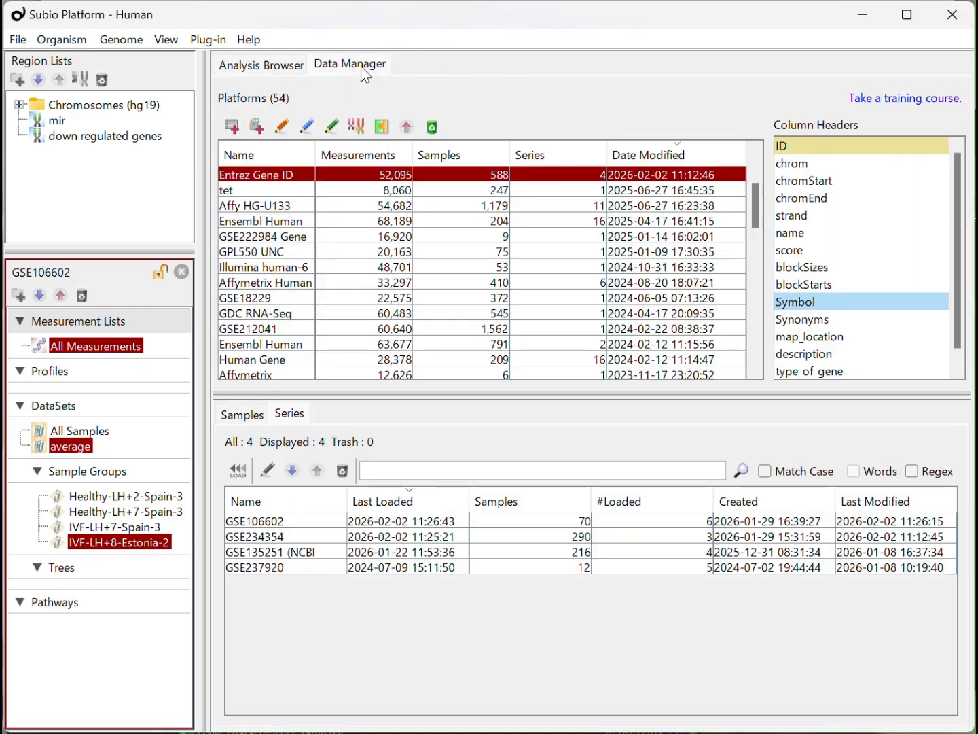
{"action": "left_click", "coordinate": [235, 415]}
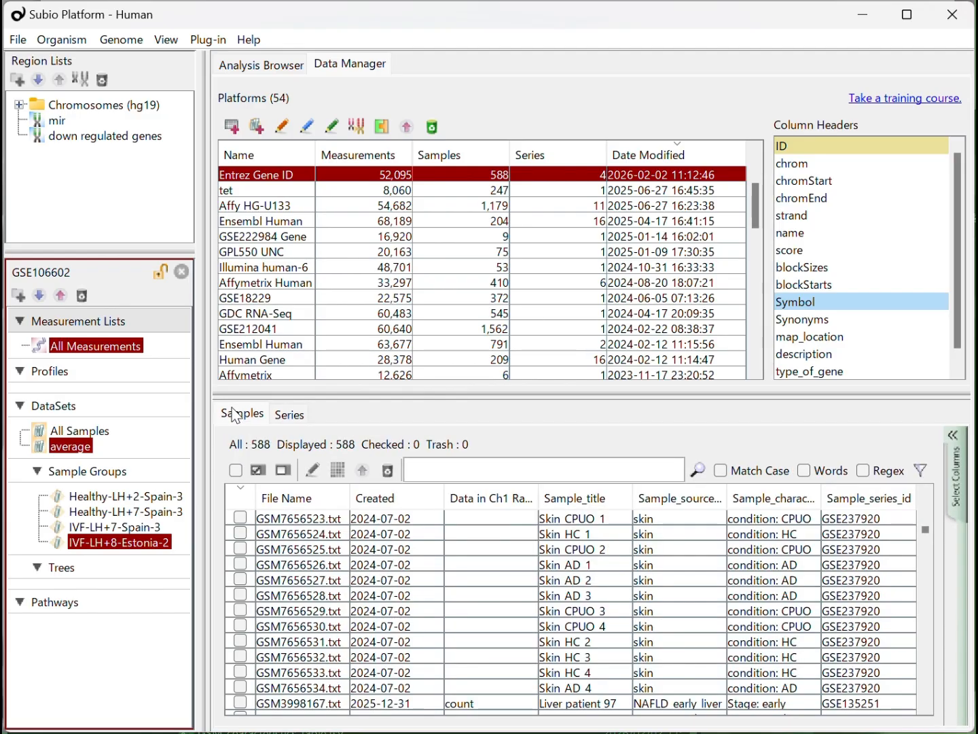
{"action": "left_click", "coordinate": [430, 470]}
{"action": "type", "text": "GSE106602"}
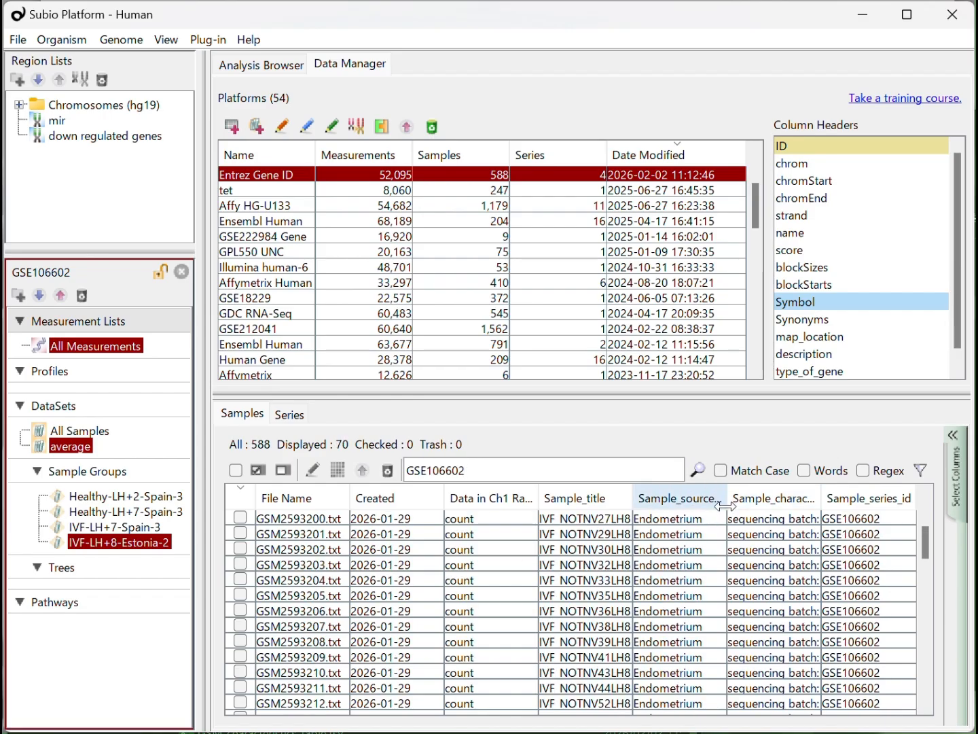
- Widen the Sample_characteristics_ch1 column to read its values and select the first sample, GSM2593200.txt
{"action": "left_click_drag", "start_coordinate": [730, 510], "coordinate": [694, 508]}
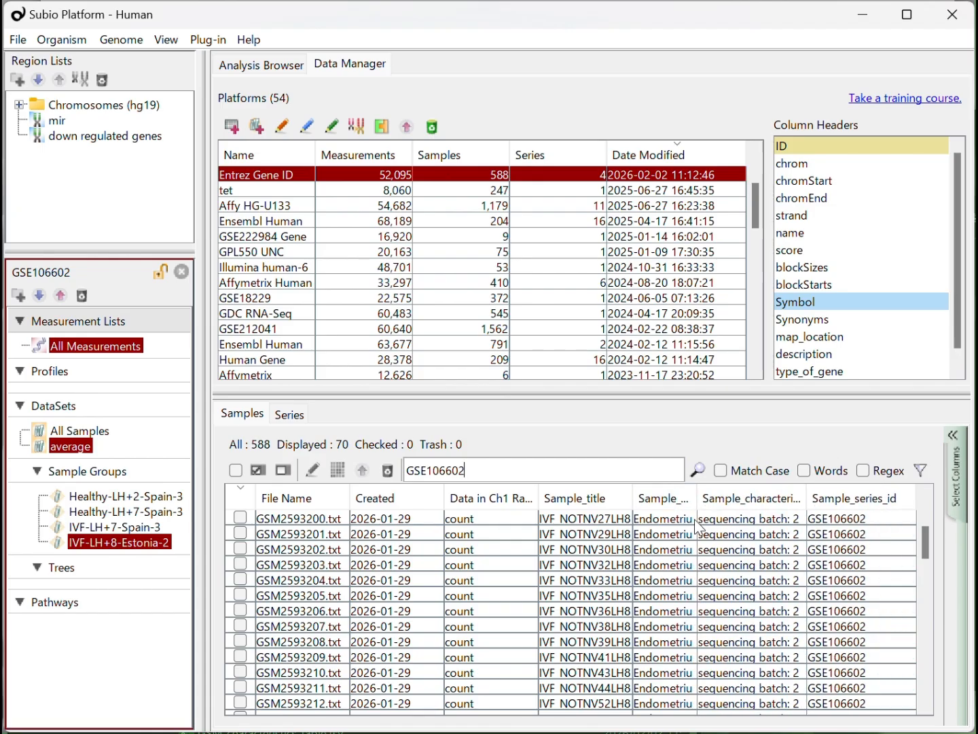
{"action": "left_click_drag", "start_coordinate": [881, 508], "coordinate": [890, 508]}
{"action": "left_click", "coordinate": [846, 521]}
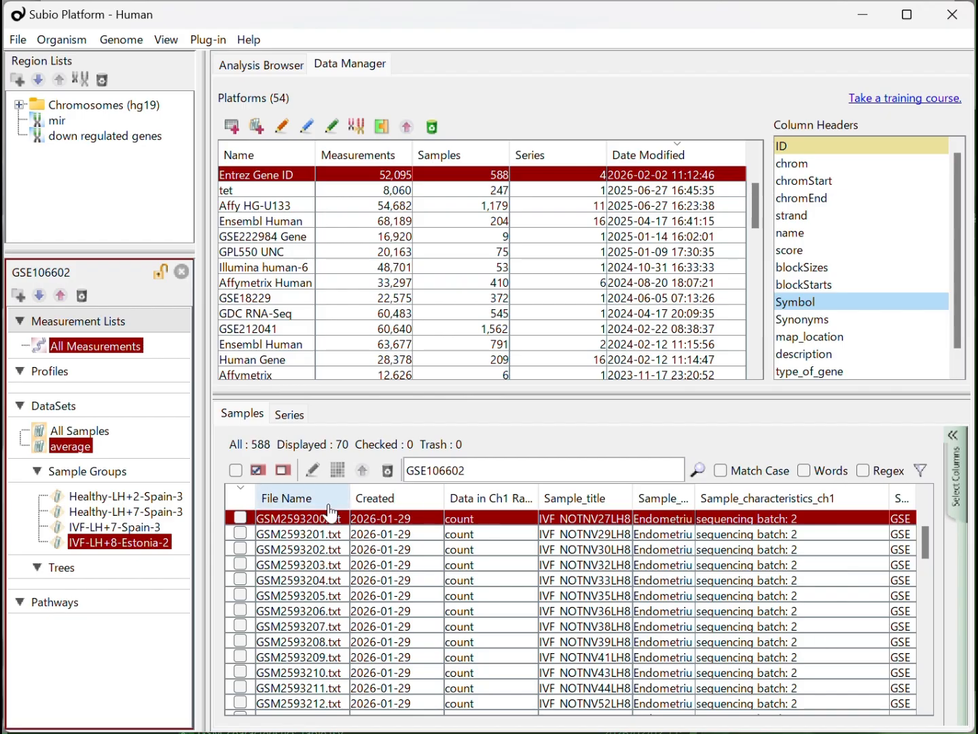
- Check all filtered GSE106602 samples, open their sample information for editing, and widen the Sample_characteristics_ch1 column
{"action": "left_click", "coordinate": [259, 471]}
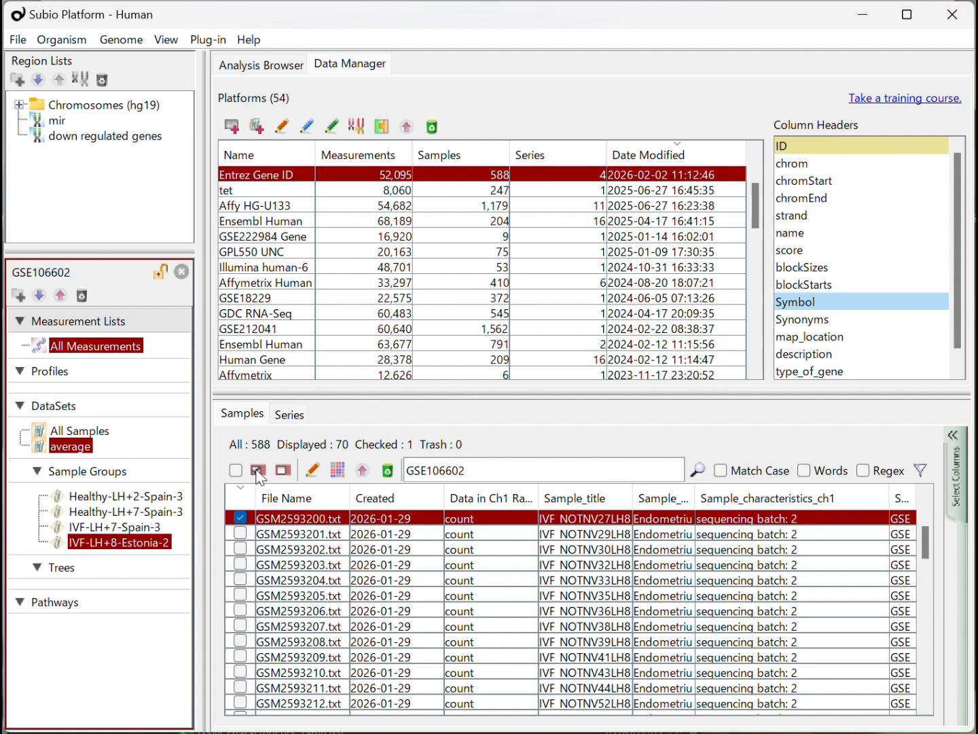
{"action": "left_click", "coordinate": [235, 470]}
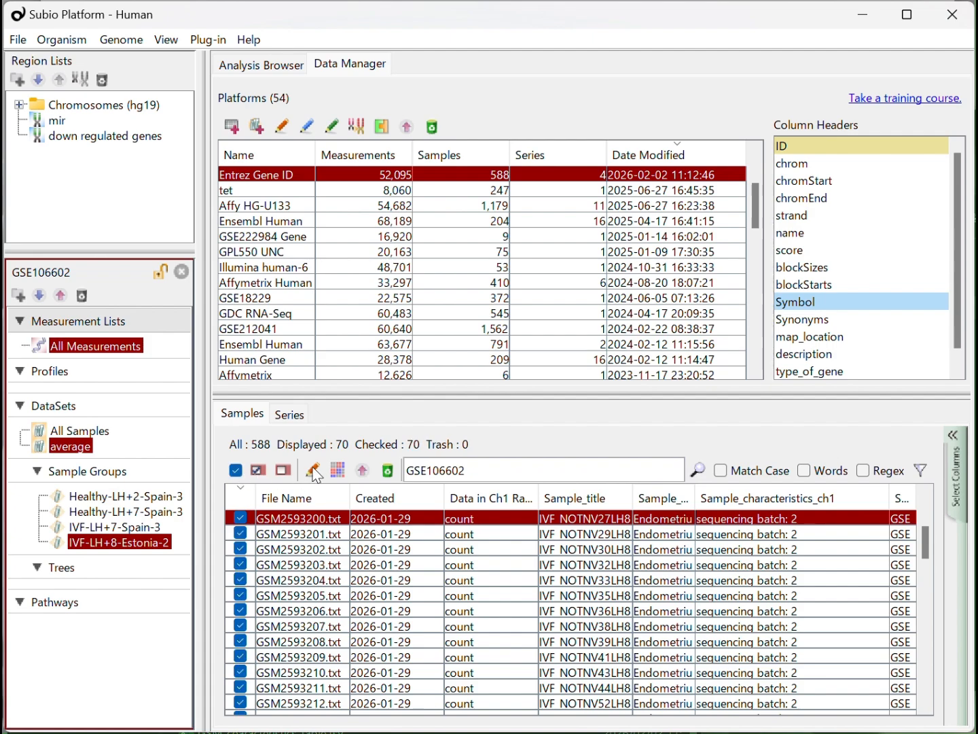
{"action": "left_click", "coordinate": [313, 471]}
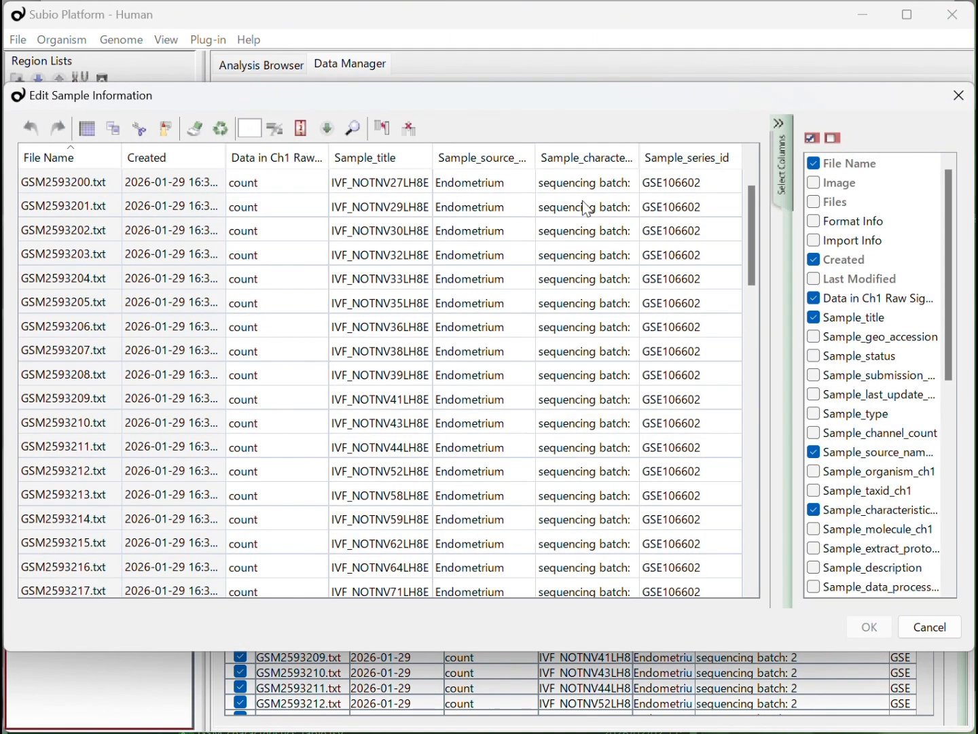
{"action": "left_click", "coordinate": [592, 183]}
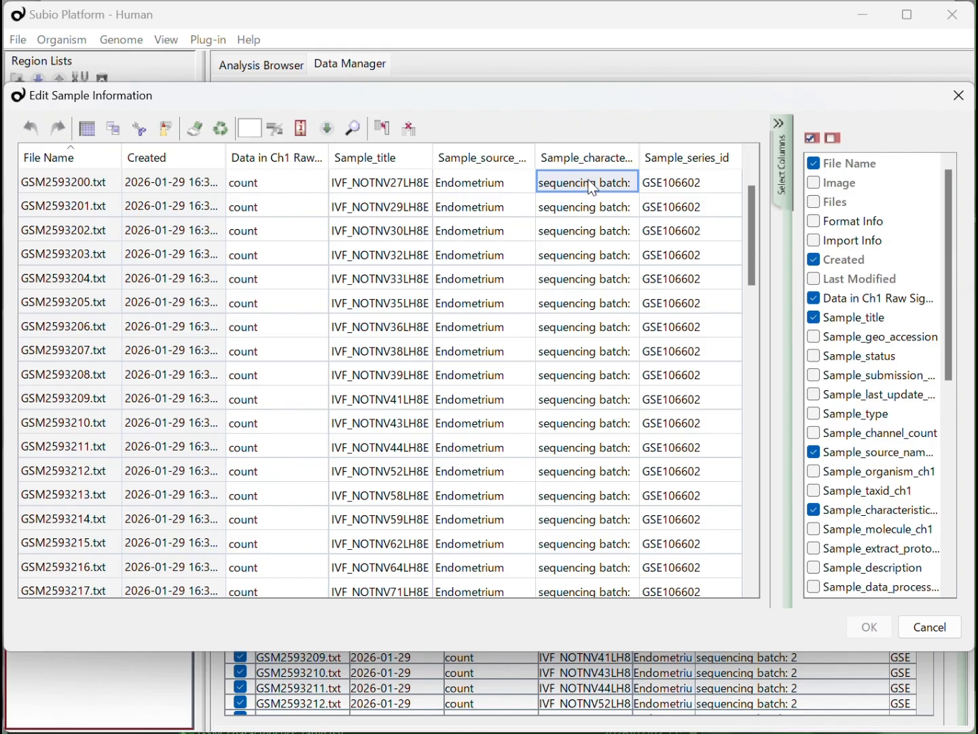
{"action": "double_click", "coordinate": [639, 166]}
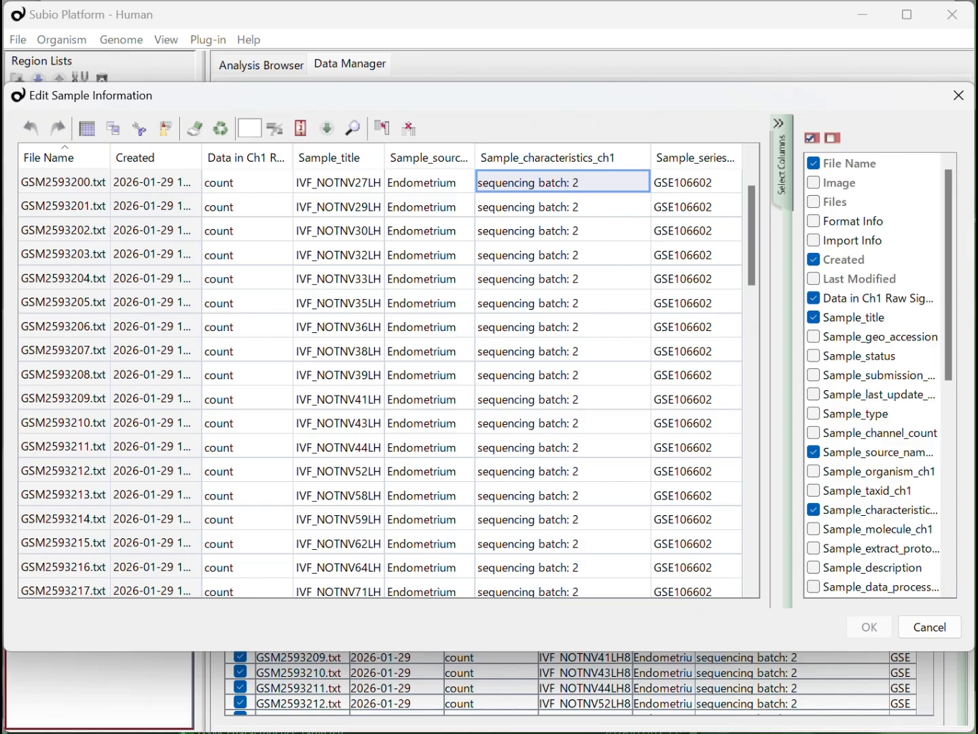
- Switch to ChatGPT, ask it to join each sample's Characteristics "title:value" pairs with "///" alongside the GSM number, and copy the resulting Python code
{"action": "key", "text": "alt+Tab"}
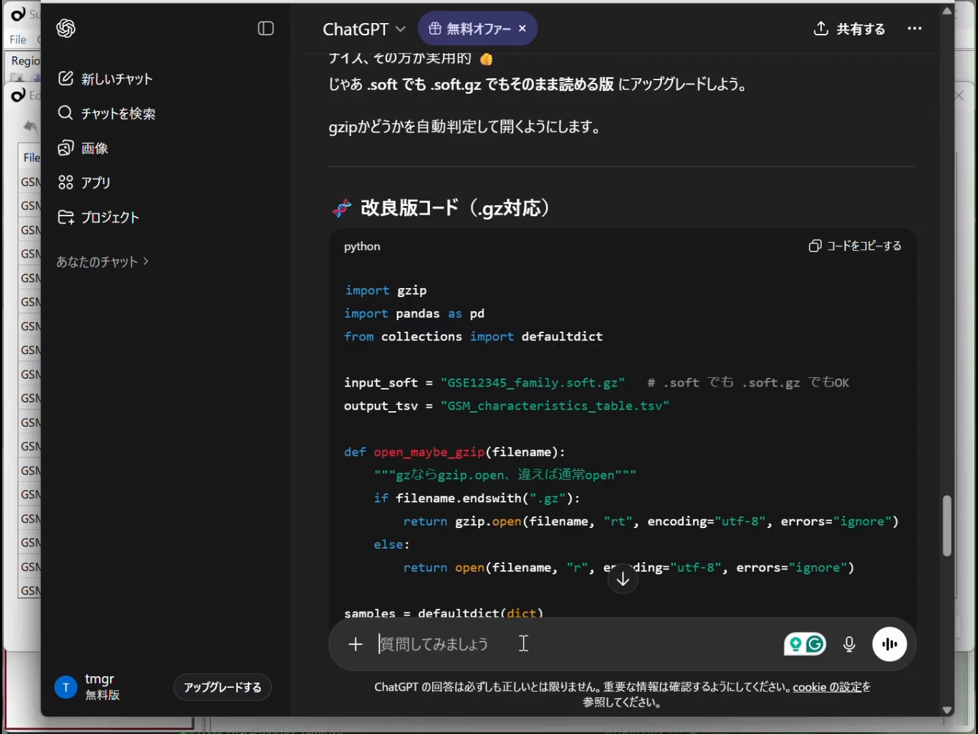
{"action": "type", "text": "表にするのでなく、Characteristicsの「タイトル:値」"}
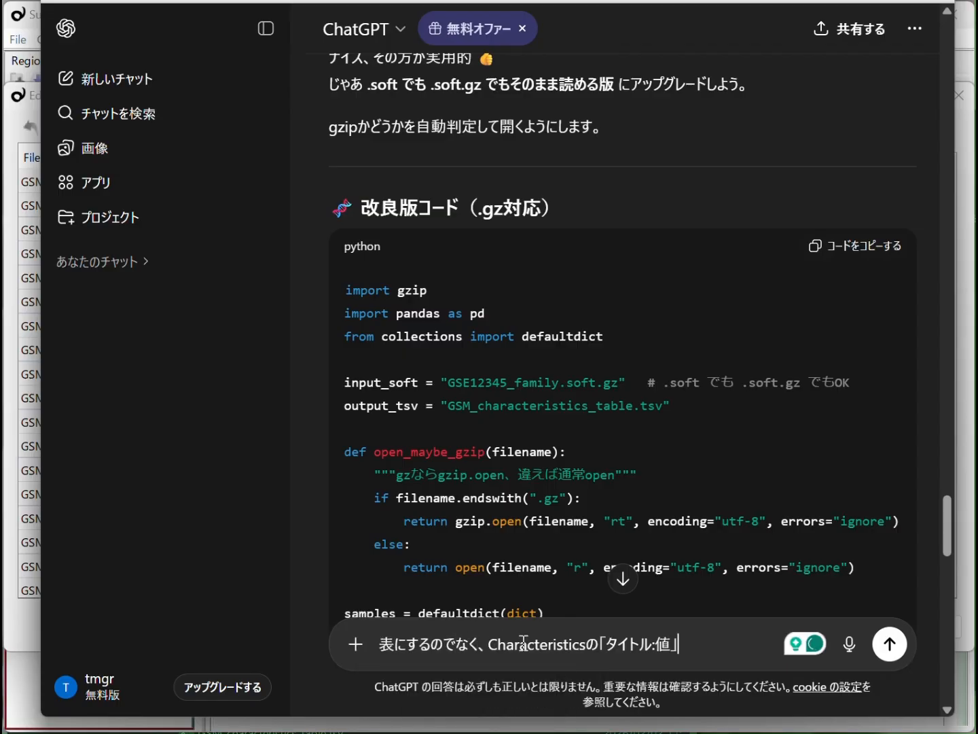
{"action": "type", "text": "の形式w"}
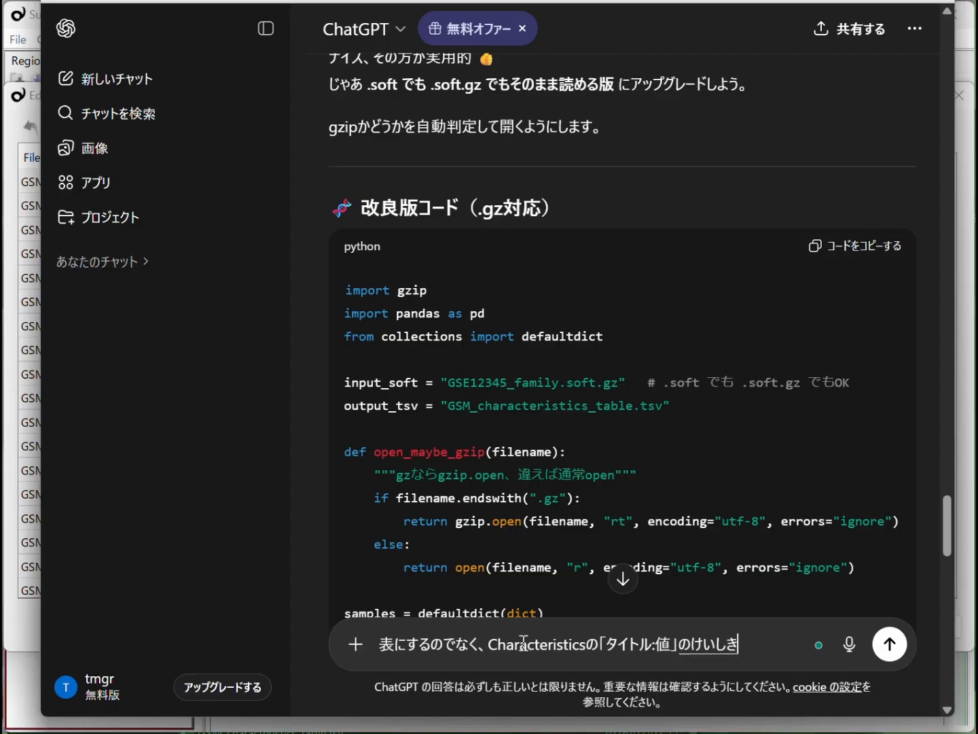
{"action": "type", "text": "を、区切り文字「///」で連結して"}
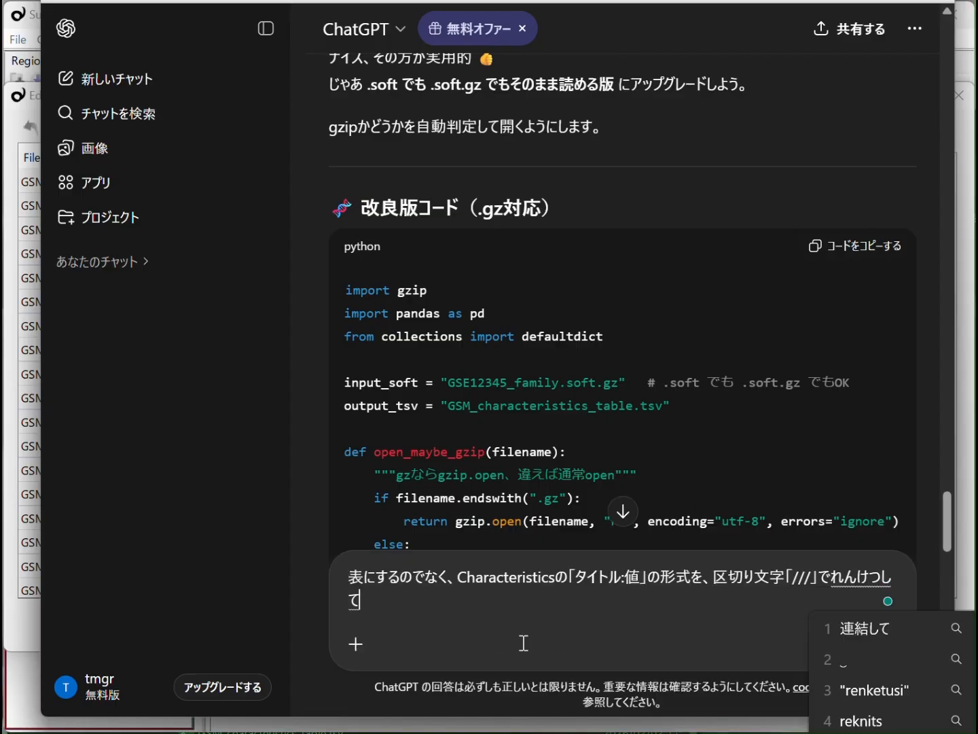
{"action": "type", "text": "、GSM番号と合わせて出力して"}
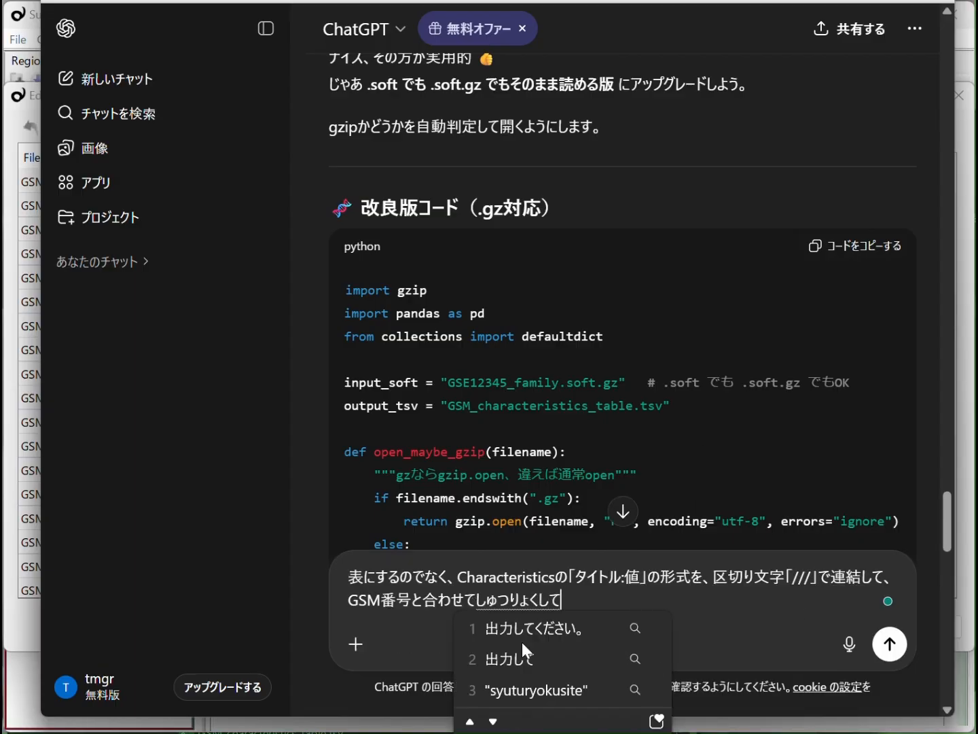
{"action": "key", "text": "Return"}
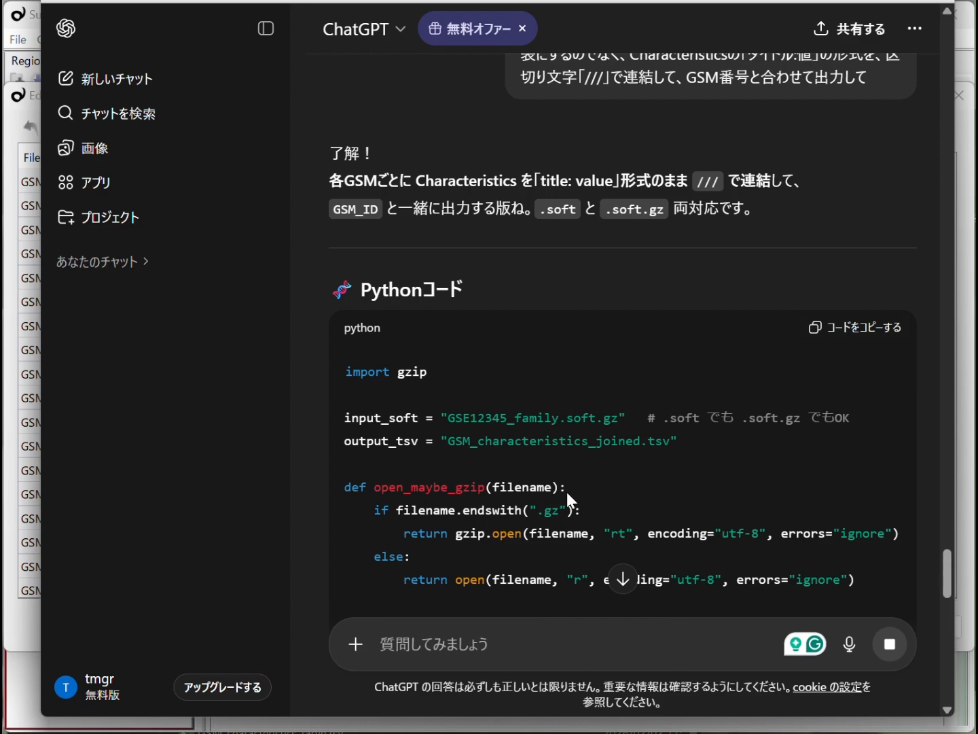
{"action": "left_click", "coordinate": [851, 329]}
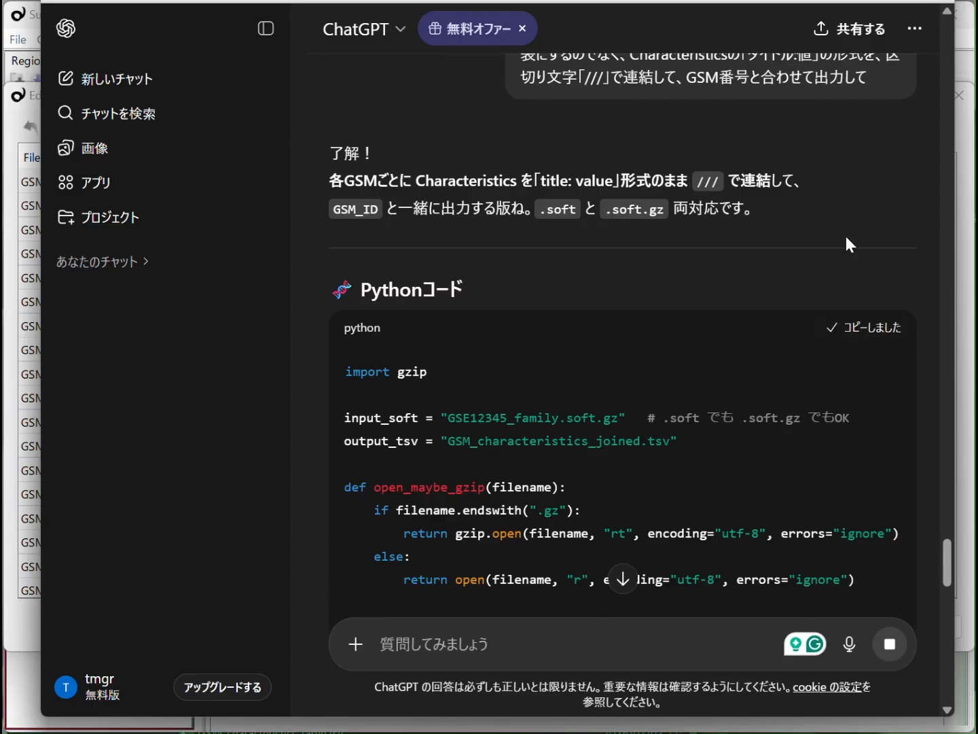
- Switch to the Jupyter notebooks, create a new Python (Pyodide) notebook, and paste the copied code into its first cell
{"action": "key", "text": "ctrl+shift+Tab"}
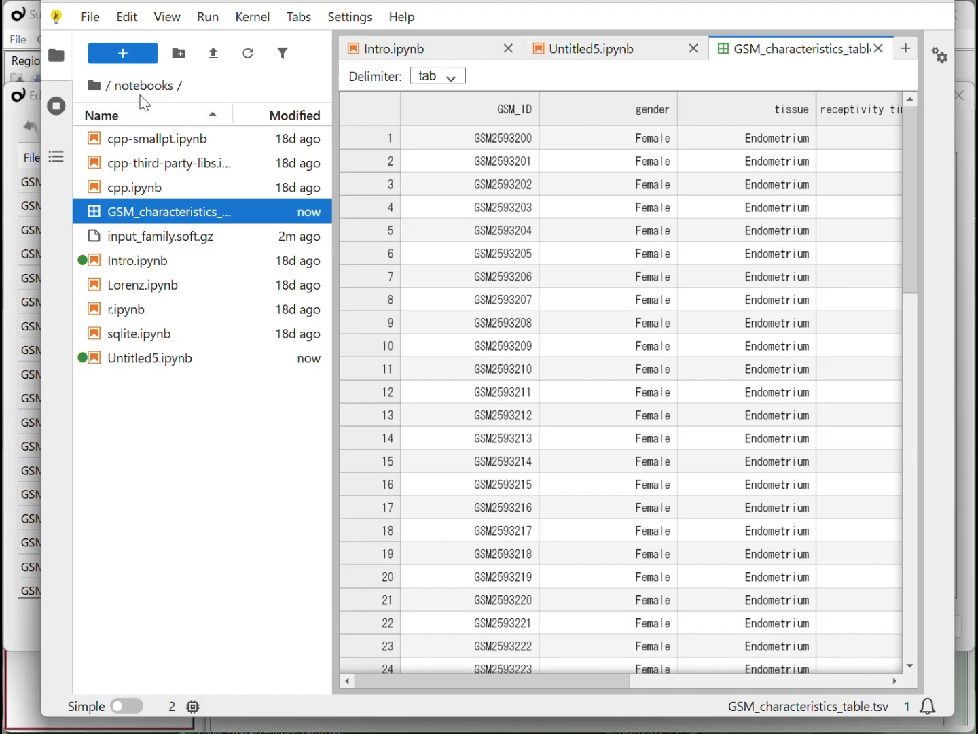
{"action": "left_click", "coordinate": [132, 59]}
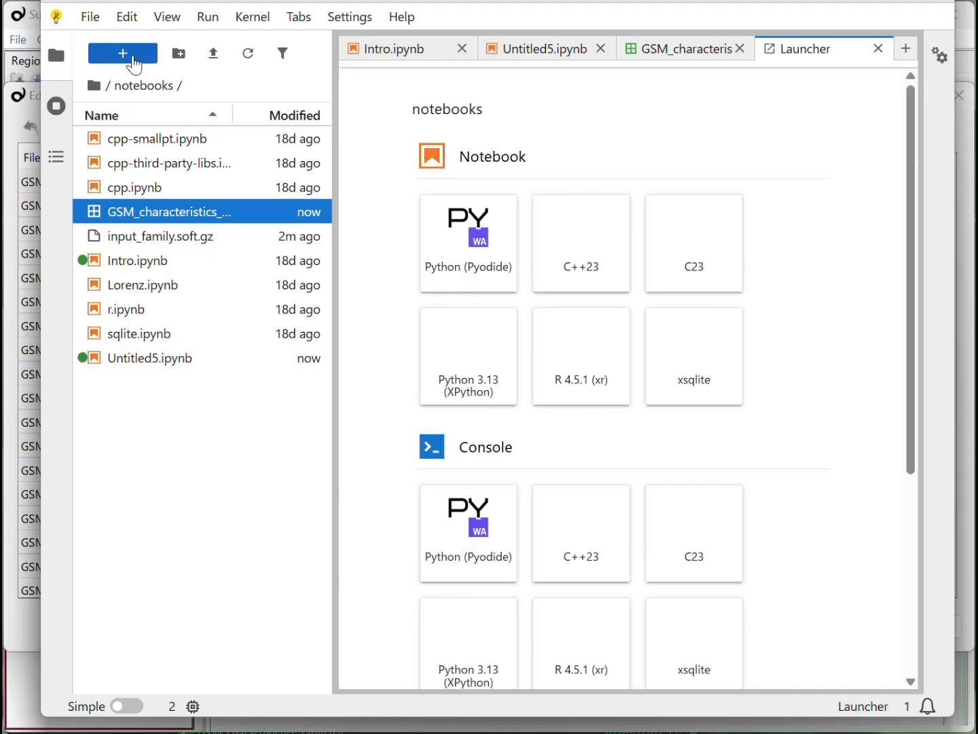
{"action": "left_click", "coordinate": [457, 223]}
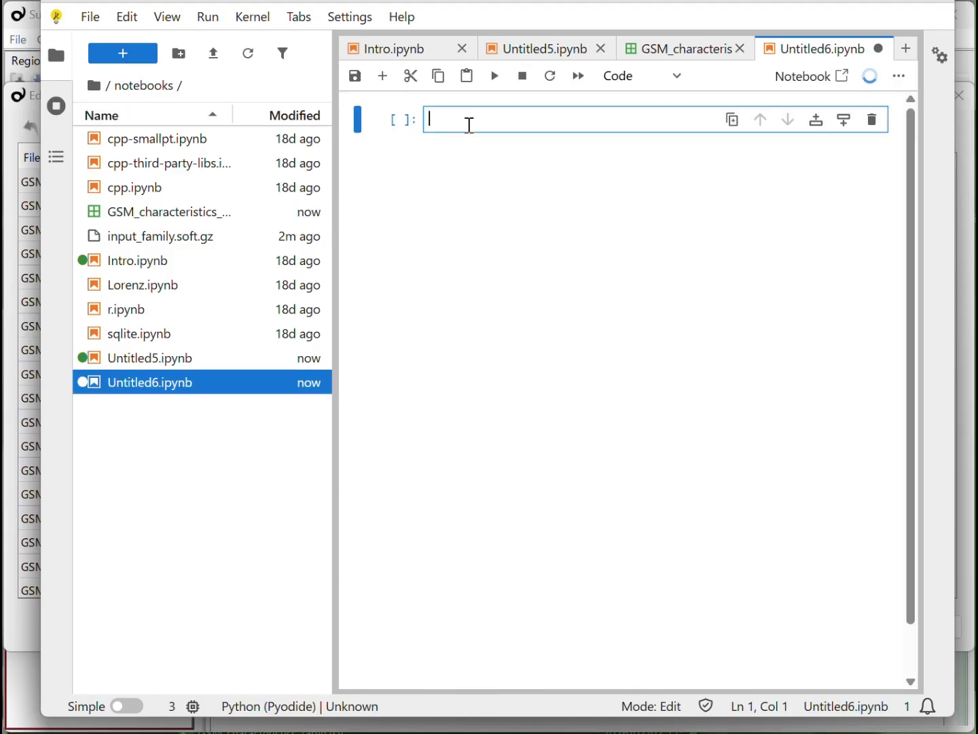
{"action": "key", "text": "ctrl+v"}
{"action": "scroll", "coordinate": [568, 325], "scroll_direction": "up", "scroll_amount": 5}
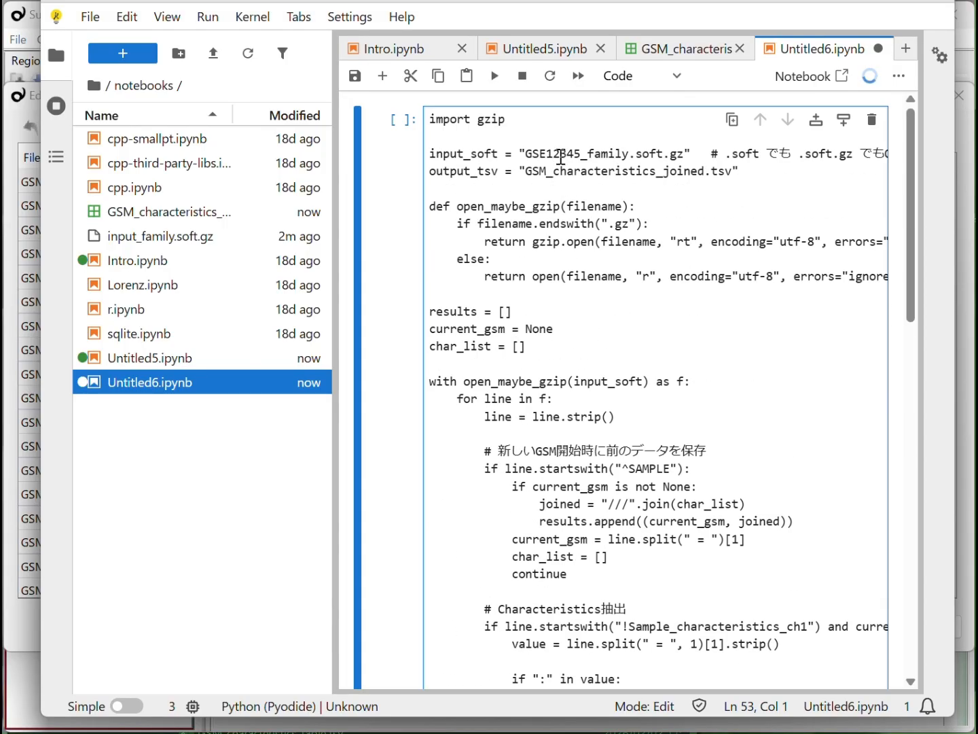
- Set the script's input file to input_family.soft.gz, widen the file list's Name column, and run the cell
{"action": "left_click_drag", "start_coordinate": [525, 153], "coordinate": [580, 161]}
{"action": "type", "text": "input"}
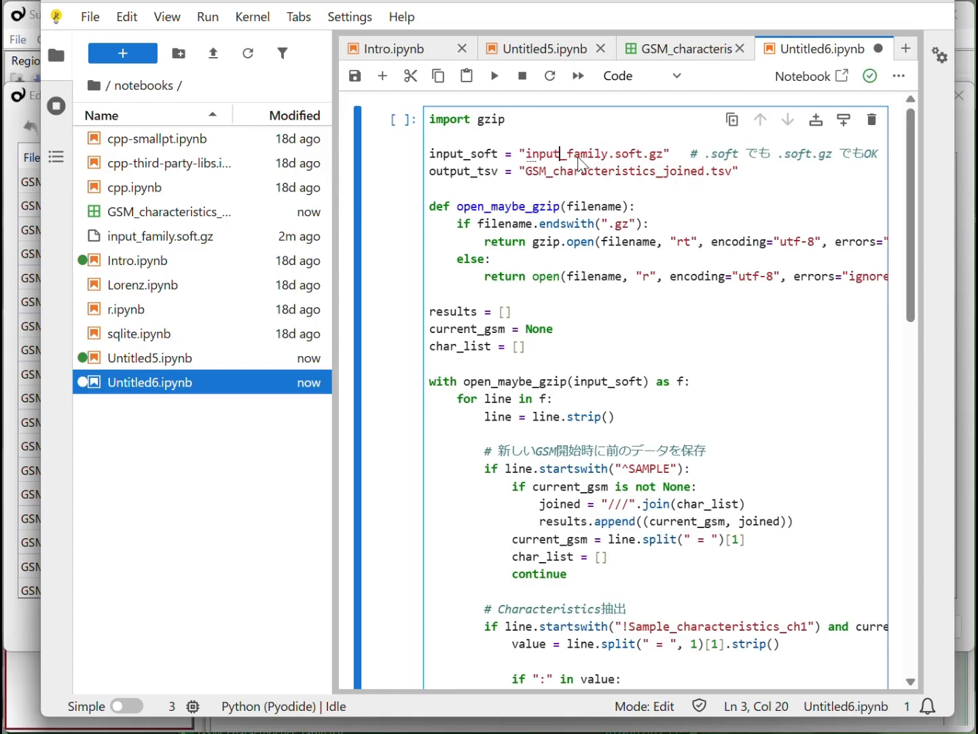
{"action": "left_click", "coordinate": [583, 165]}
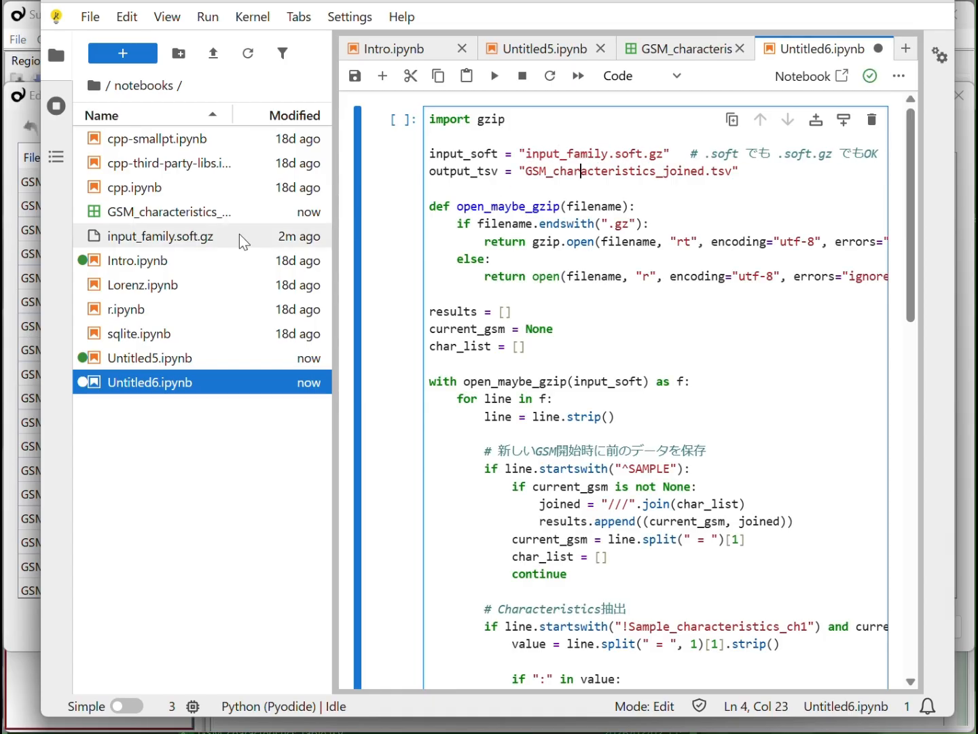
{"action": "left_click_drag", "start_coordinate": [232, 115], "coordinate": [253, 117]}
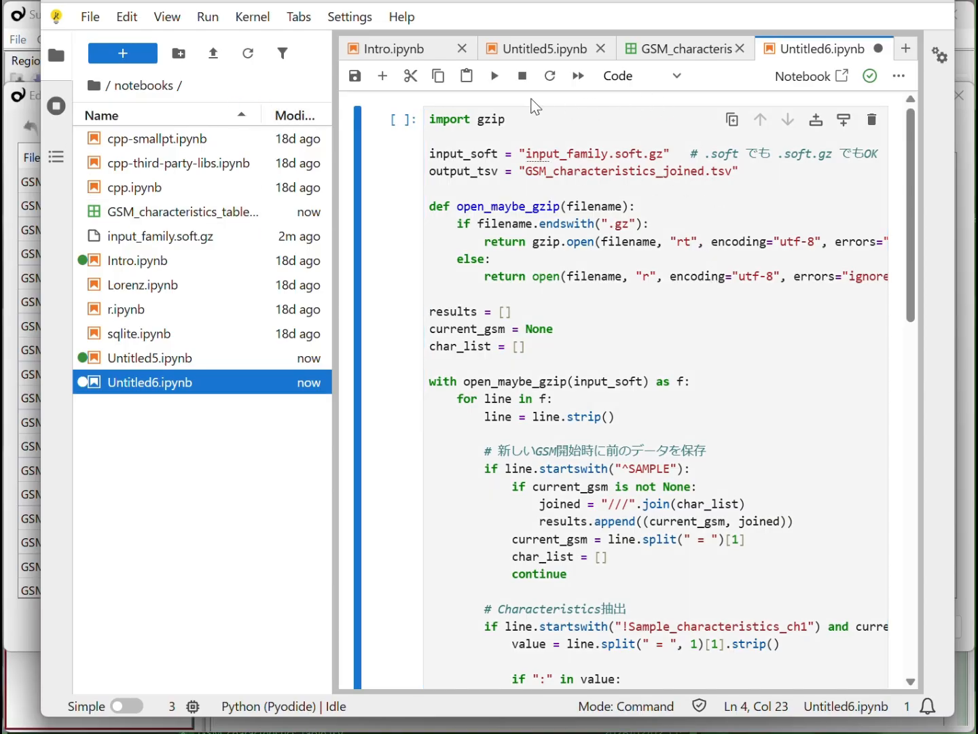
{"action": "left_click", "coordinate": [495, 76]}
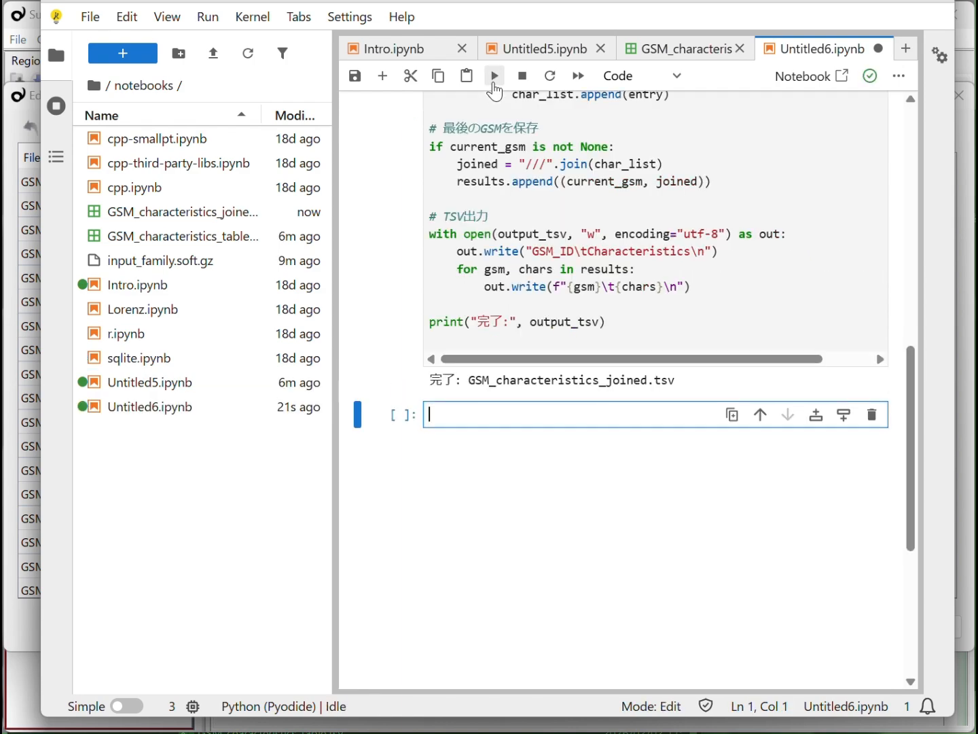
- Open GSM_characteristics_joined.tsv, widen its Characteristics column to check the joined values, and download the file
{"action": "left_click", "coordinate": [229, 214]}
{"action": "double_click", "coordinate": [192, 217]}
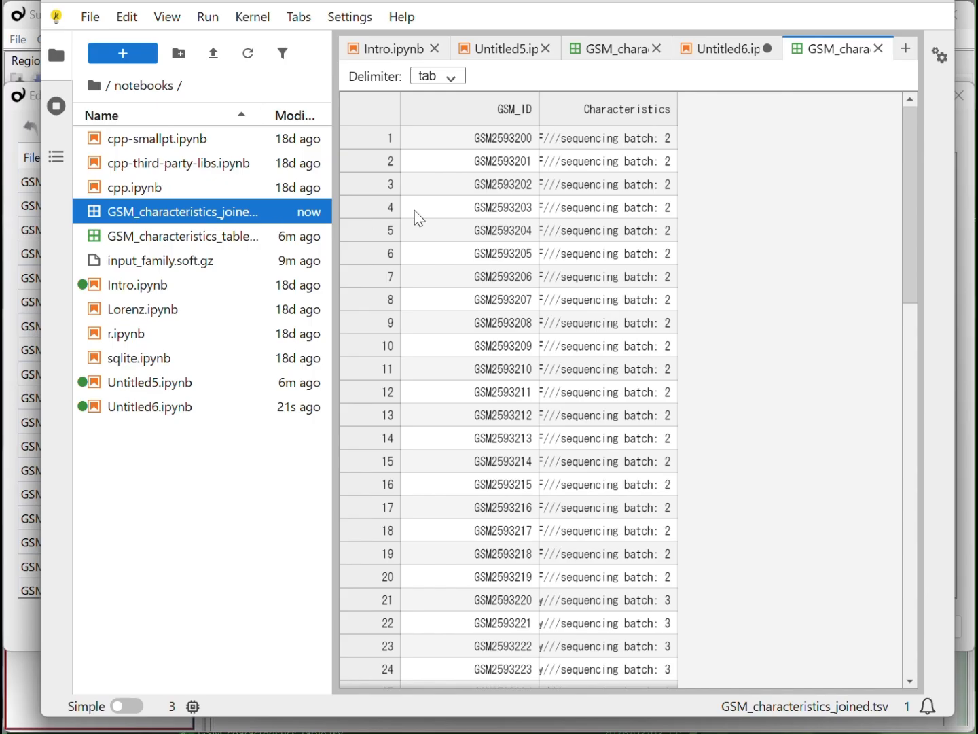
{"action": "left_click_drag", "start_coordinate": [680, 115], "coordinate": [884, 134]}
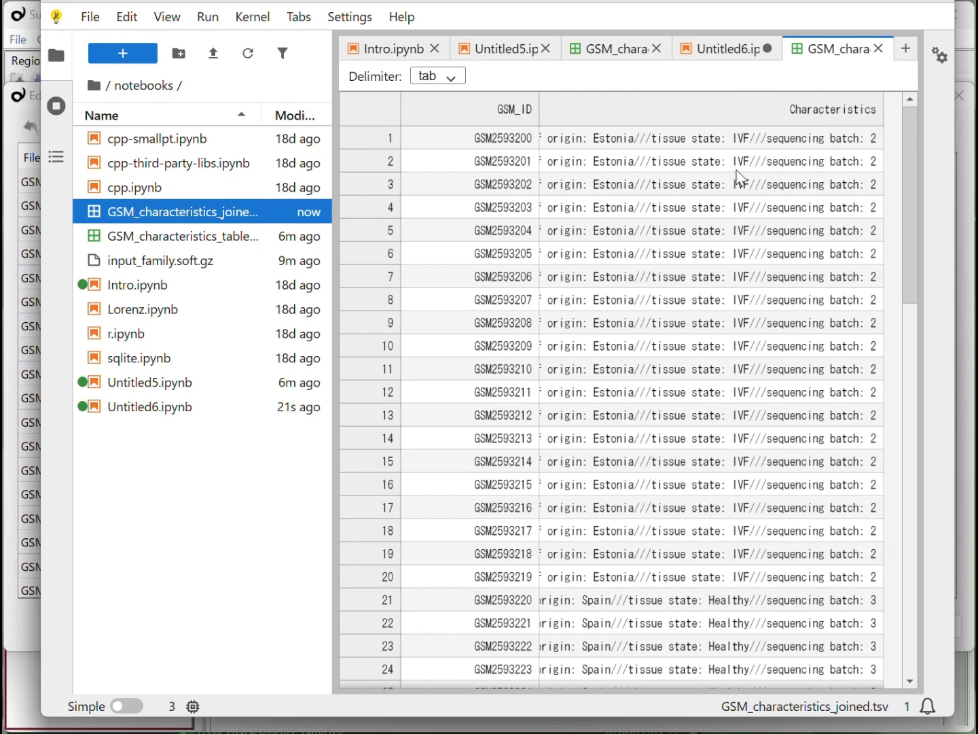
{"action": "right_click", "coordinate": [131, 209]}
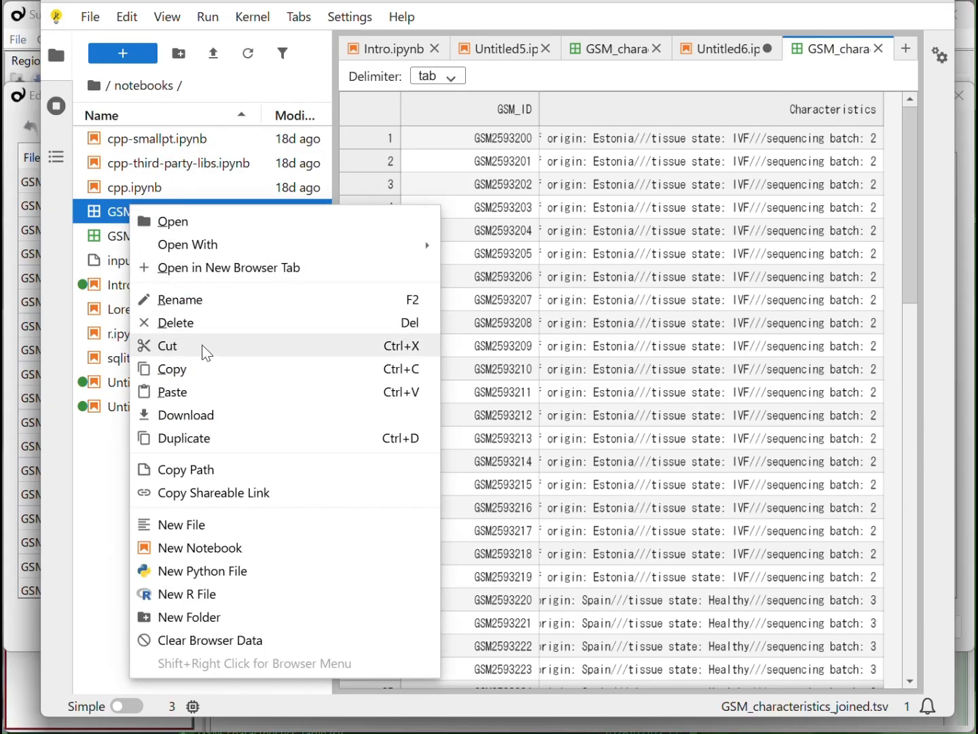
{"action": "left_click", "coordinate": [211, 419]}
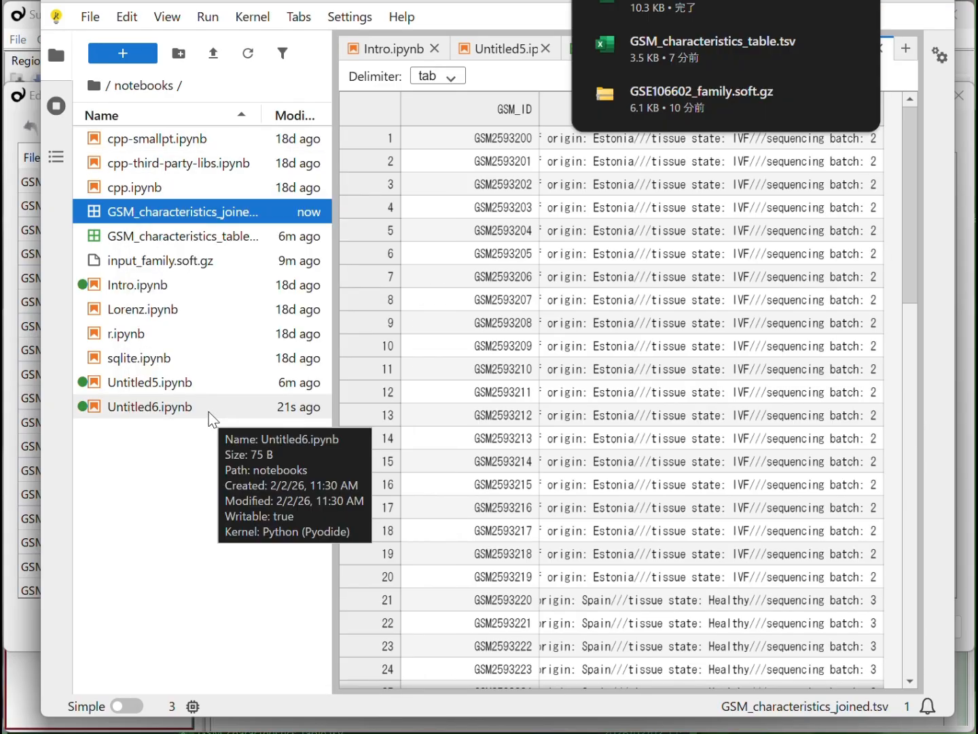
- Return to Subio Platform, split the File Name column at ".", and delete the resulting txt column
{"action": "left_click", "coordinate": [32, 651]}
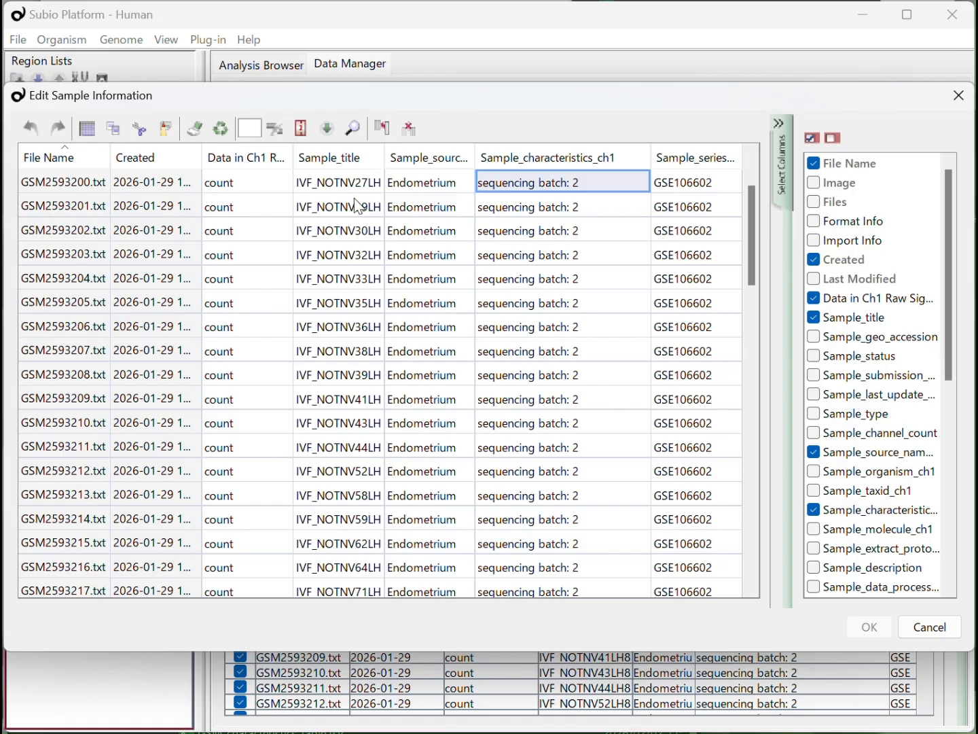
{"action": "left_click", "coordinate": [55, 186]}
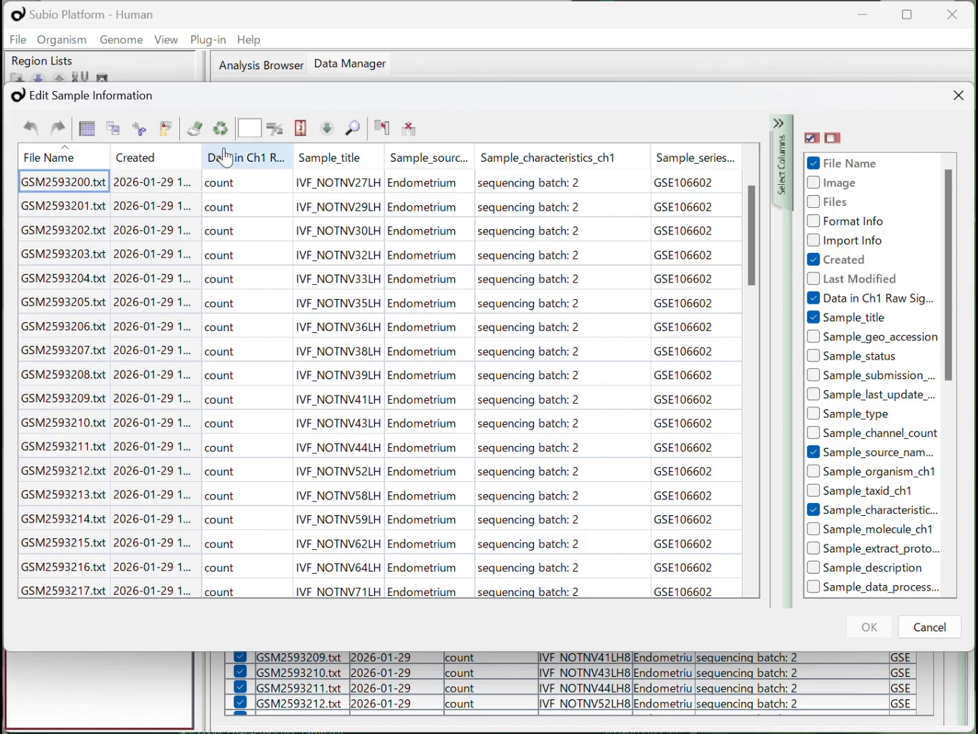
{"action": "left_click", "coordinate": [249, 128]}
{"action": "type", "text": "."}
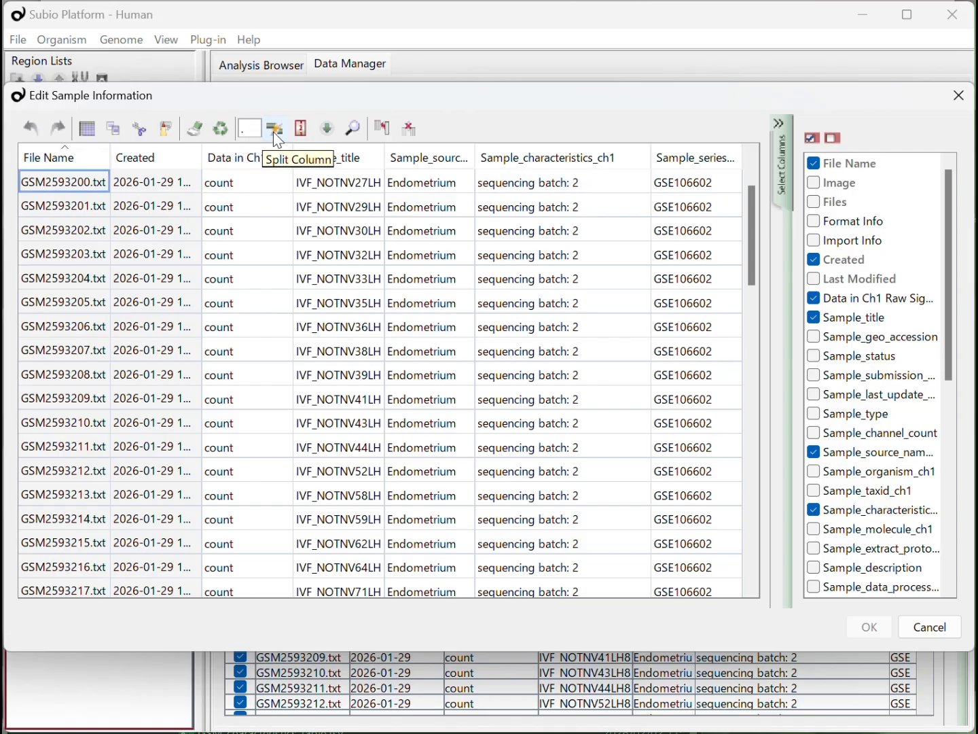
{"action": "left_click", "coordinate": [274, 130]}
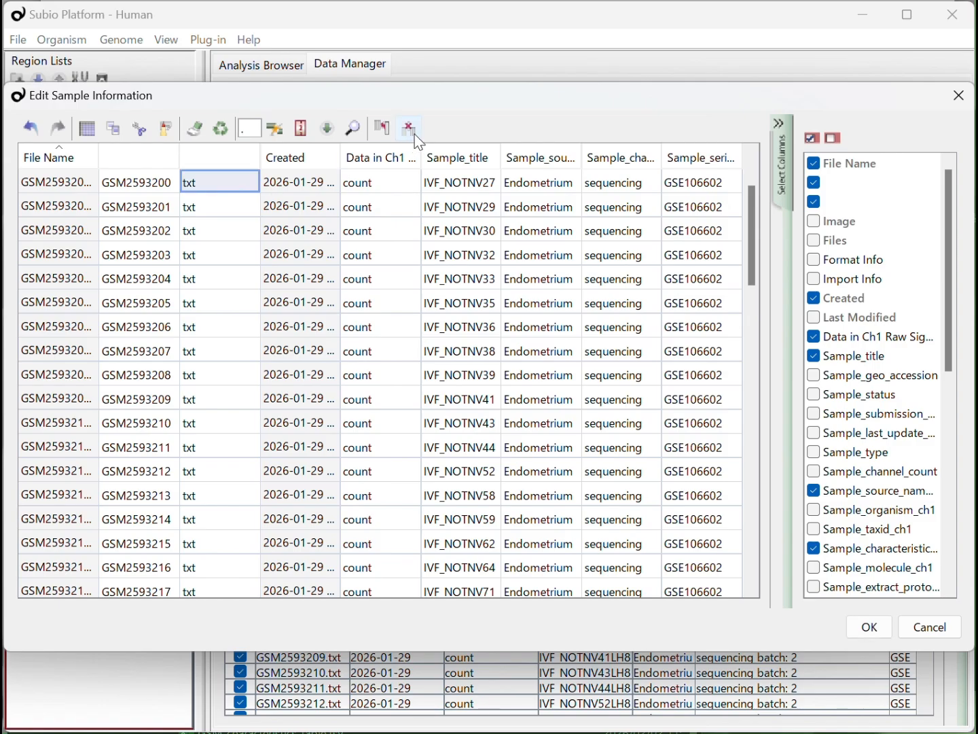
{"action": "left_click", "coordinate": [412, 131]}
- Start a Lookup import with GSM_characteristics_joined.tsv from the downloads folder as the input file
{"action": "left_click", "coordinate": [328, 128]}
{"action": "left_click", "coordinate": [480, 273]}
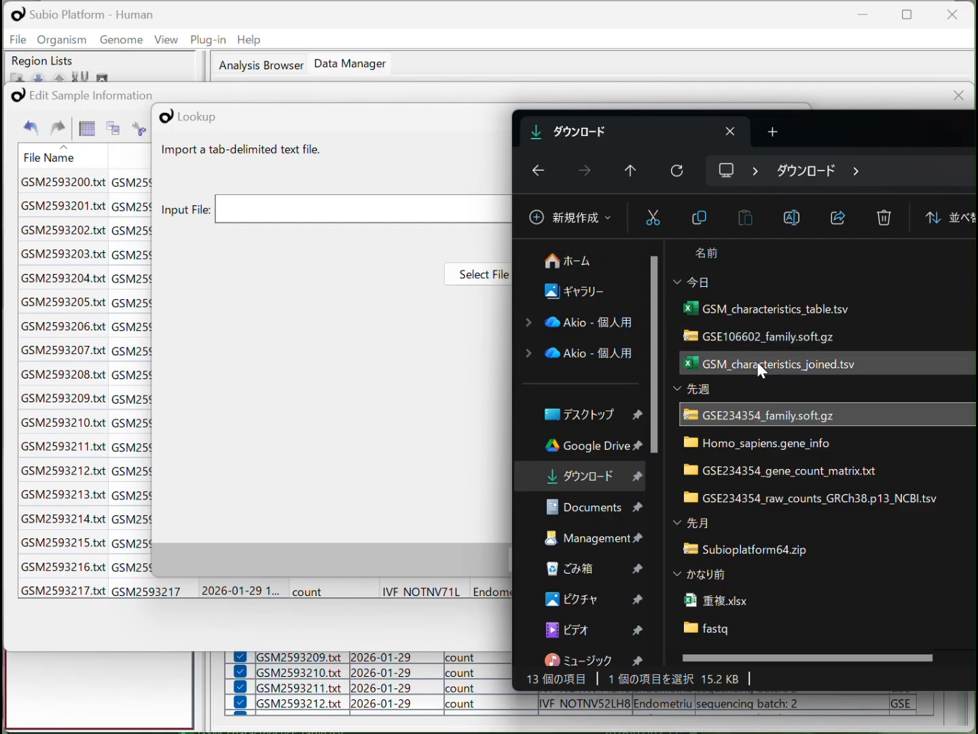
{"action": "left_click_drag", "start_coordinate": [756, 364], "coordinate": [384, 216]}
{"action": "left_click", "coordinate": [390, 291]}
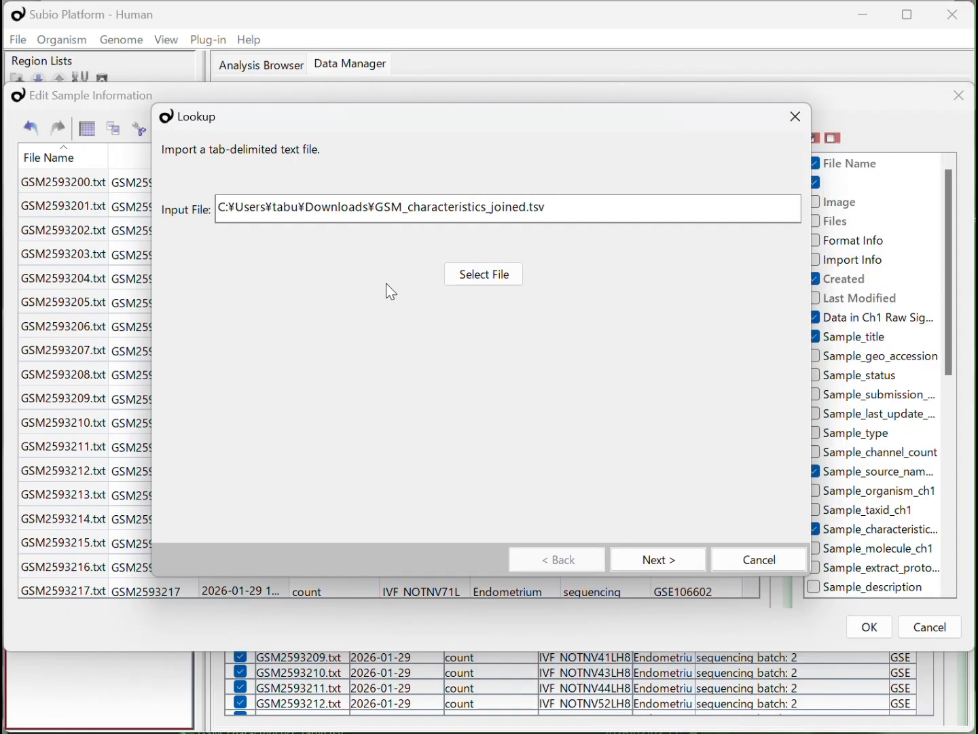
{"action": "left_click", "coordinate": [666, 559]}
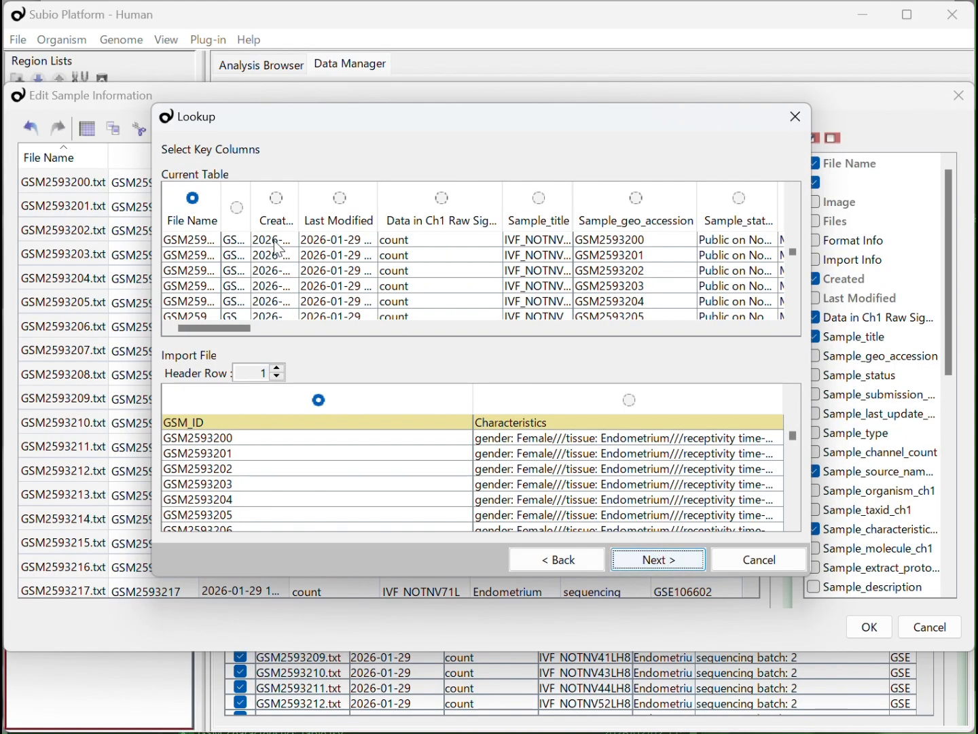
- Match the unnamed GSM number column to GSM_ID and import only the Characteristics column into the sample table
{"action": "left_click", "coordinate": [238, 206]}
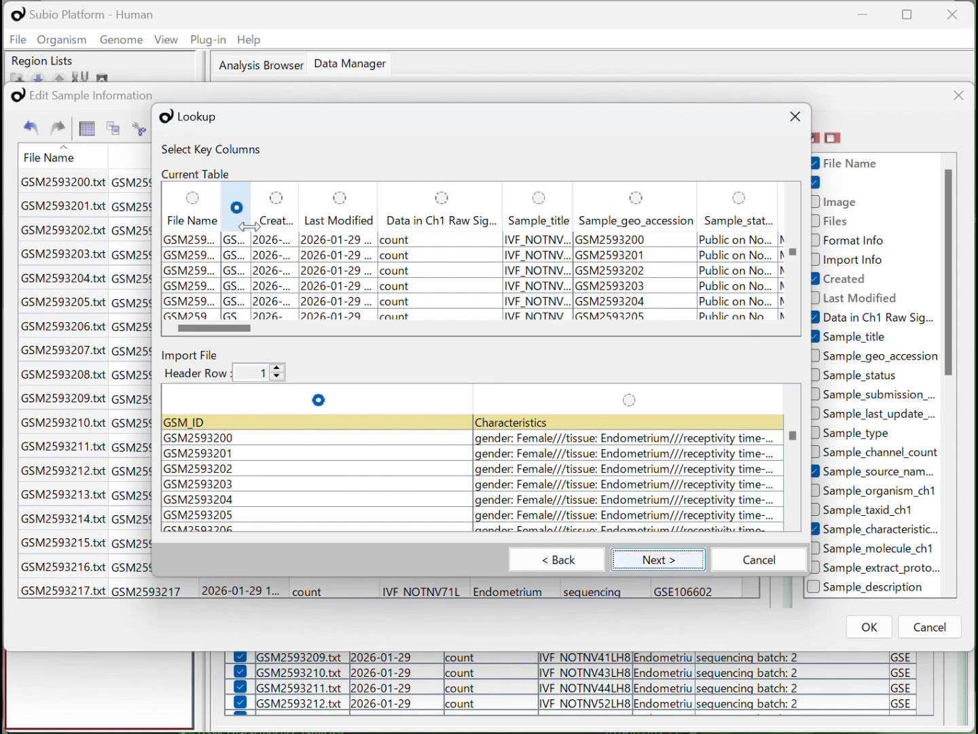
{"action": "left_click", "coordinate": [657, 559]}
{"action": "left_click", "coordinate": [622, 206]}
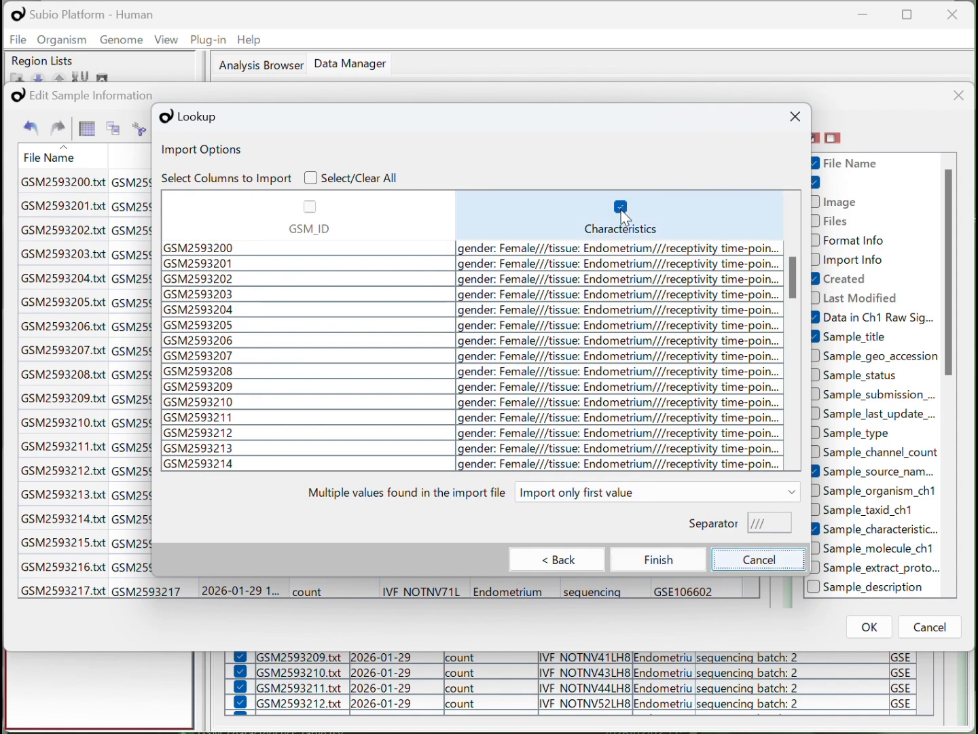
{"action": "left_click", "coordinate": [694, 566]}
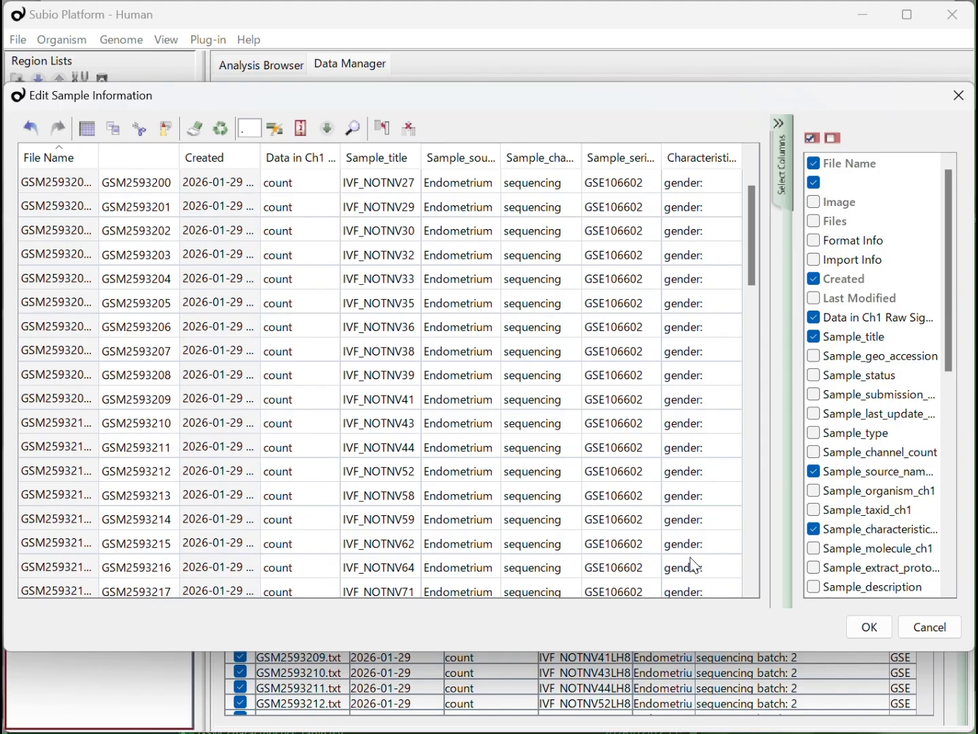
- Copy all values of the imported Characteristics column over the Sample_characteristics_ch1 values, from GSM2593200 to GSM2593271
{"action": "left_click", "coordinate": [715, 186]}
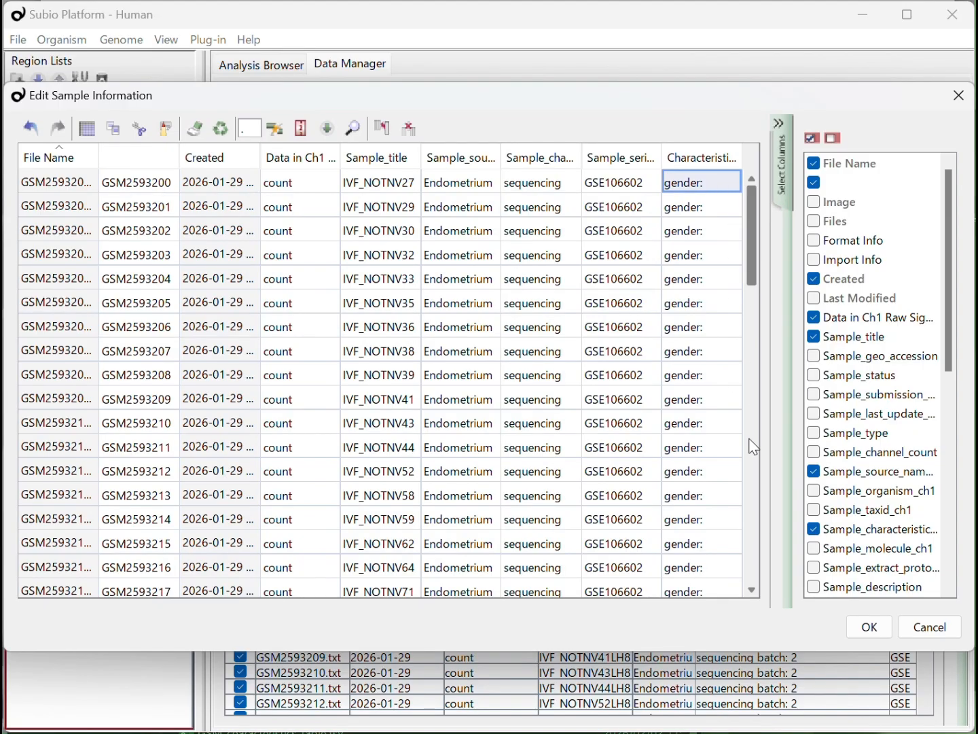
{"action": "scroll", "coordinate": [754, 447], "scroll_direction": "down", "scroll_amount": 18}
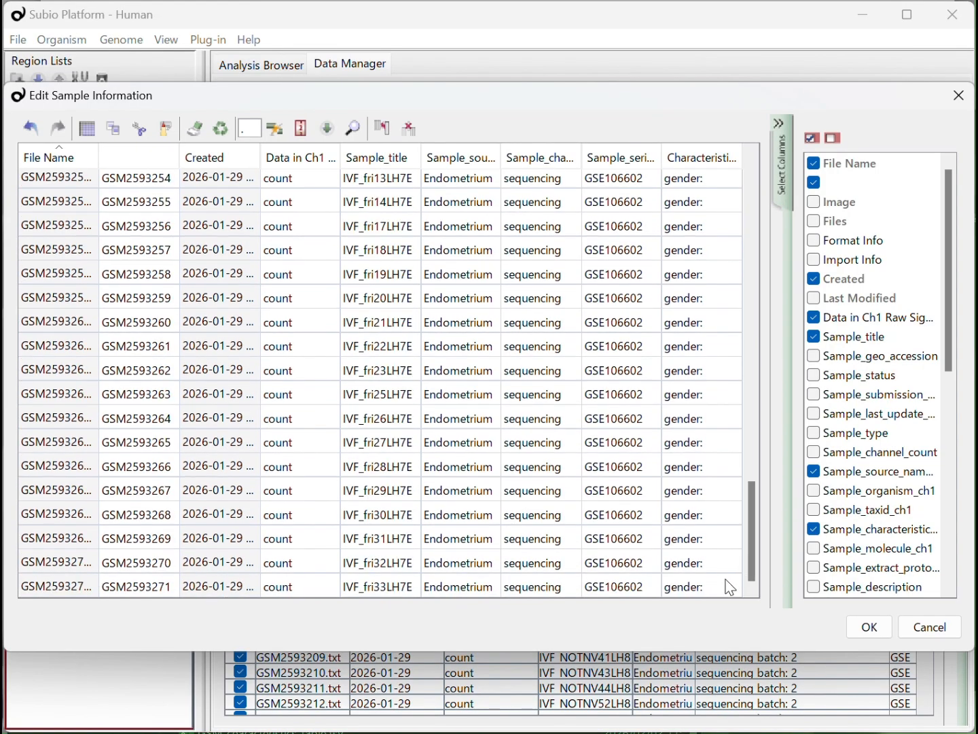
{"action": "left_click", "coordinate": [731, 588], "text": "shift"}
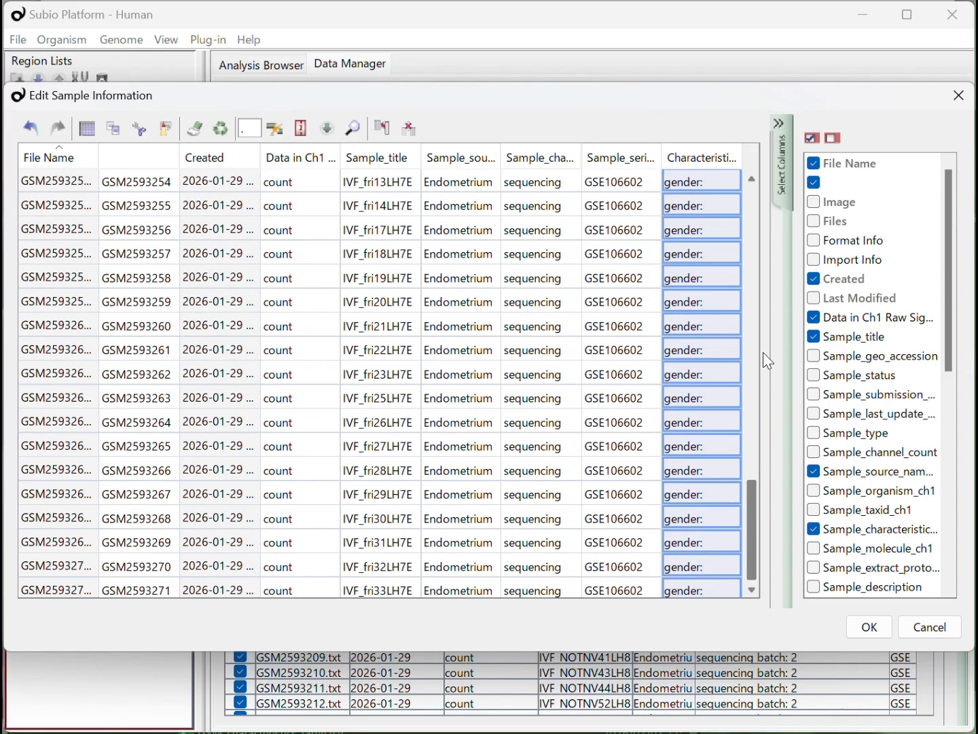
{"action": "scroll", "coordinate": [763, 178], "scroll_direction": "up", "scroll_amount": 18}
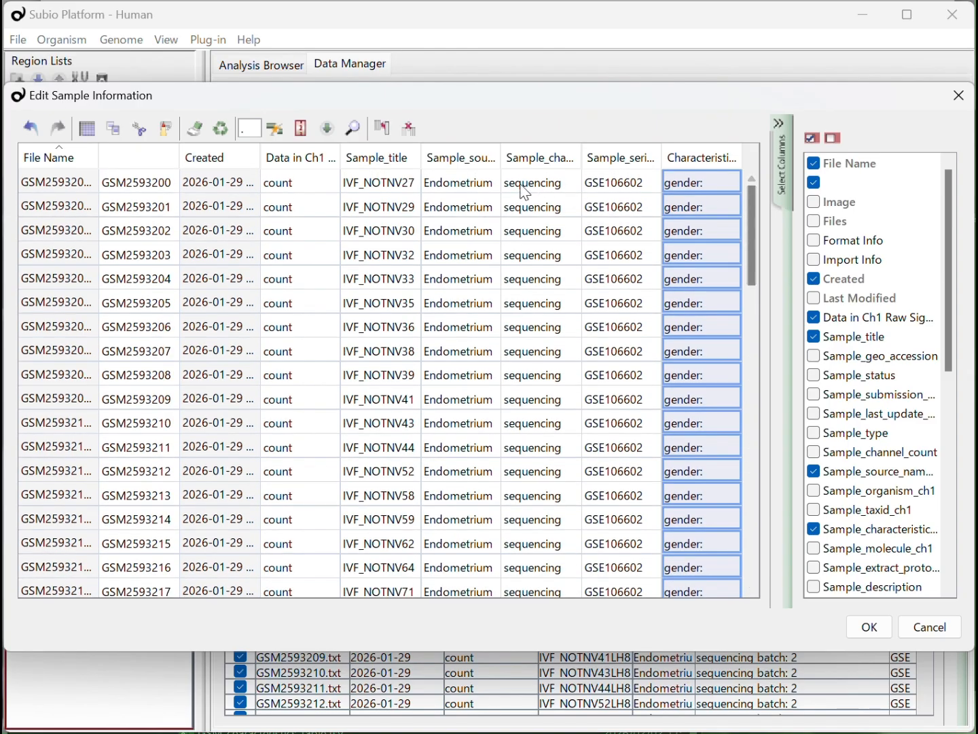
{"action": "left_click", "coordinate": [534, 186]}
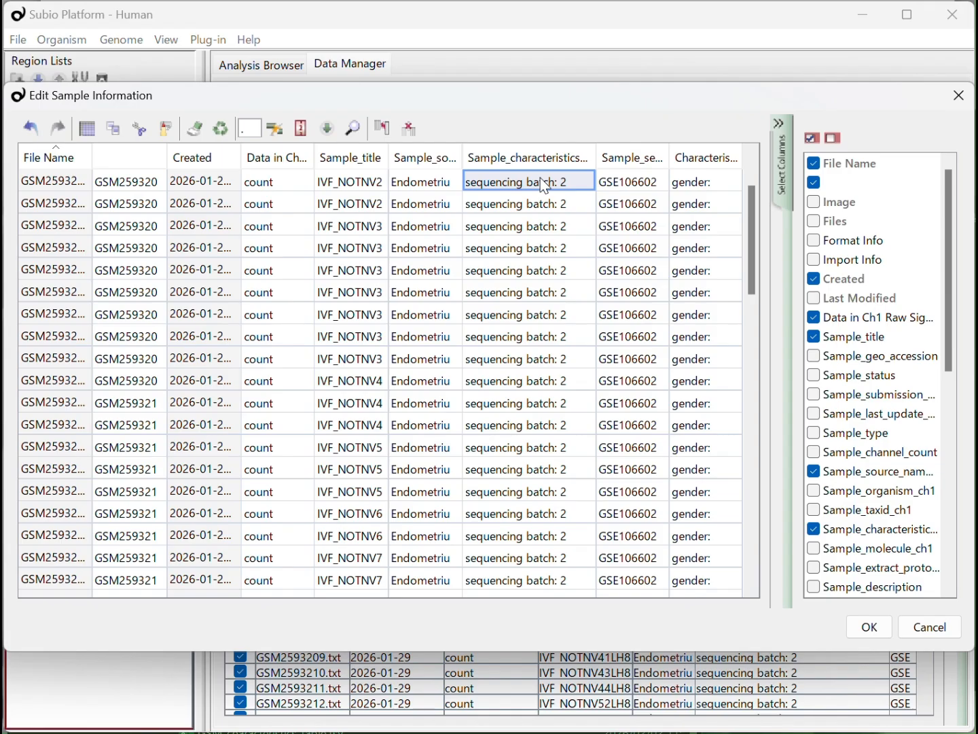
{"action": "key", "text": "ctrl+v"}
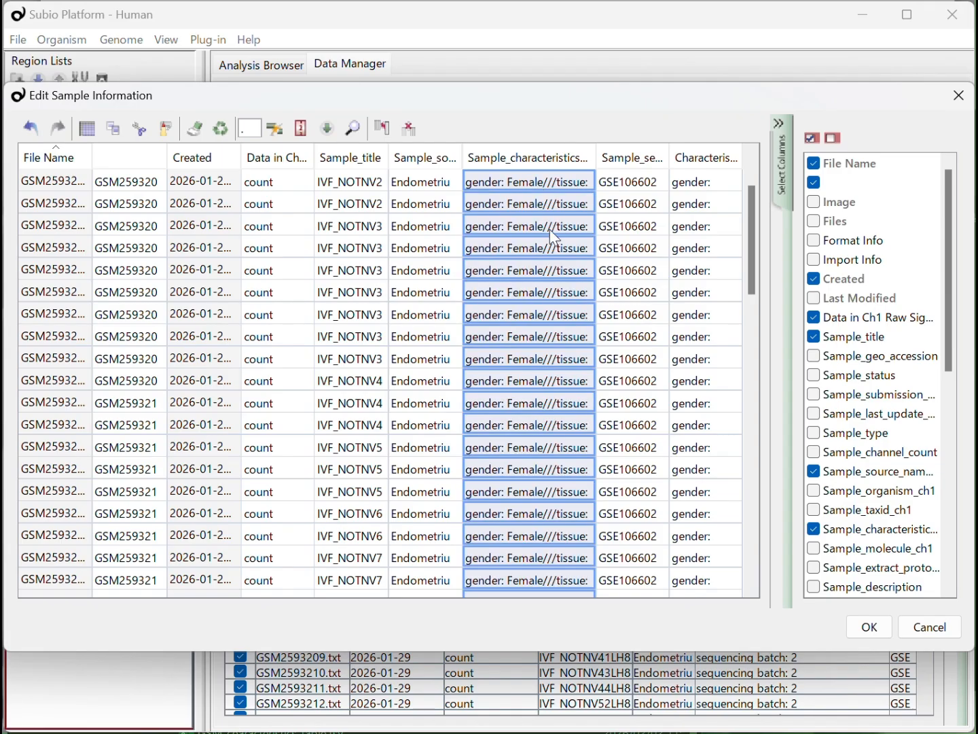
- Delete the imported Characteristics column and the unnamed GSM number column, and save the sample information
{"action": "left_click_drag", "start_coordinate": [754, 267], "coordinate": [769, 146]}
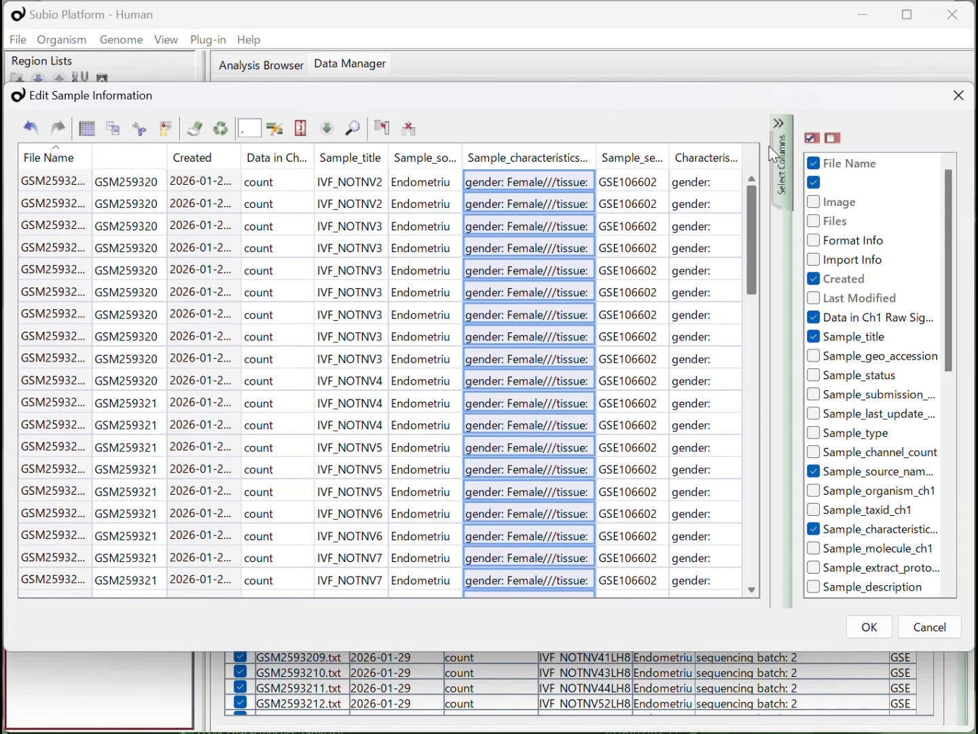
{"action": "left_click", "coordinate": [710, 206]}
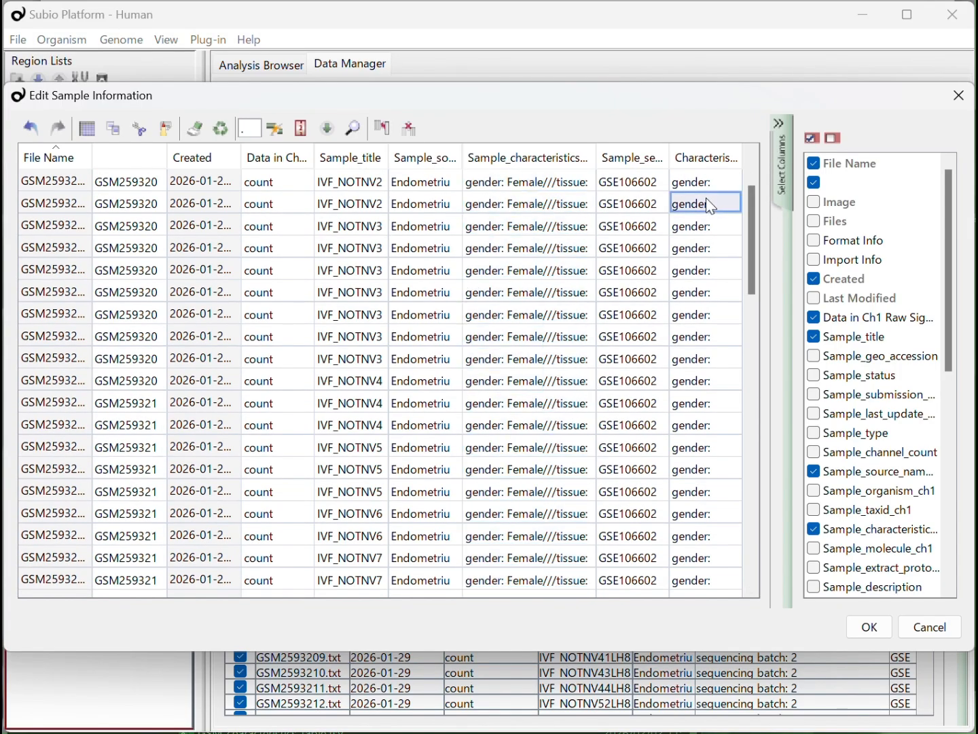
{"action": "left_click", "coordinate": [421, 133]}
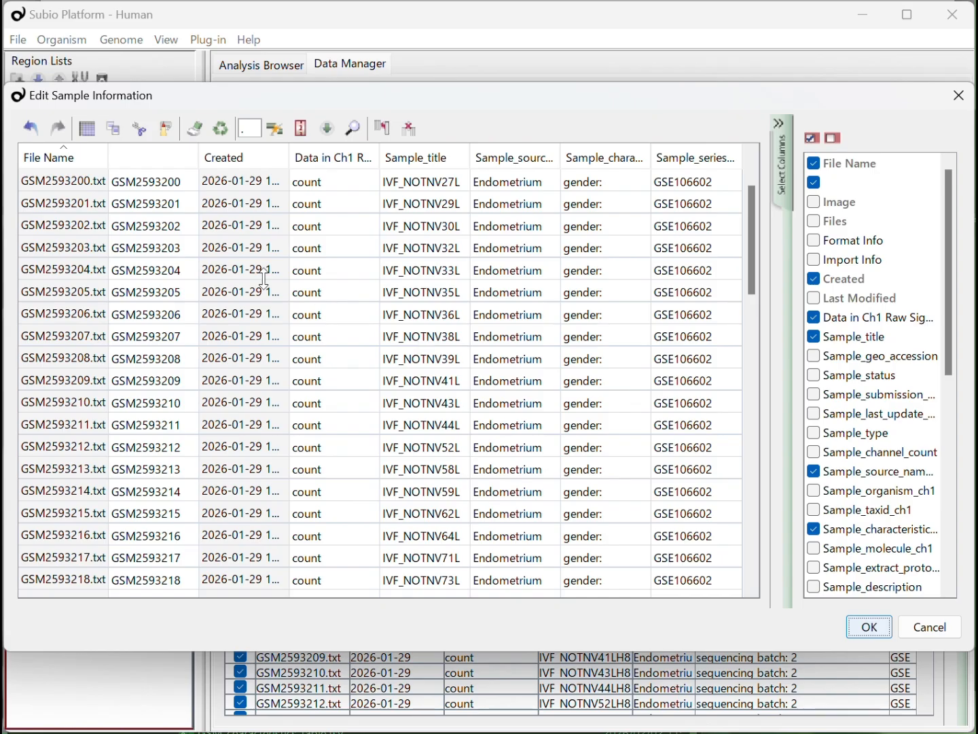
{"action": "left_click", "coordinate": [174, 210]}
{"action": "left_click", "coordinate": [411, 129]}
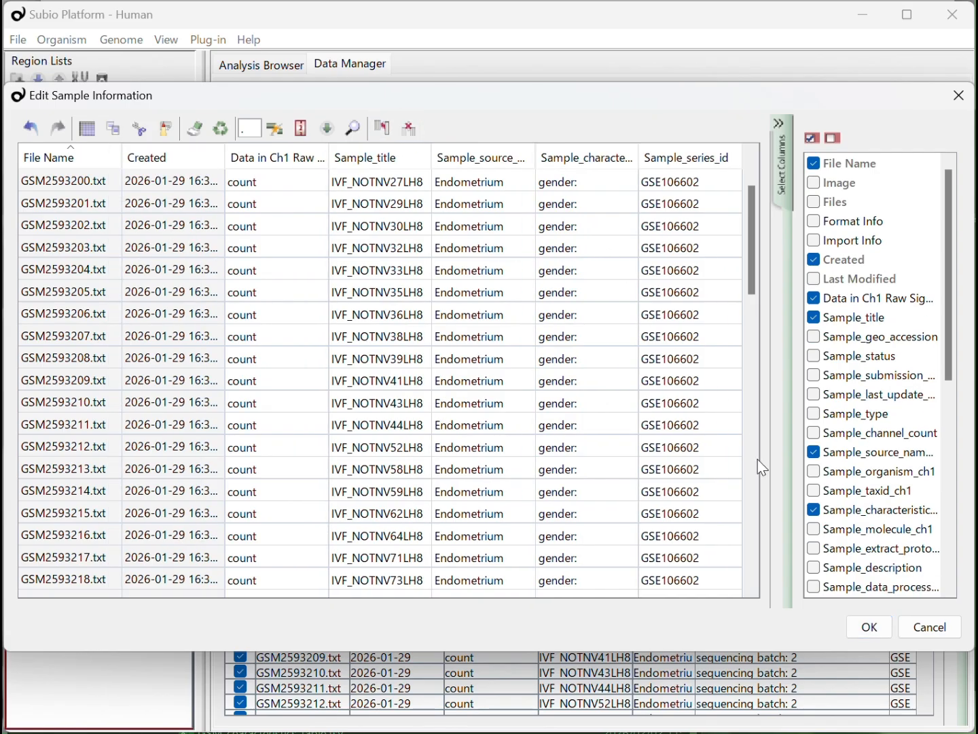
{"action": "left_click", "coordinate": [870, 626]}
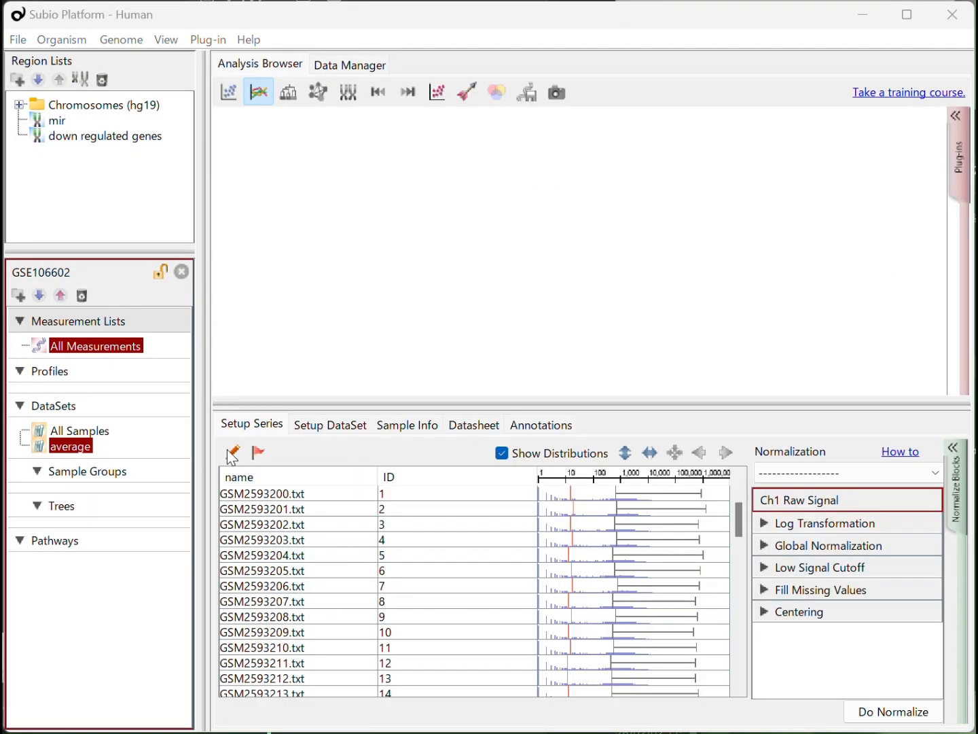
- Edit the GSE106602 series parameters and import Sample_characteristics_ch1 from the sample information
{"action": "left_click", "coordinate": [229, 450]}
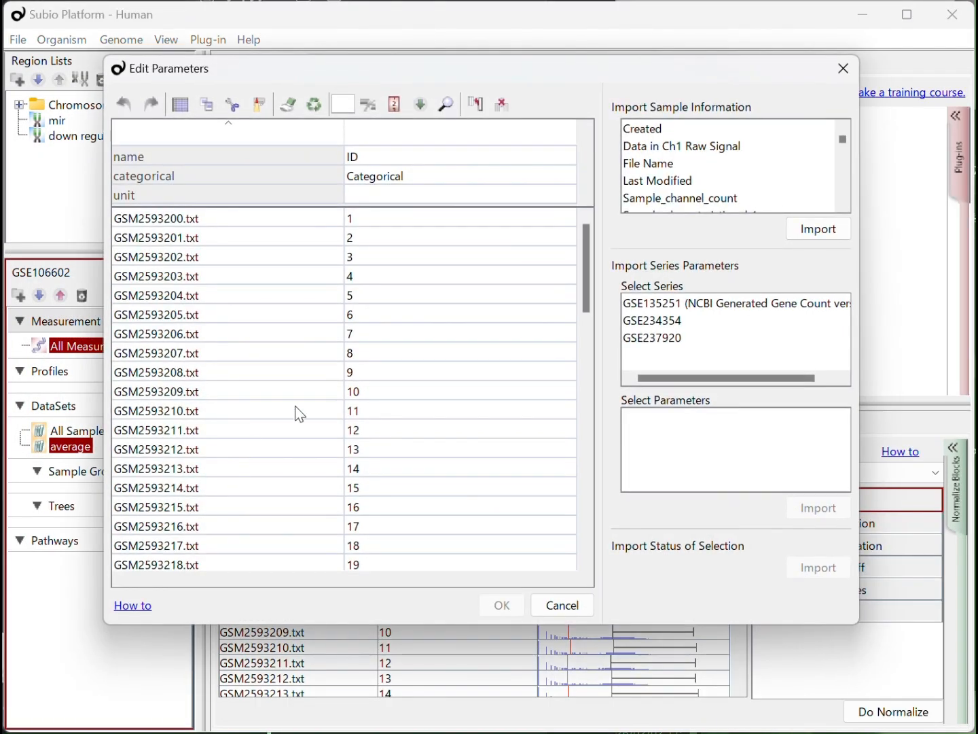
{"action": "left_click", "coordinate": [844, 205]}
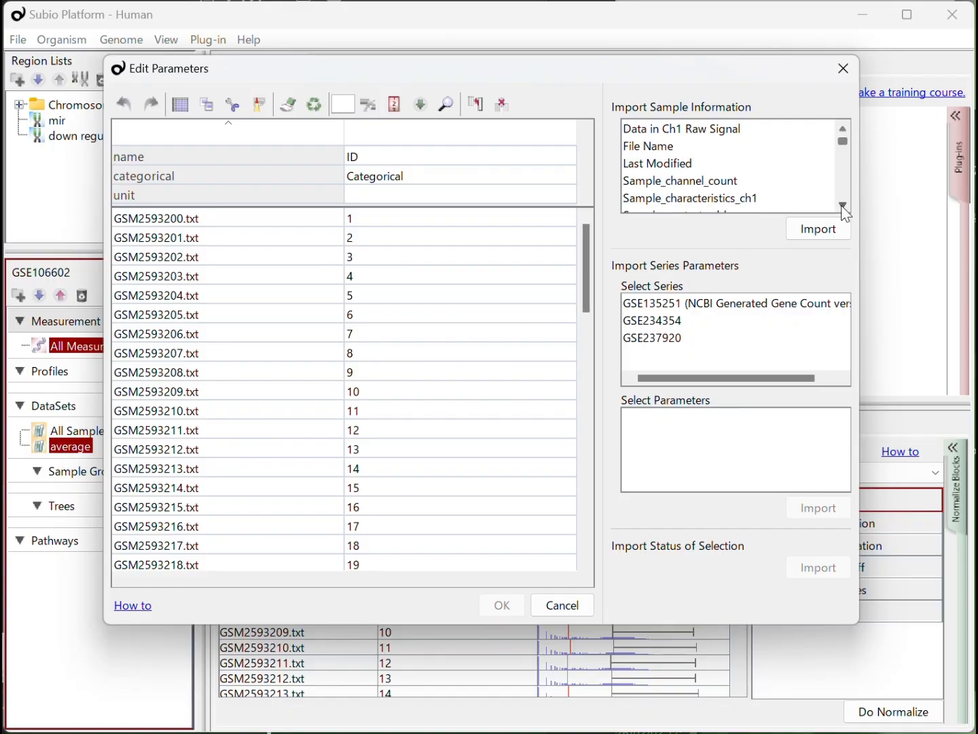
{"action": "left_click", "coordinate": [743, 202]}
{"action": "left_click", "coordinate": [819, 228]}
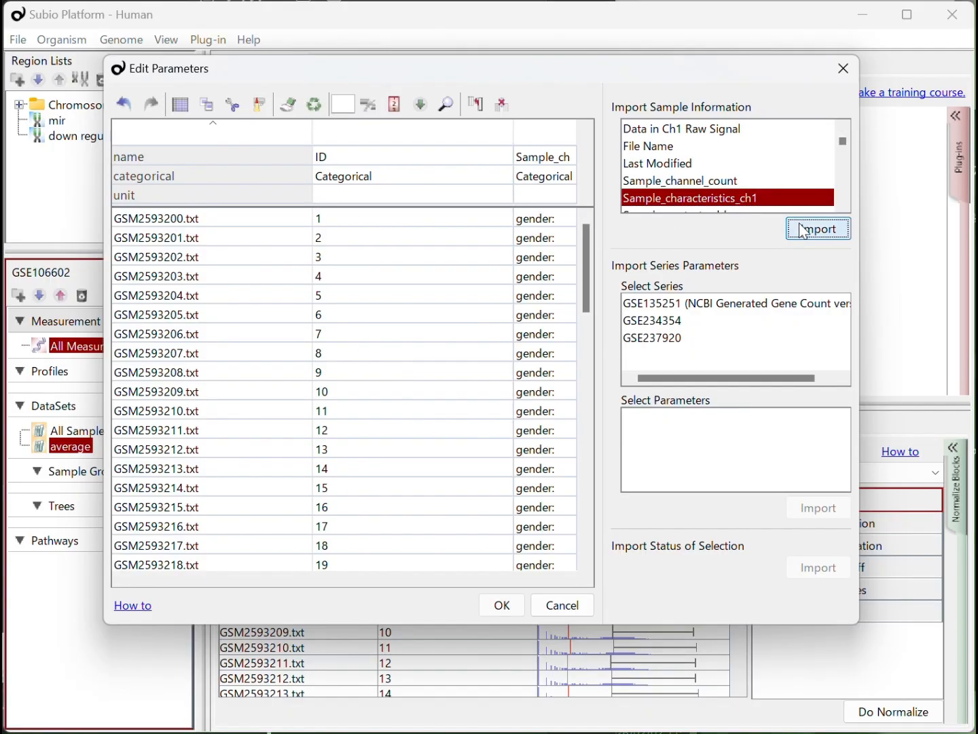
- Split the Sample_characteristics_ch1 parameter at "///" into separate columns and delete the original unsplit column
{"action": "left_click_drag", "start_coordinate": [511, 196], "coordinate": [360, 199]}
{"action": "left_click", "coordinate": [421, 219]}
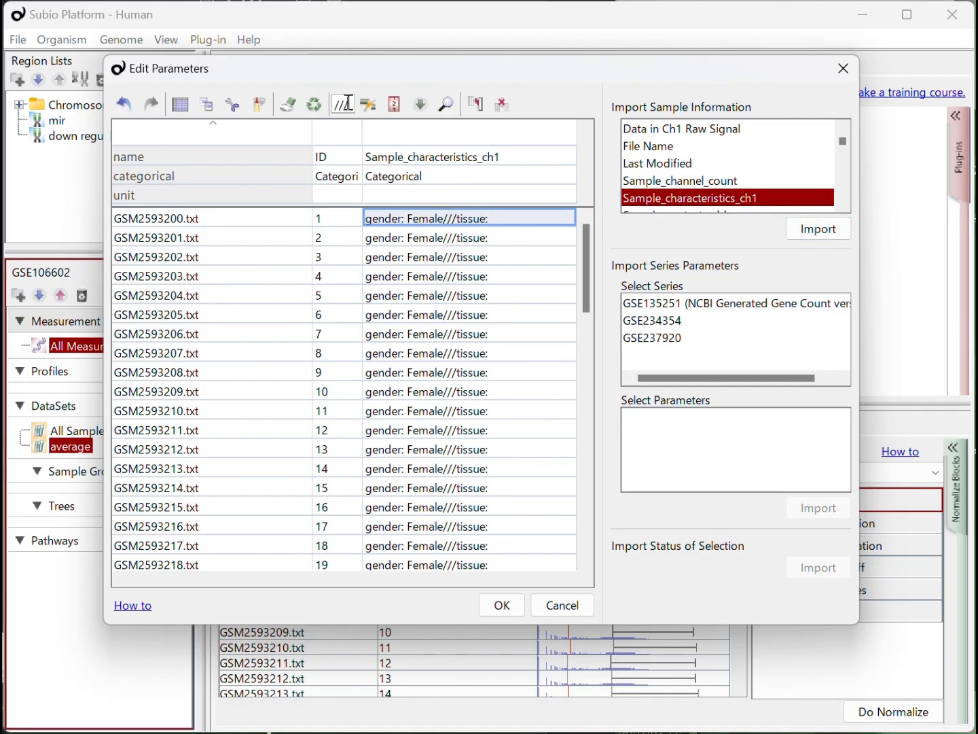
{"action": "left_click", "coordinate": [347, 104]}
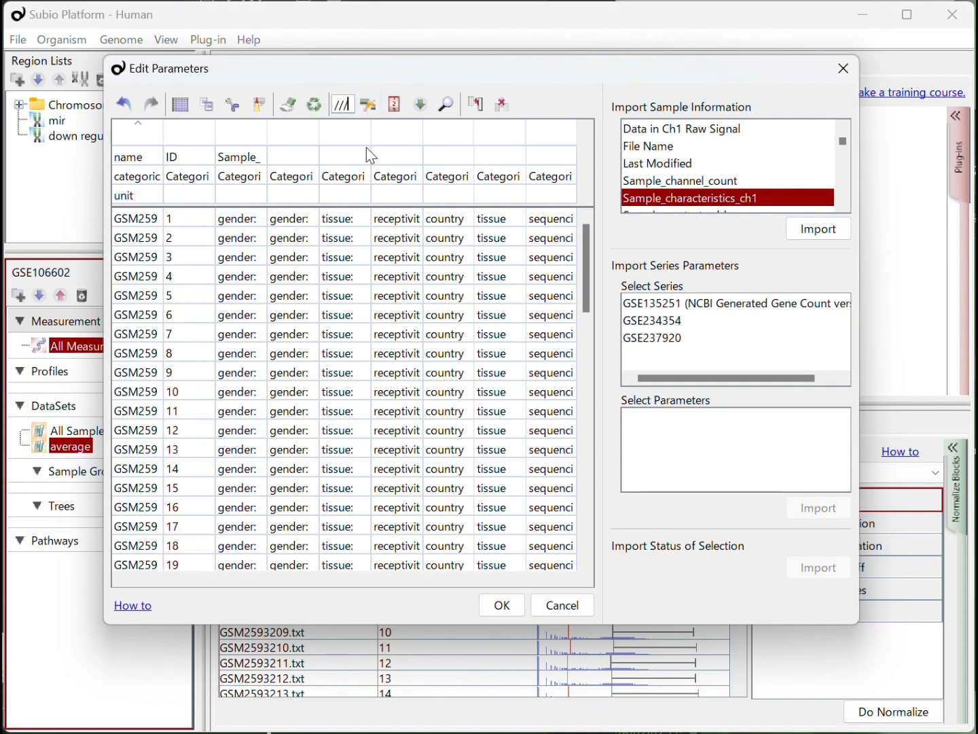
{"action": "left_click", "coordinate": [251, 220]}
{"action": "left_click", "coordinate": [503, 104]}
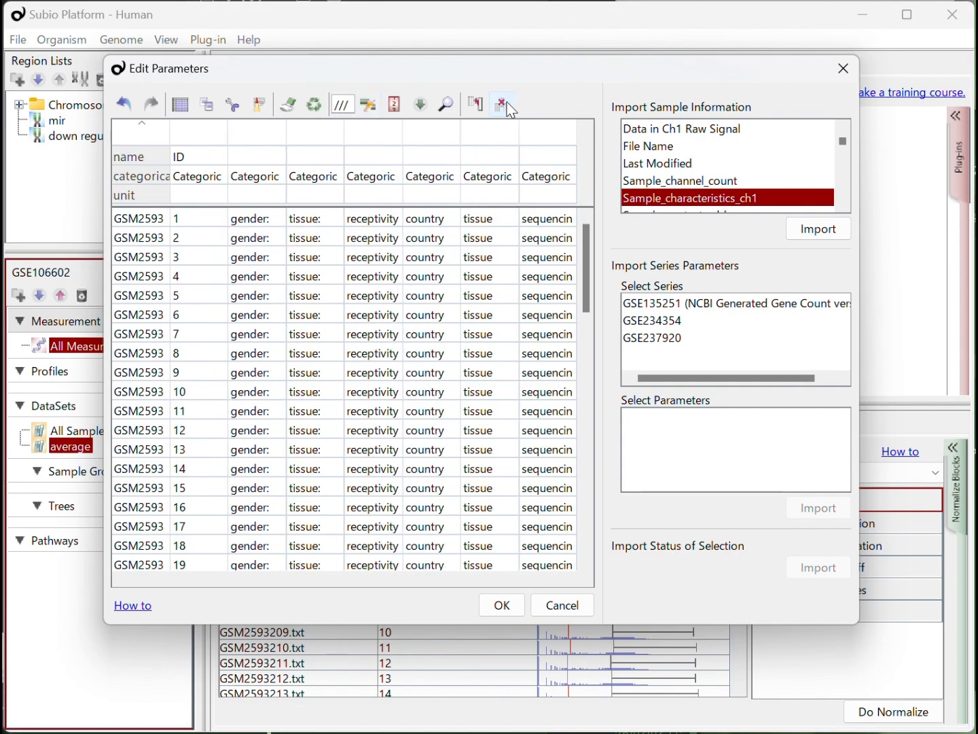
- Delete the gender and tissue (Endometrium) parameter columns
{"action": "left_click_drag", "start_coordinate": [285, 193], "coordinate": [394, 195]}
{"action": "left_click", "coordinate": [367, 219]}
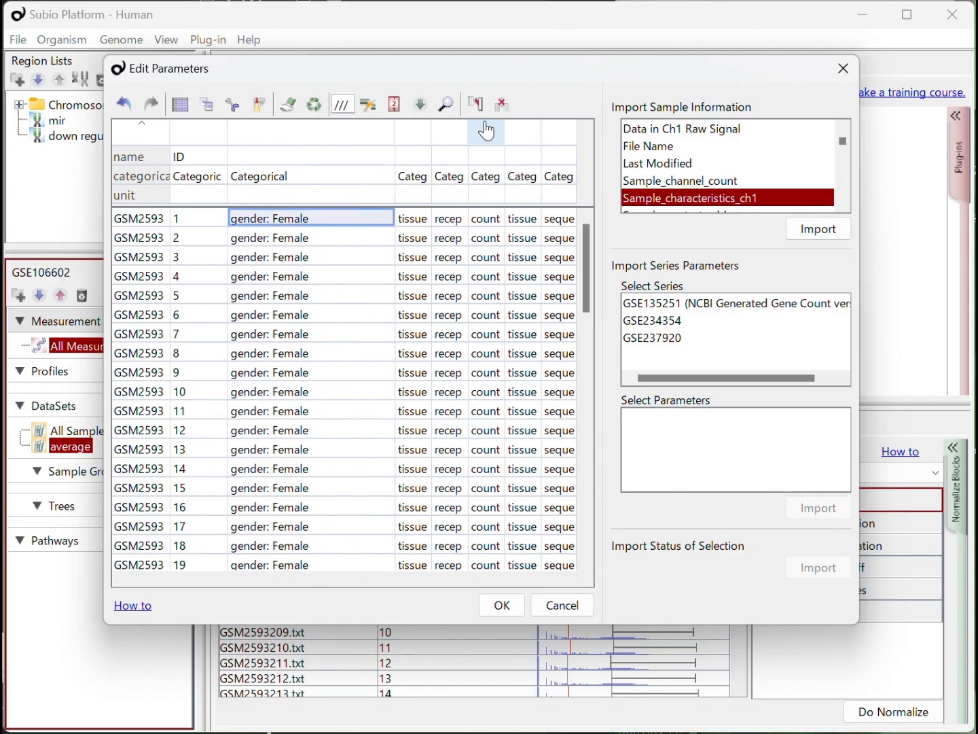
{"action": "left_click", "coordinate": [502, 104]}
{"action": "left_click_drag", "start_coordinate": [308, 187], "coordinate": [453, 196]}
{"action": "left_click", "coordinate": [404, 217]}
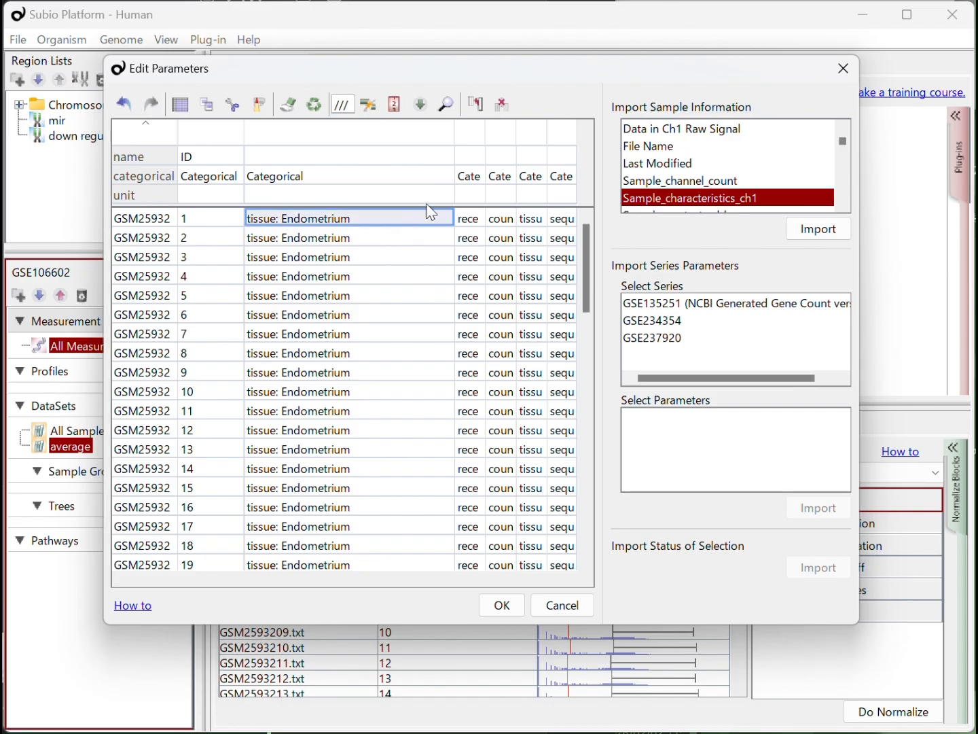
{"action": "left_click", "coordinate": [502, 105]}
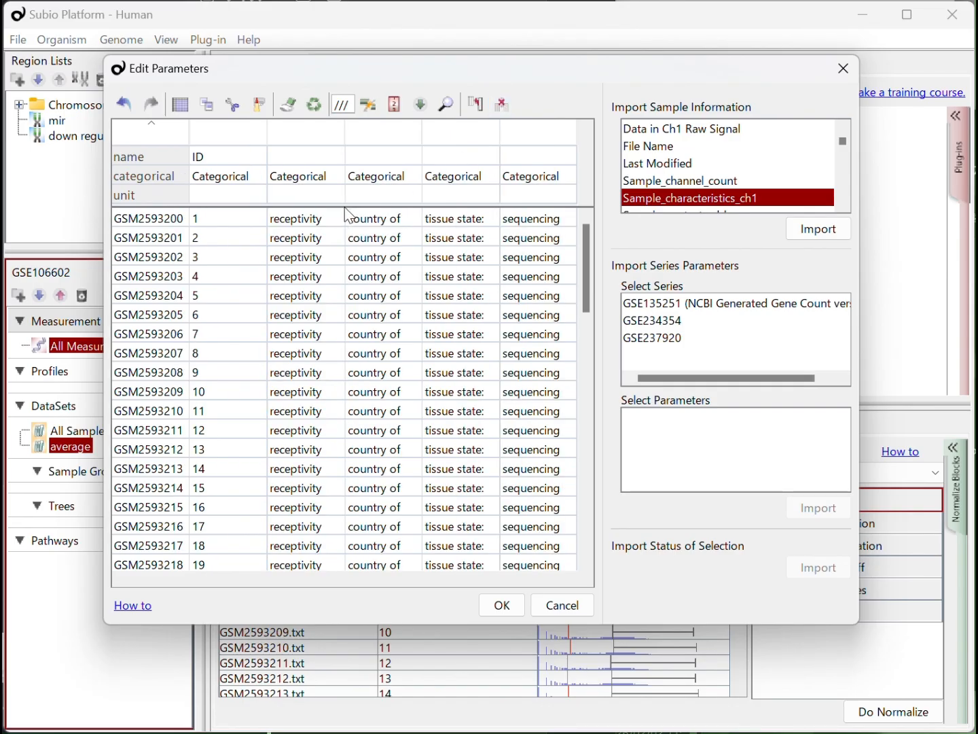
- Name the parameter column holding the LH+ values "receptivity time-point", copying the text from its first cell without the colon
{"action": "left_click_drag", "start_coordinate": [349, 202], "coordinate": [480, 196]}
{"action": "scroll", "coordinate": [402, 384], "scroll_direction": "down", "scroll_amount": 1}
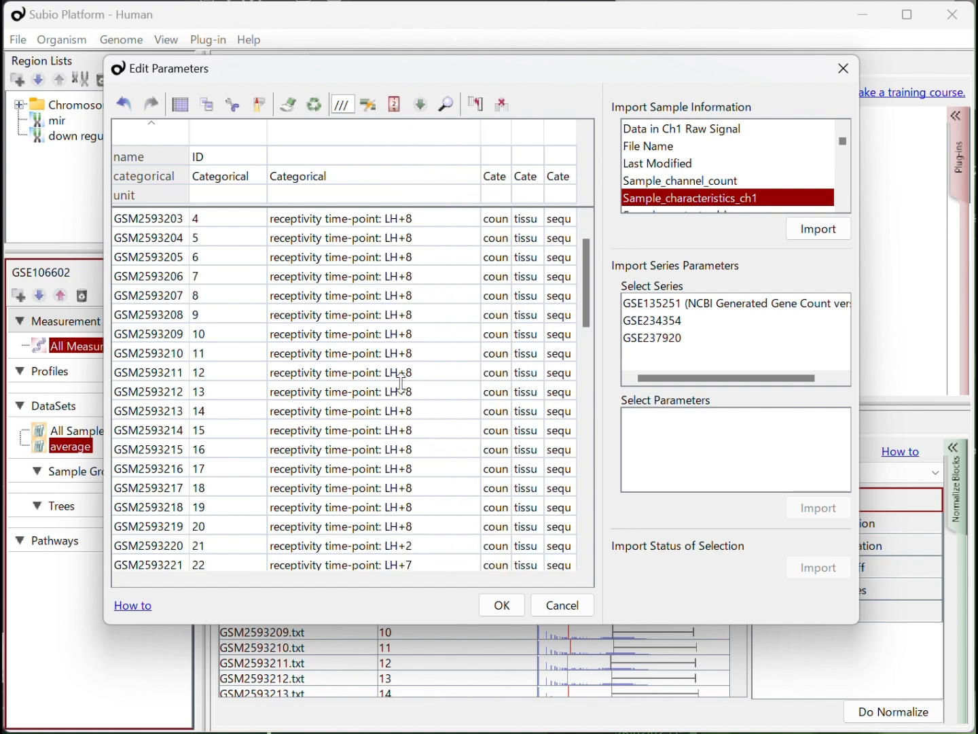
{"action": "scroll", "coordinate": [403, 384], "scroll_direction": "down", "scroll_amount": 9}
{"action": "scroll", "coordinate": [400, 382], "scroll_direction": "up", "scroll_amount": 10}
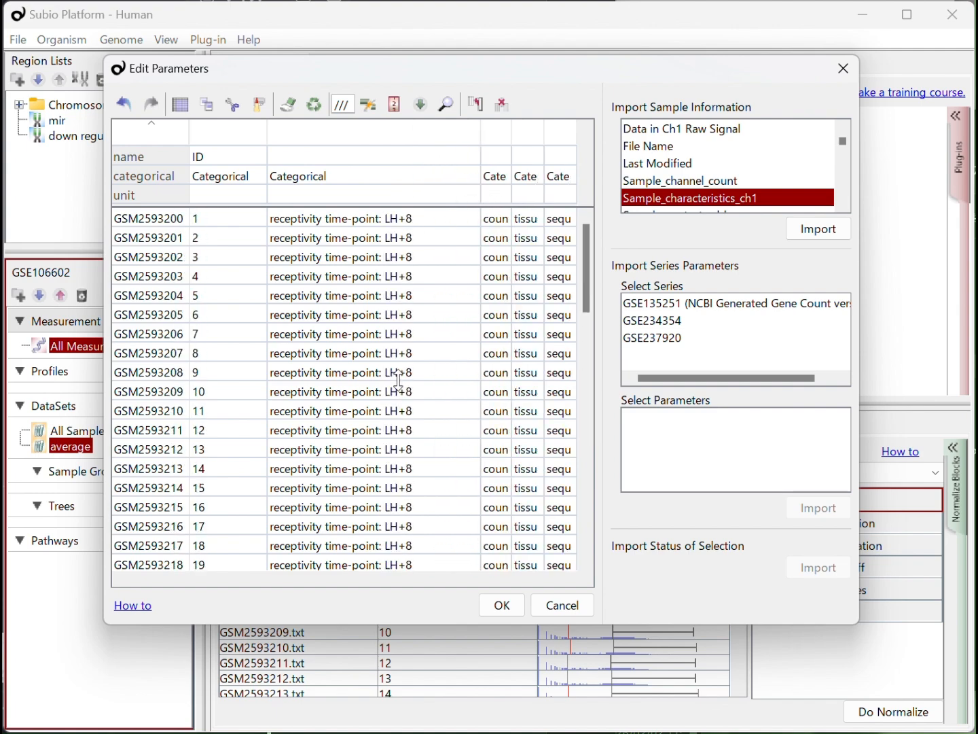
{"action": "double_click", "coordinate": [383, 217]}
{"action": "left_click_drag", "start_coordinate": [388, 216], "coordinate": [236, 218]}
{"action": "key", "text": "ctrl+c"}
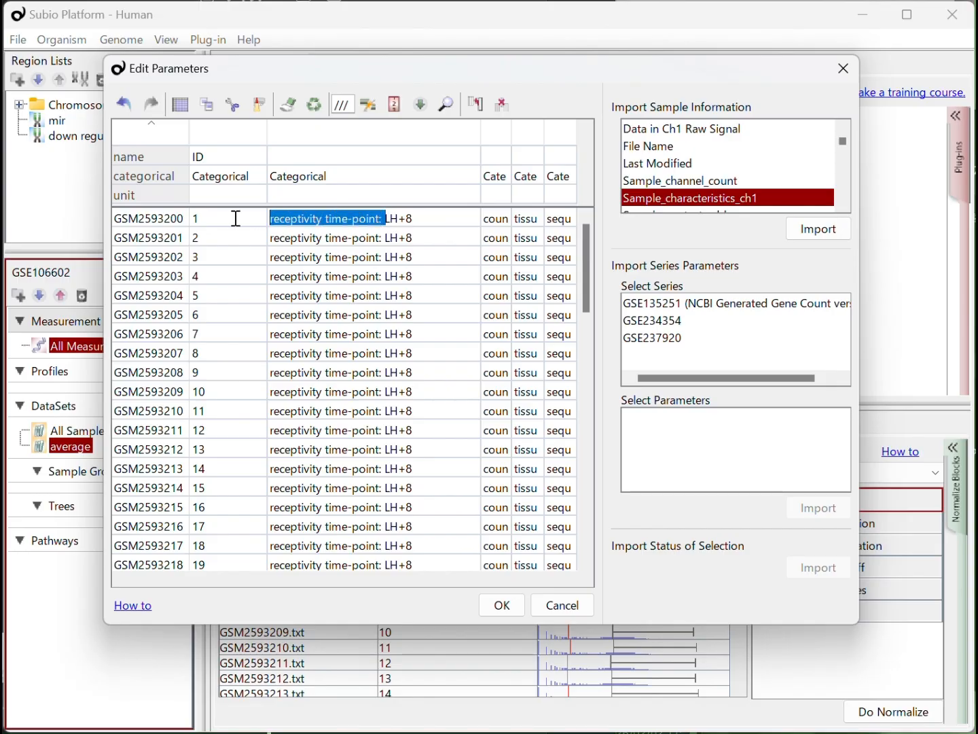
{"action": "double_click", "coordinate": [324, 157]}
{"action": "key", "text": "ctrl+v"}
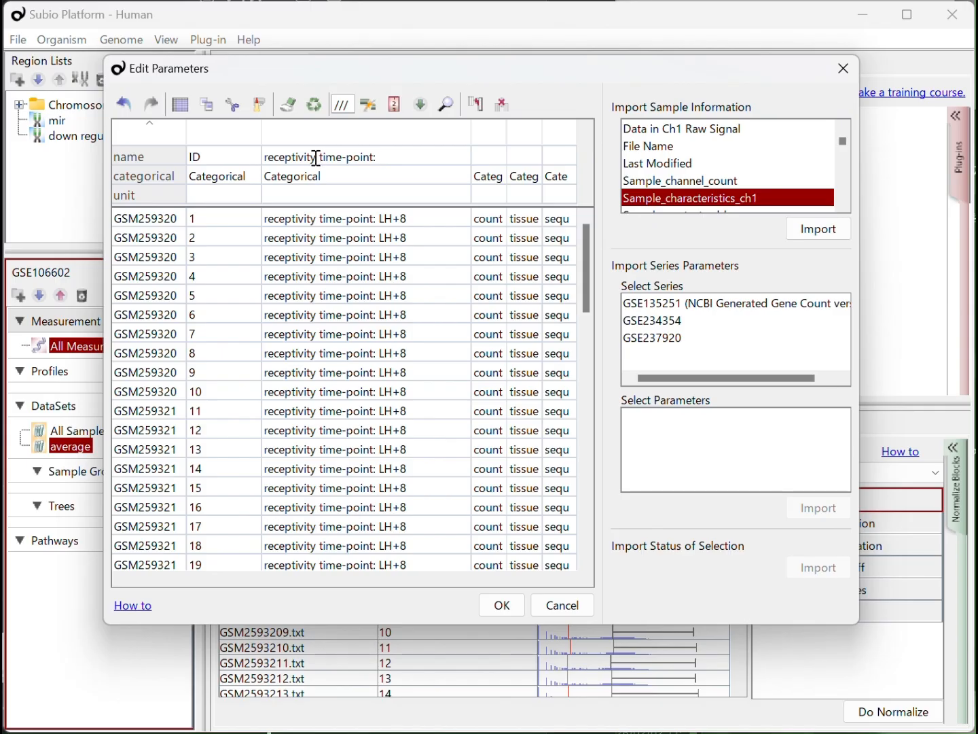
- Strip the "receptivity time-point: " prefix from all values in that column by replacing it with nothing
{"action": "left_click", "coordinate": [447, 104]}
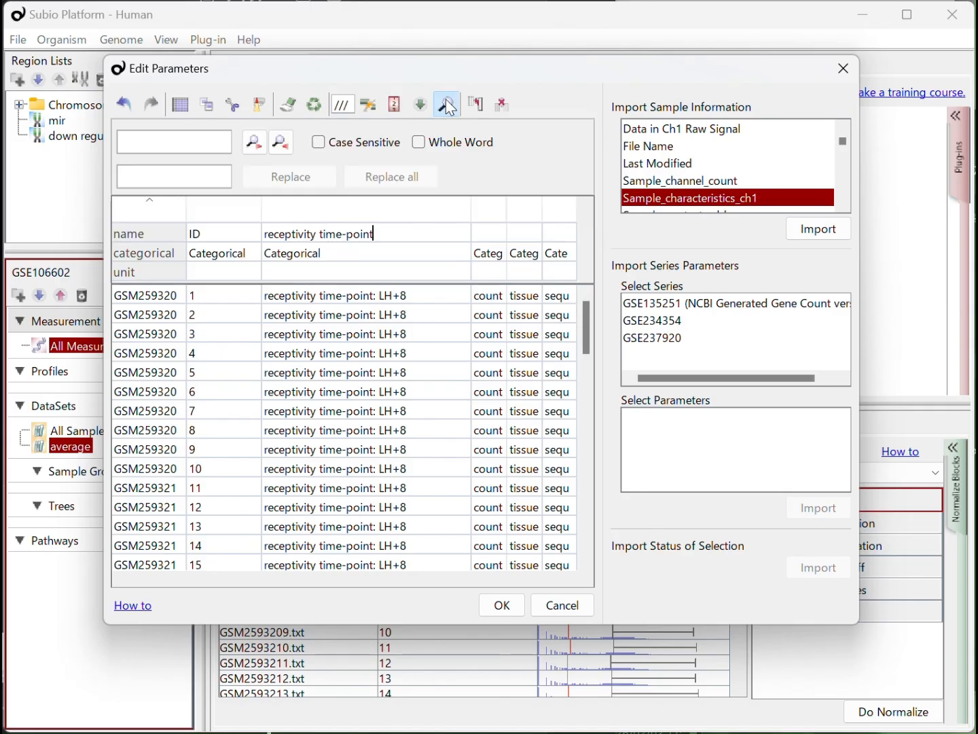
{"action": "left_click", "coordinate": [212, 142]}
{"action": "key", "text": "ctrl+v"}
{"action": "left_click", "coordinate": [311, 305]}
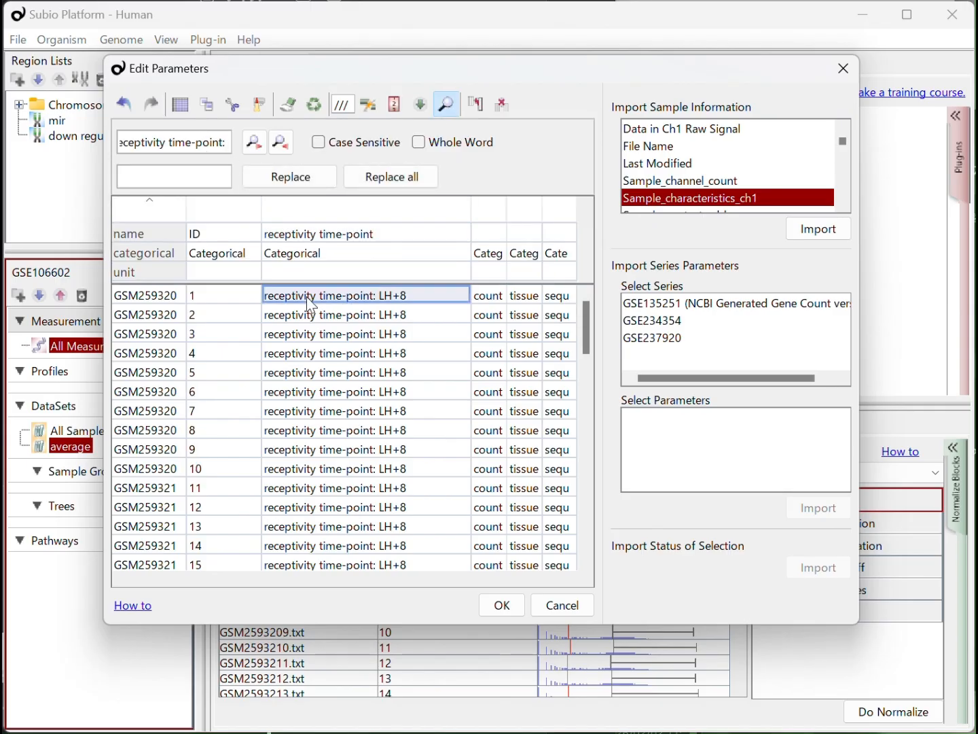
{"action": "left_click", "coordinate": [430, 175]}
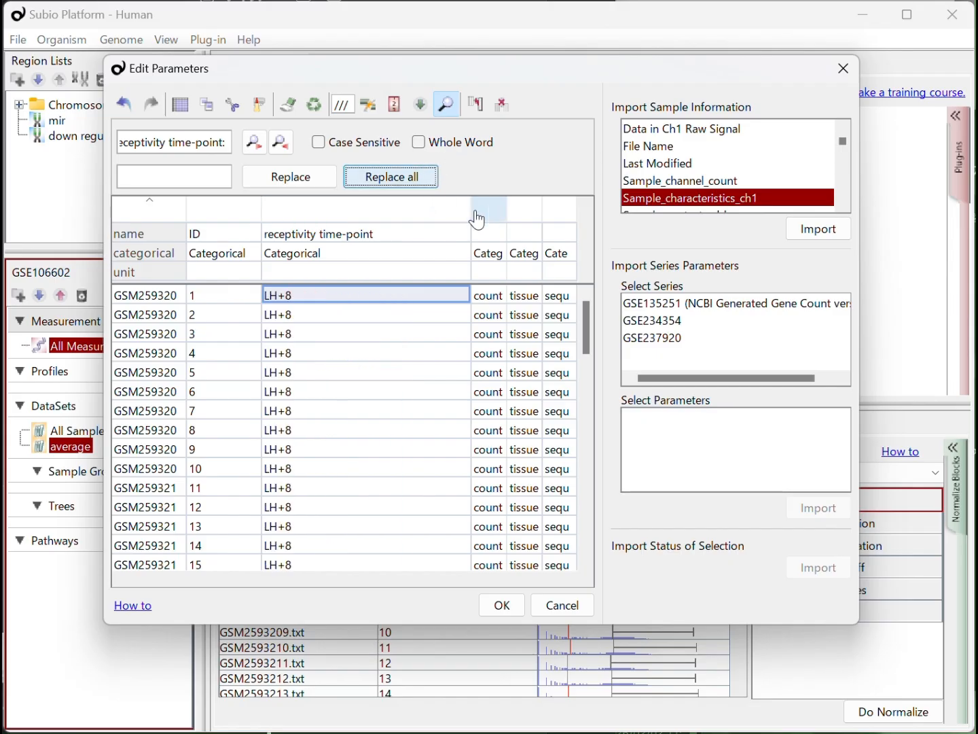
{"action": "double_click", "coordinate": [465, 231]}
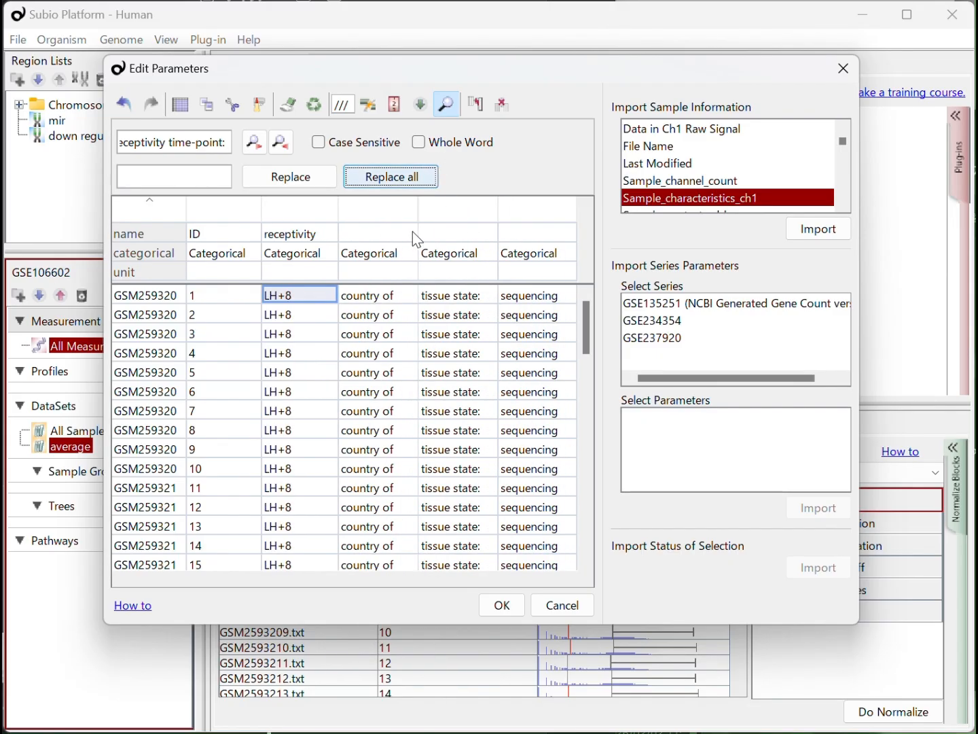